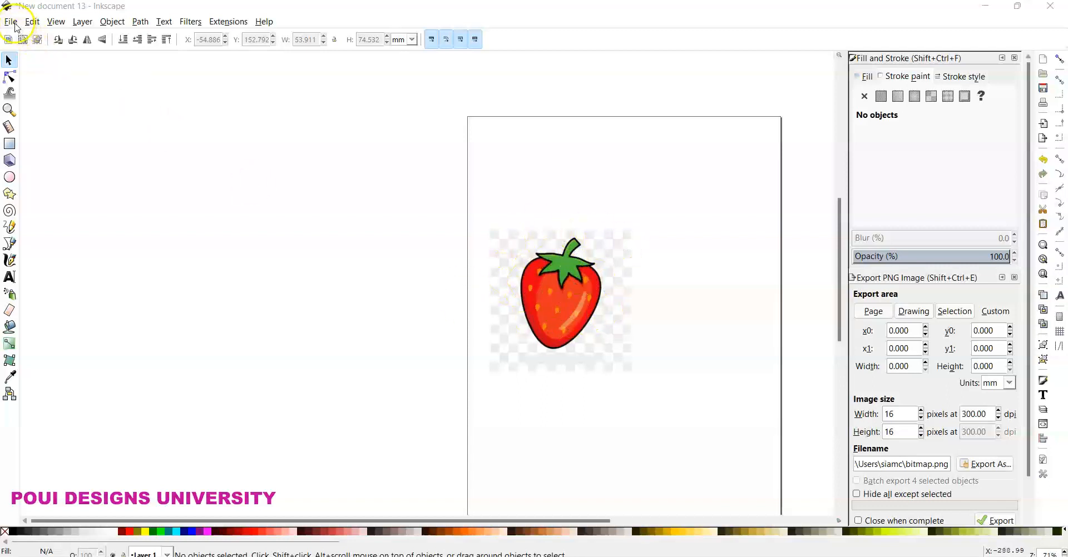
# Step: Save the document as an Inkscape SVG named "iNKSCAPE stRAWBERRY 2" in the Downloads folder
pyautogui.click(11, 22)
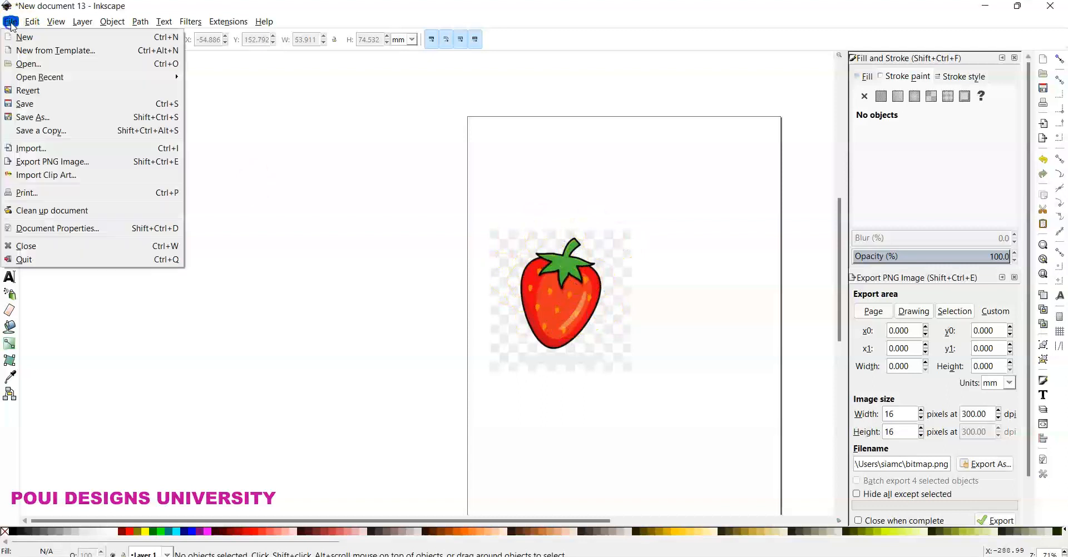
pyautogui.click(40, 118)
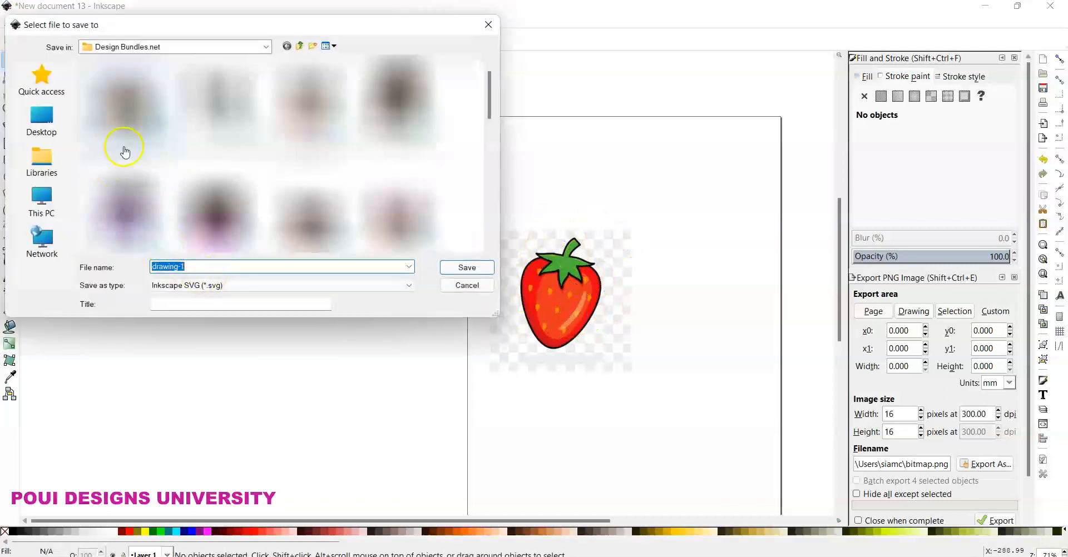
pyautogui.click(46, 204)
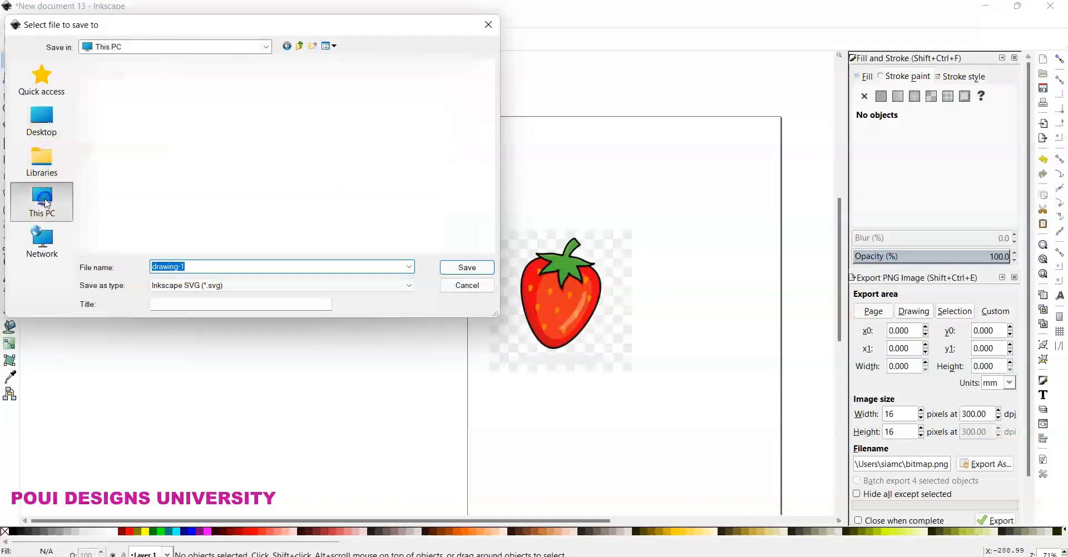
pyautogui.click(124, 128)
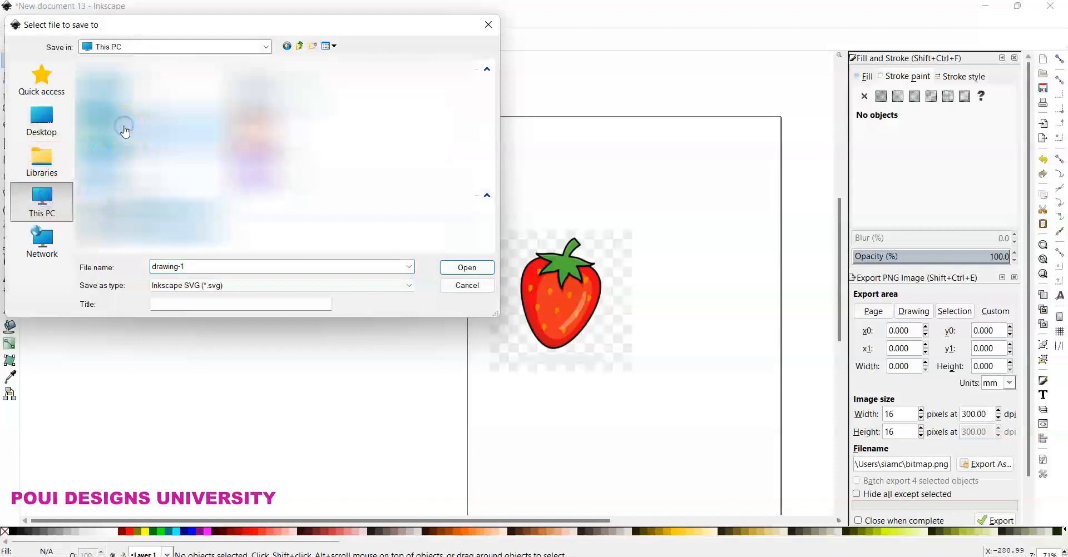
pyautogui.click(124, 128)
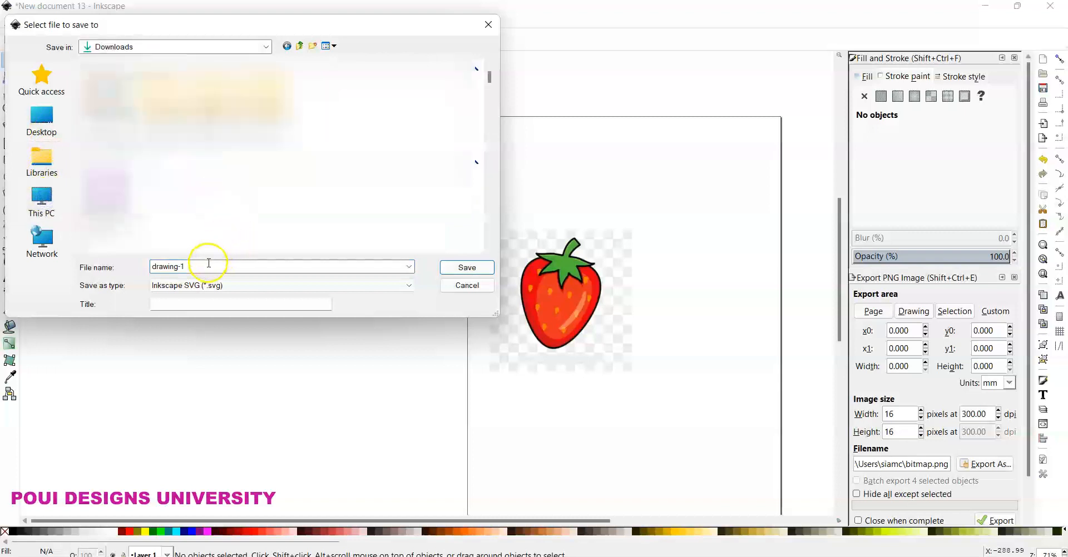
pyautogui.doubleClick(209, 266)
pyautogui.press('BackSpace')
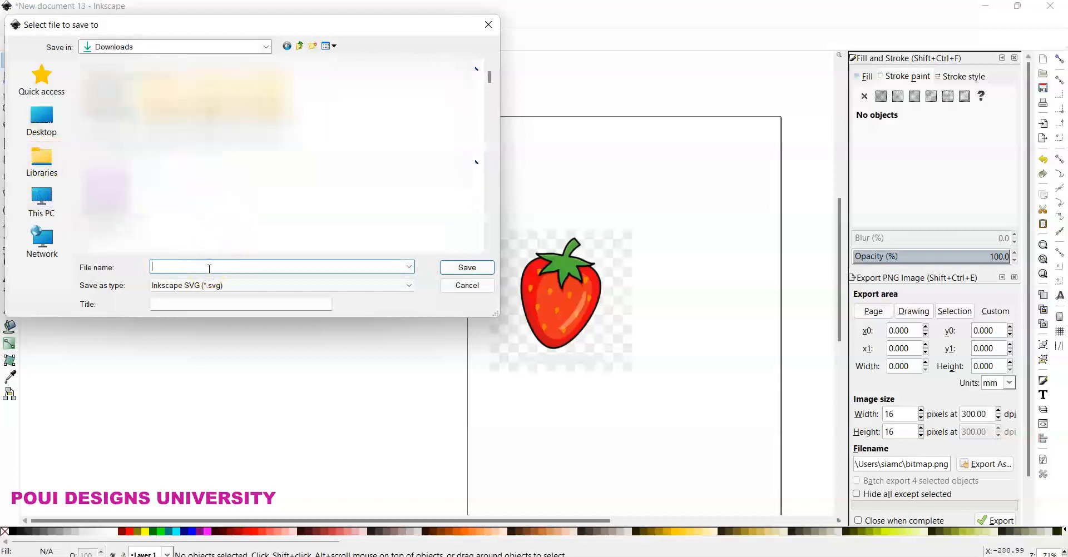
pyautogui.write('iNKSCAPE stRAWBERRY ')
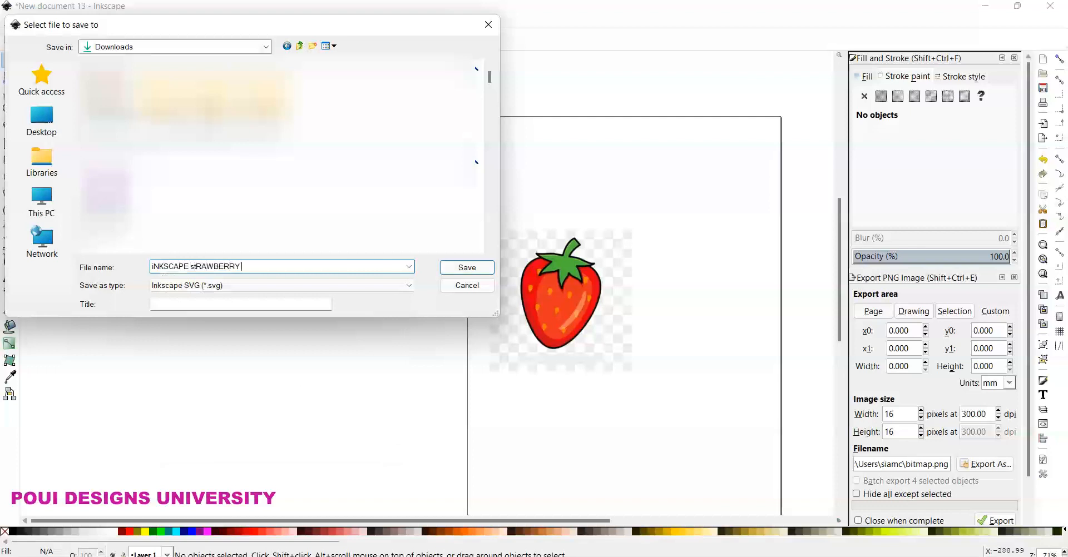
pyautogui.write('@')
pyautogui.press('BackSpace')
pyautogui.write('2')
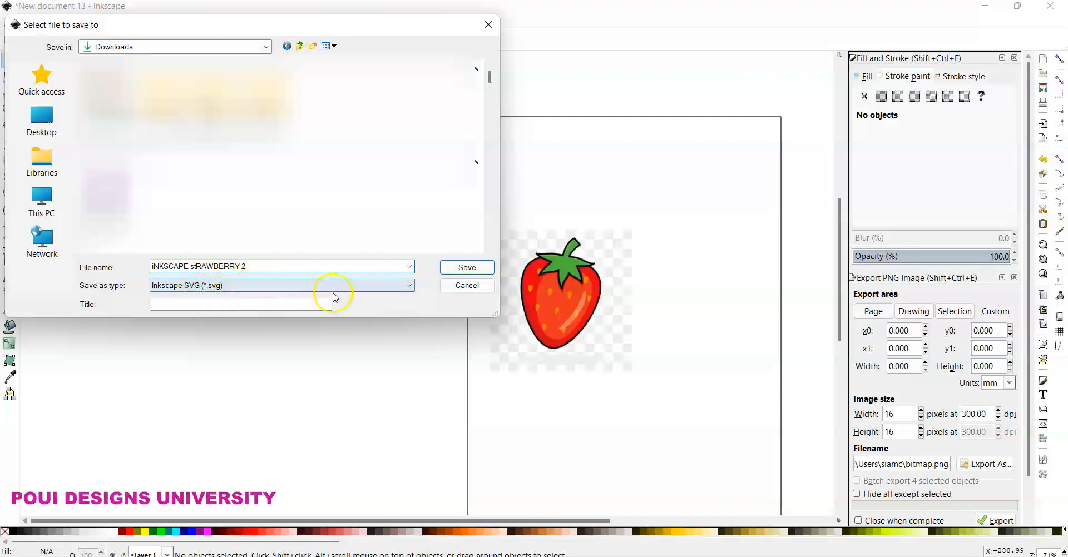
pyautogui.click(460, 270)
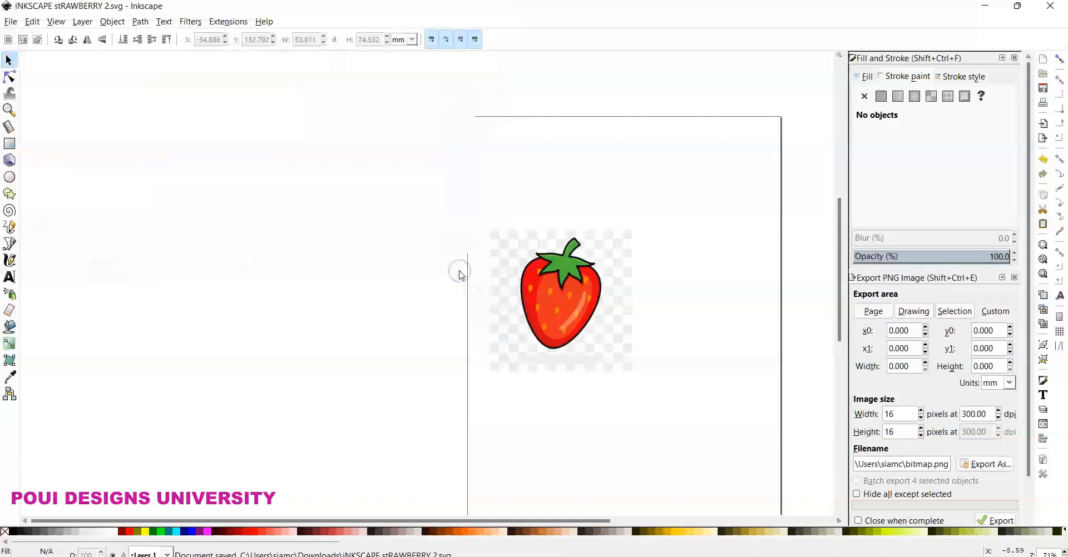
# Step: Open Trace Bitmap for the strawberry image and set the multiple-scan Colors trace to 7 scans
pyautogui.click(571, 301)
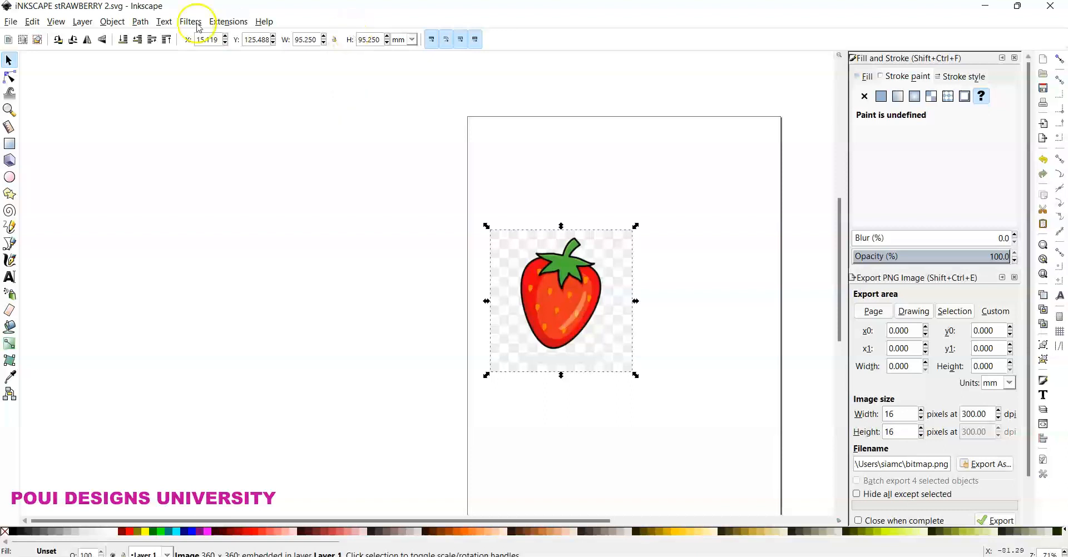
pyautogui.click(140, 22)
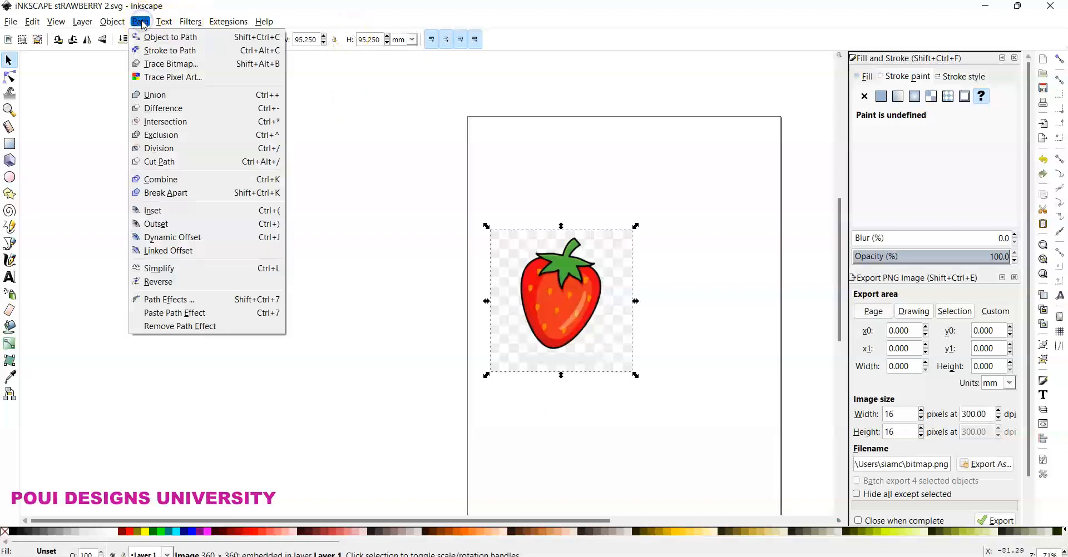
pyautogui.click(165, 65)
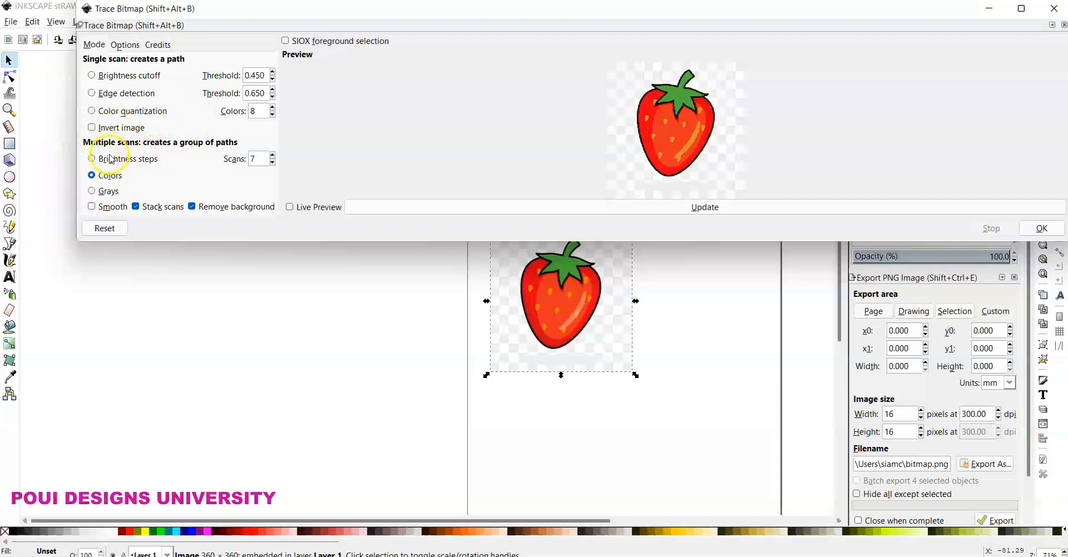
pyautogui.click(160, 210)
pyautogui.click(272, 163)
pyautogui.click(272, 163)
pyautogui.click(272, 156)
pyautogui.click(272, 155)
pyautogui.click(272, 156)
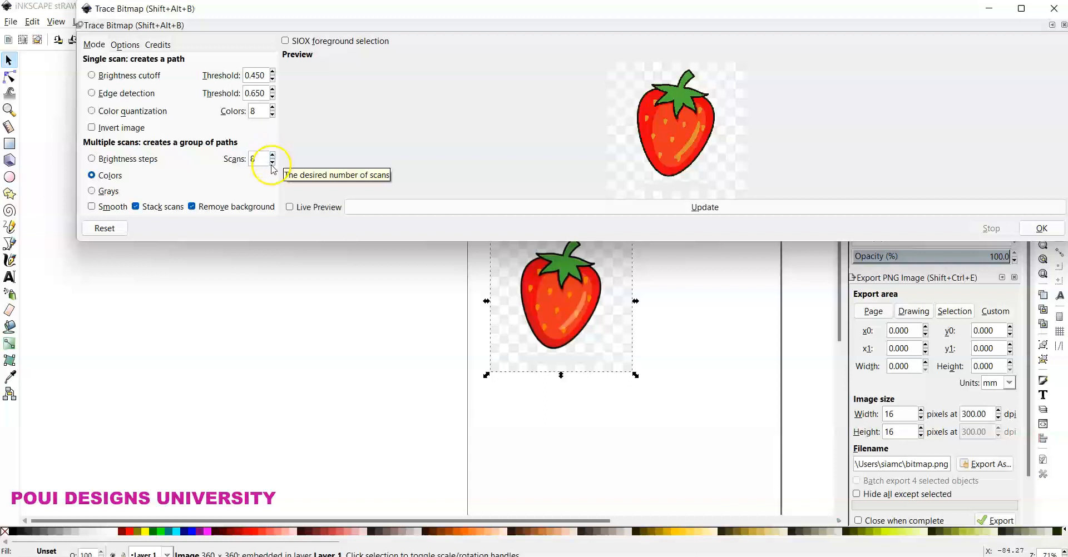
pyautogui.click(272, 161)
pyautogui.click(272, 162)
pyautogui.doubleClick(260, 159)
pyautogui.press('BackSpace')
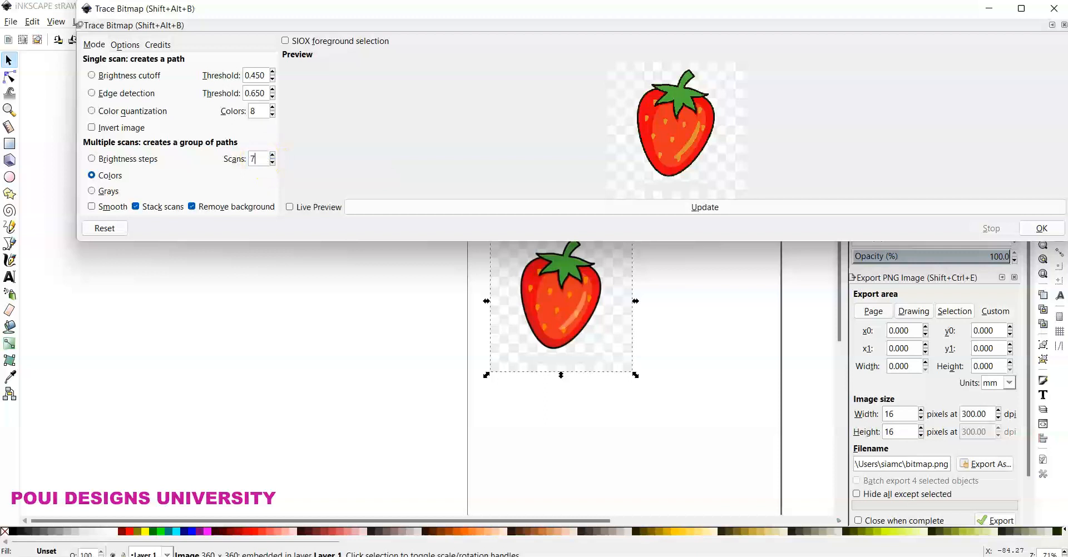
# Step: Apply the color trace to the strawberry image after refreshing its preview, and close the tracing dialog
pyautogui.click(697, 212)
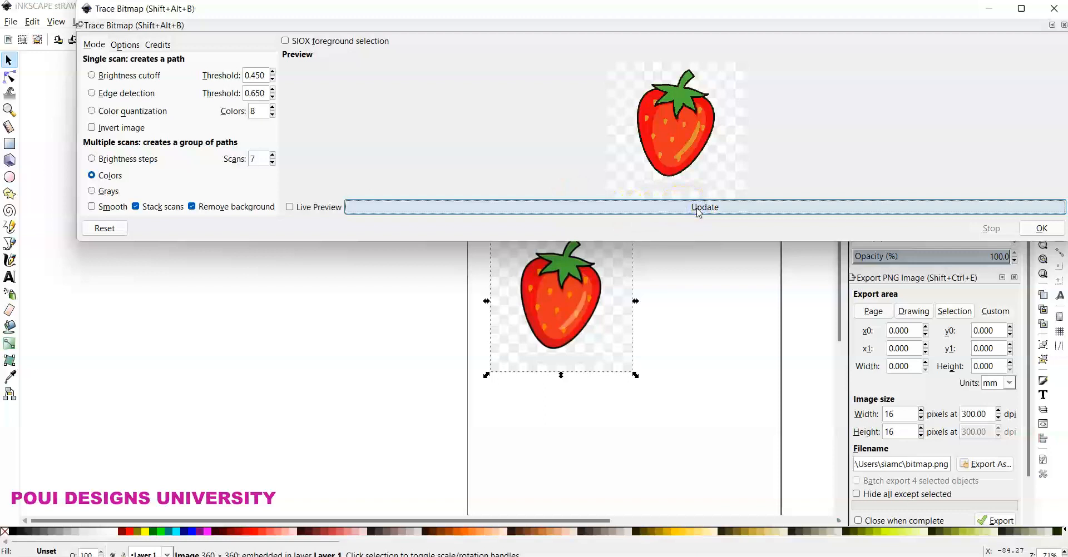
pyautogui.click(1042, 229)
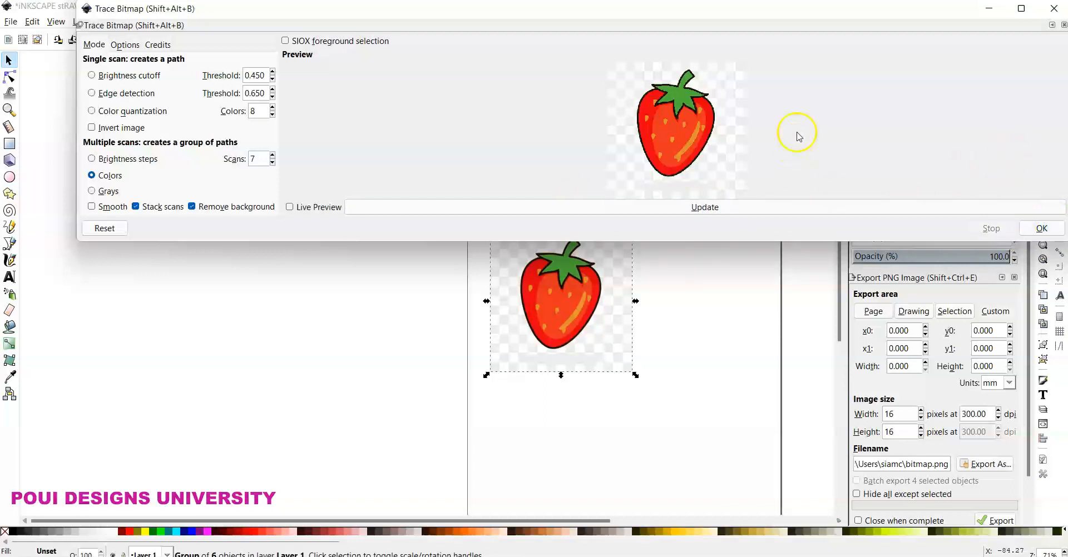
pyautogui.click(1053, 9)
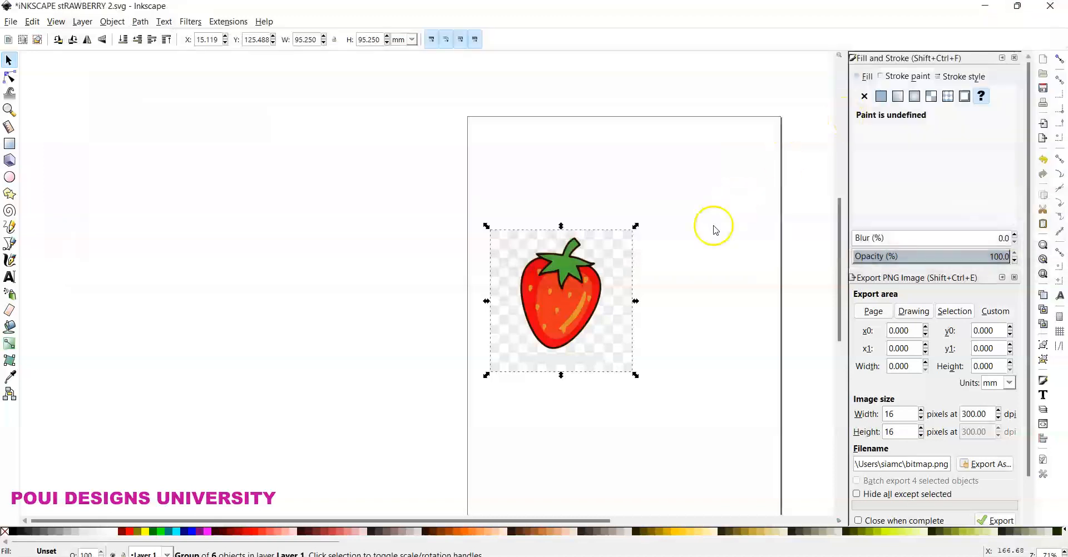
# Step: Move the traced strawberry group off the page to its left and shift the original image further onto the page
pyautogui.moveTo(564, 297); pyautogui.dragTo(345, 290)
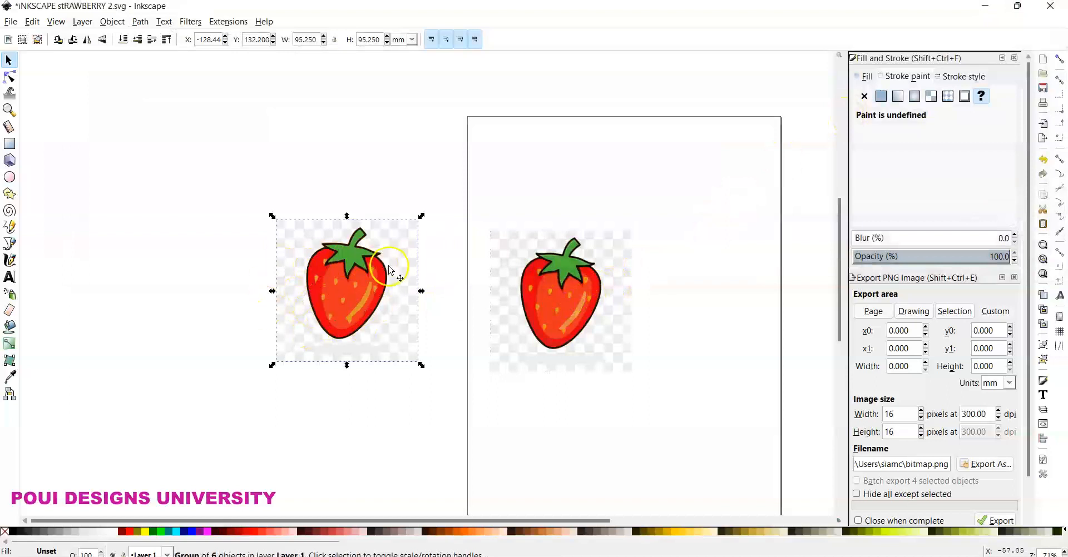
pyautogui.moveTo(355, 288); pyautogui.dragTo(440, 245)
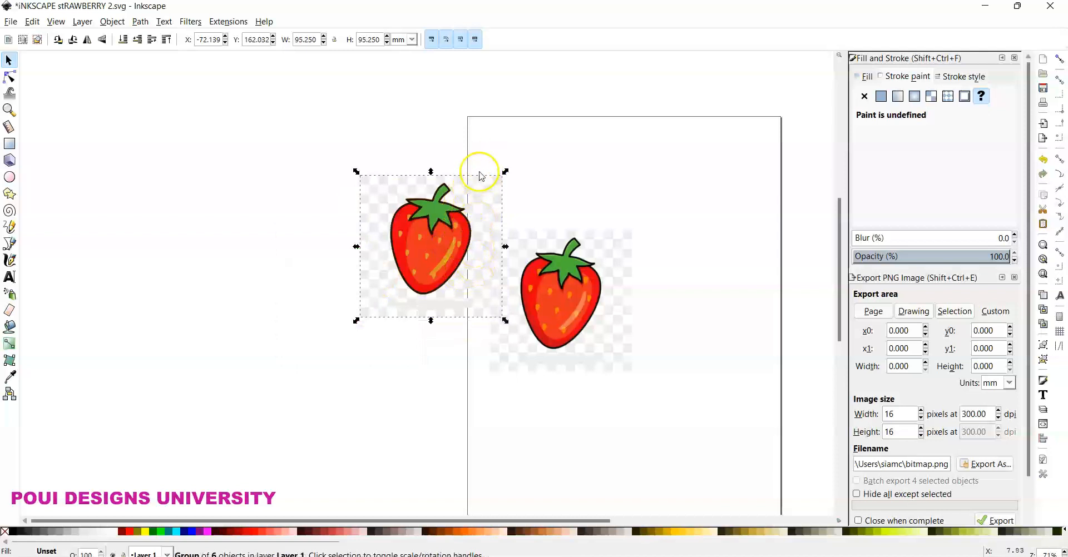
pyautogui.moveTo(469, 270); pyautogui.dragTo(367, 288)
pyautogui.moveTo(500, 297); pyautogui.dragTo(608, 287)
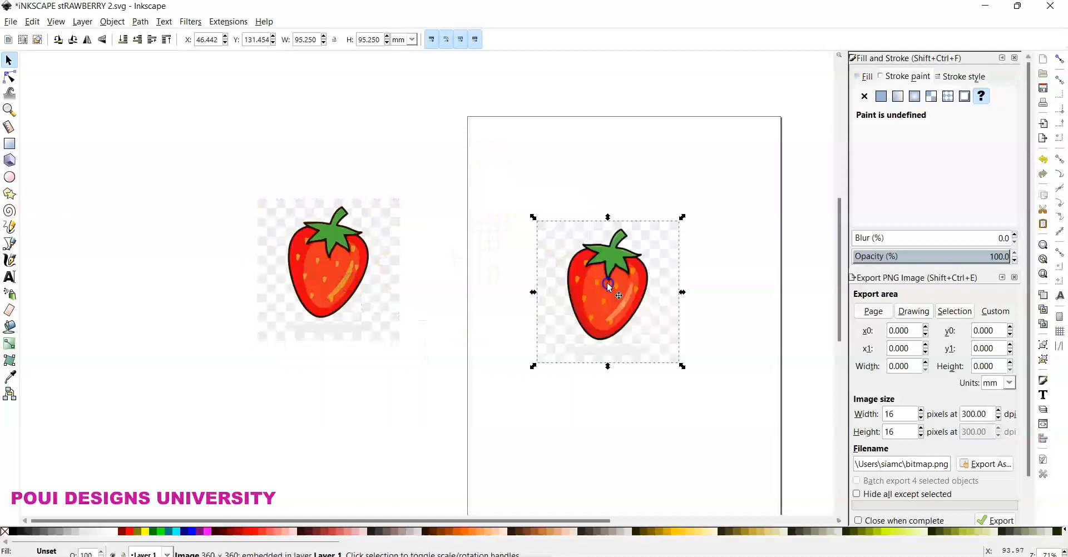
# Step: Examine the traced strawberry group up close and compare its shapes and colors with the original image
pyautogui.click(321, 268)
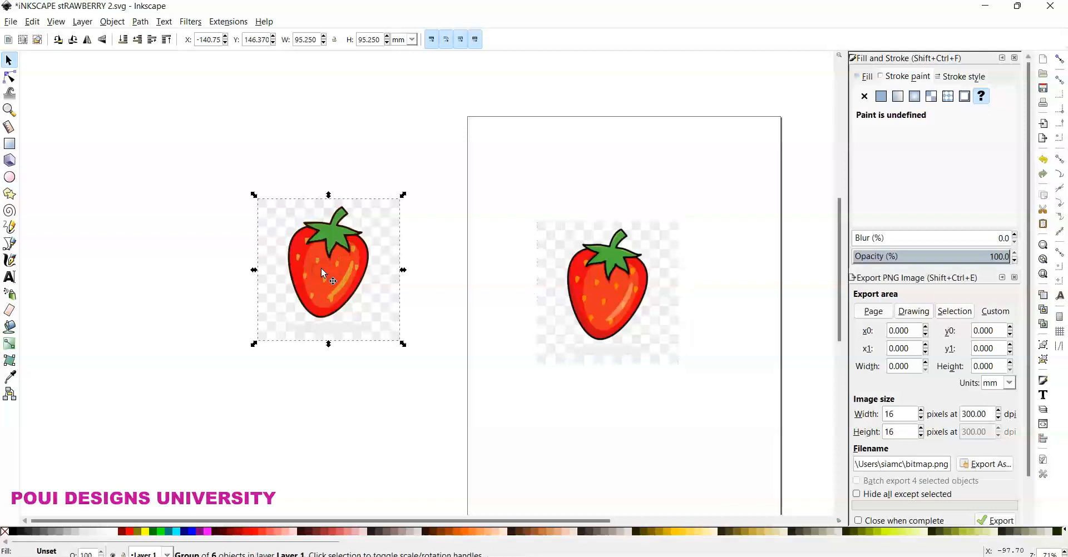
pyautogui.press('3')
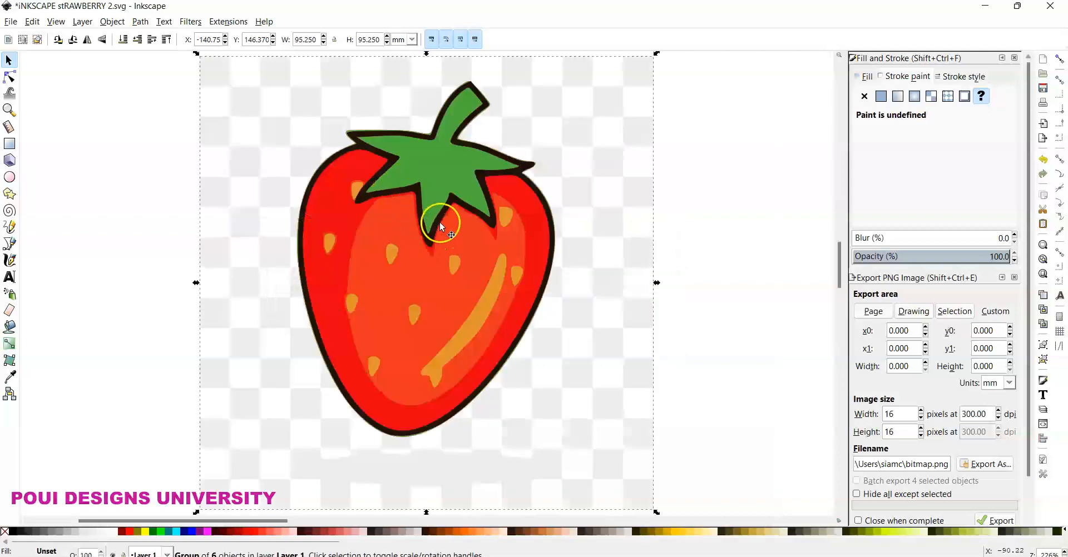
pyautogui.press('-')
pyautogui.press('-')
pyautogui.press('-')
pyautogui.press('-')
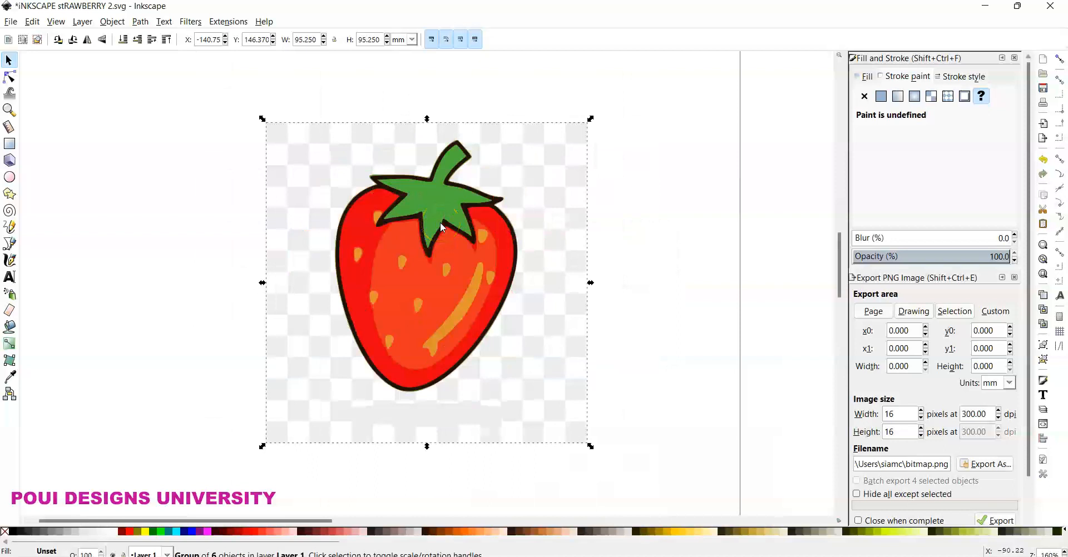
pyautogui.press('3')
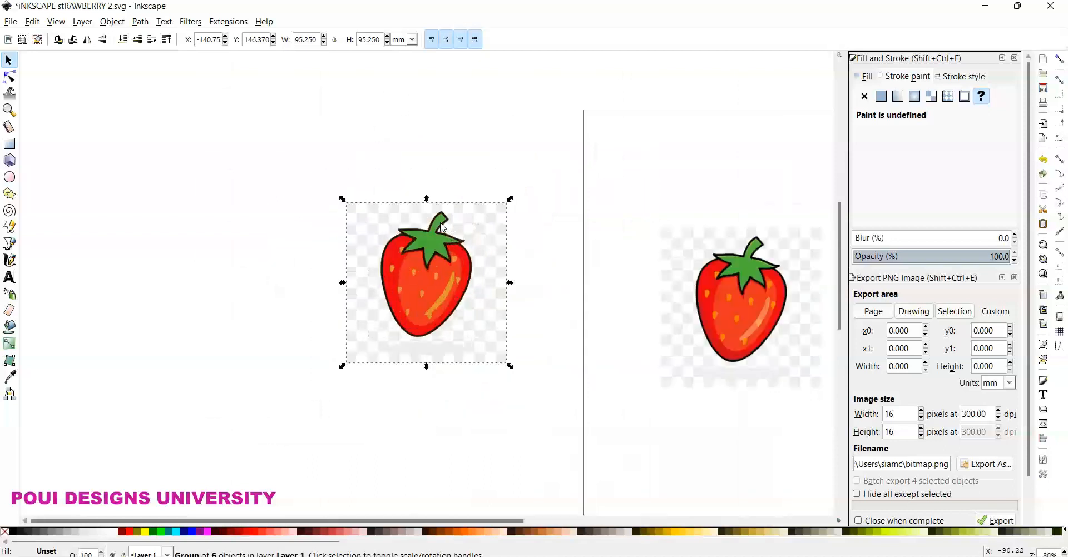
pyautogui.press('-')
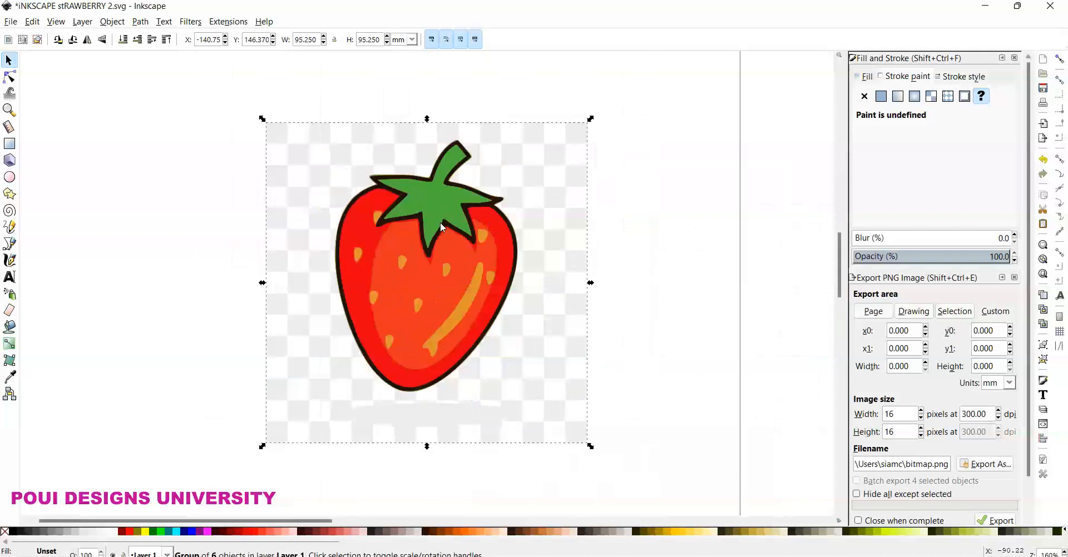
pyautogui.press('-')
pyautogui.press('-')
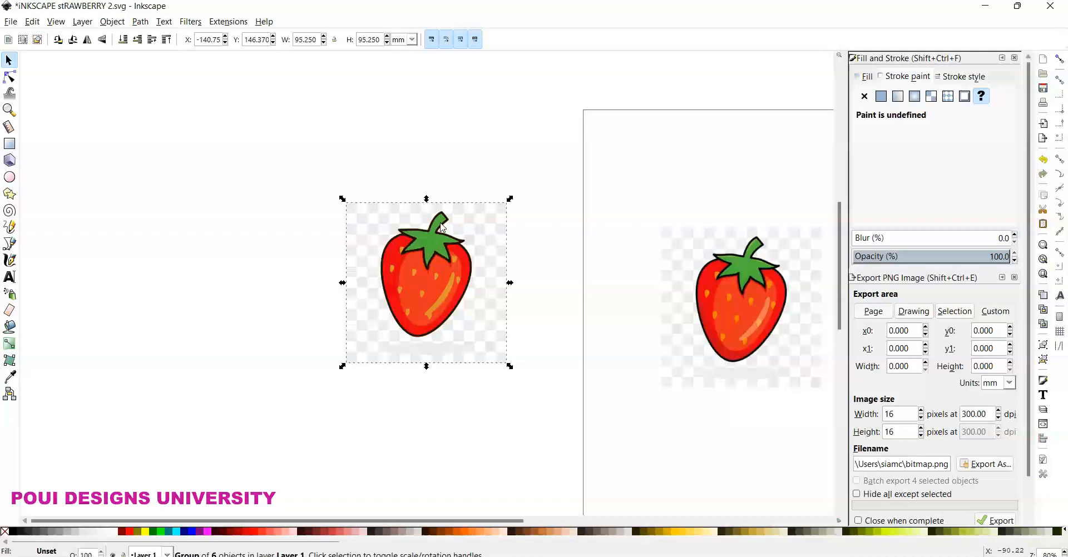
pyautogui.press('3')
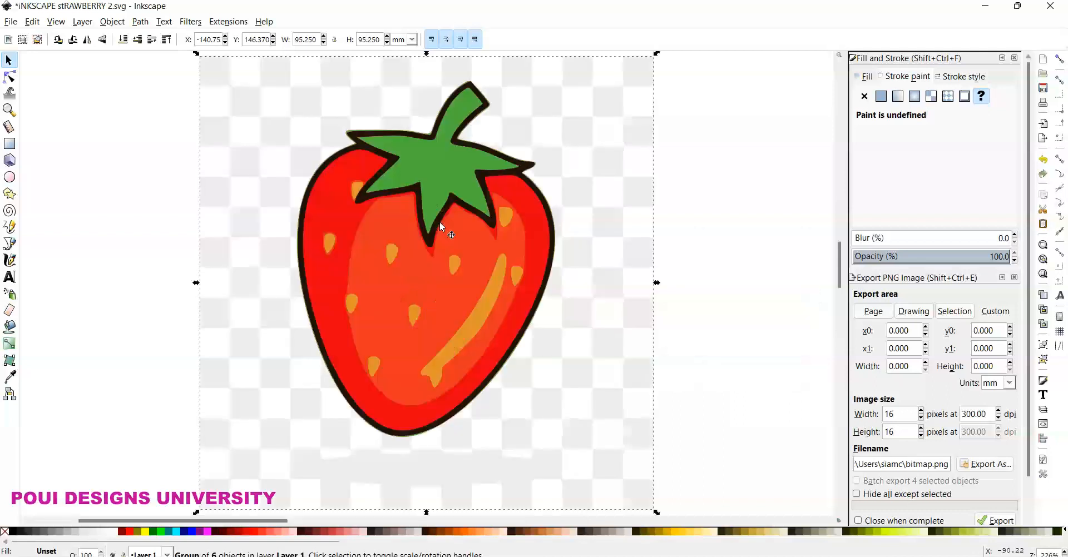
pyautogui.press('-')
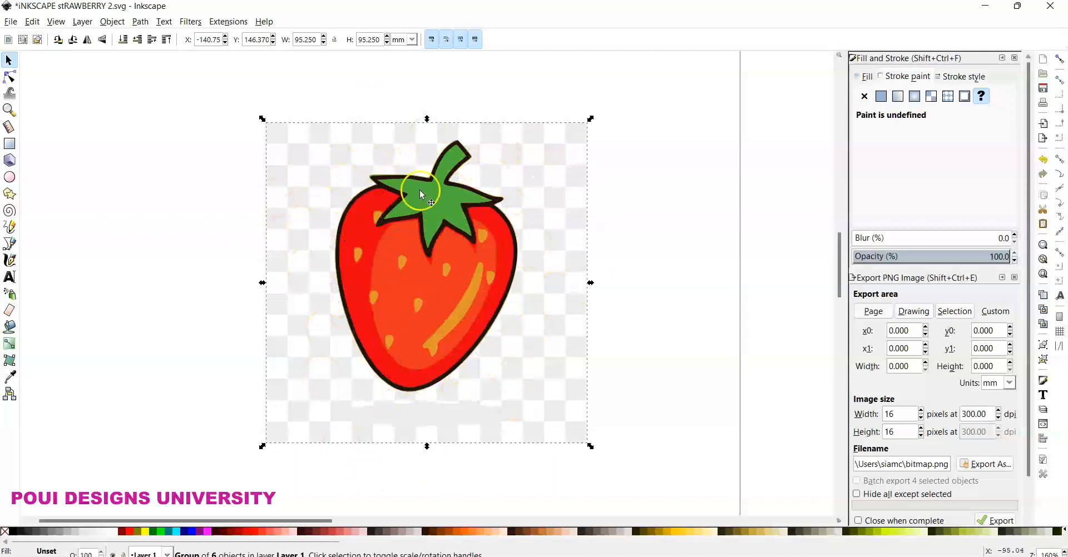
# Step: Ungroup the traced strawberry into its separate color layers and clear the selection
pyautogui.rightClick(362, 221)
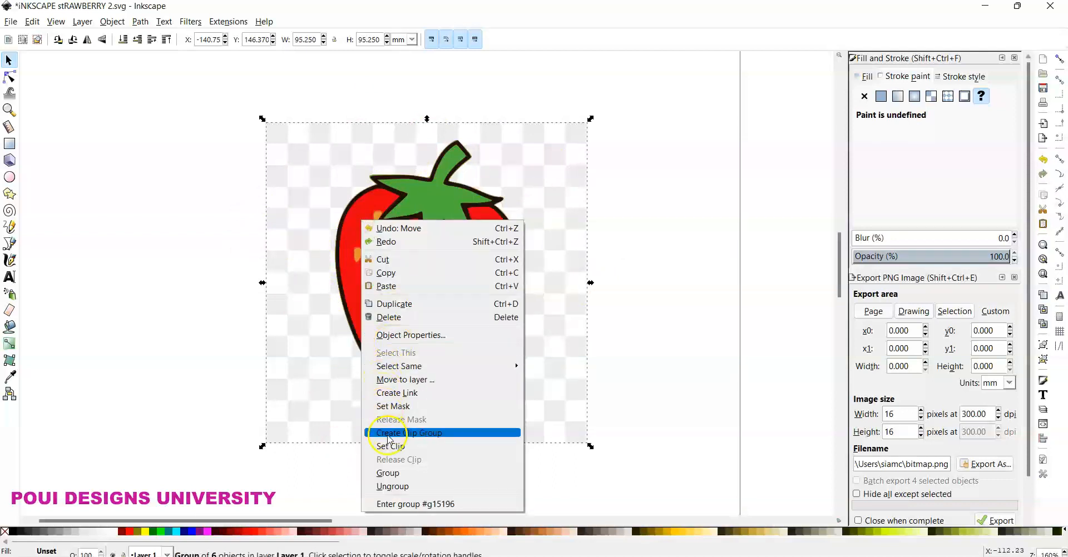
pyautogui.click(387, 486)
pyautogui.click(209, 352)
# Step: Pull the green and orange-red layers out of the traced strawberry and delete them
pyautogui.press('-')
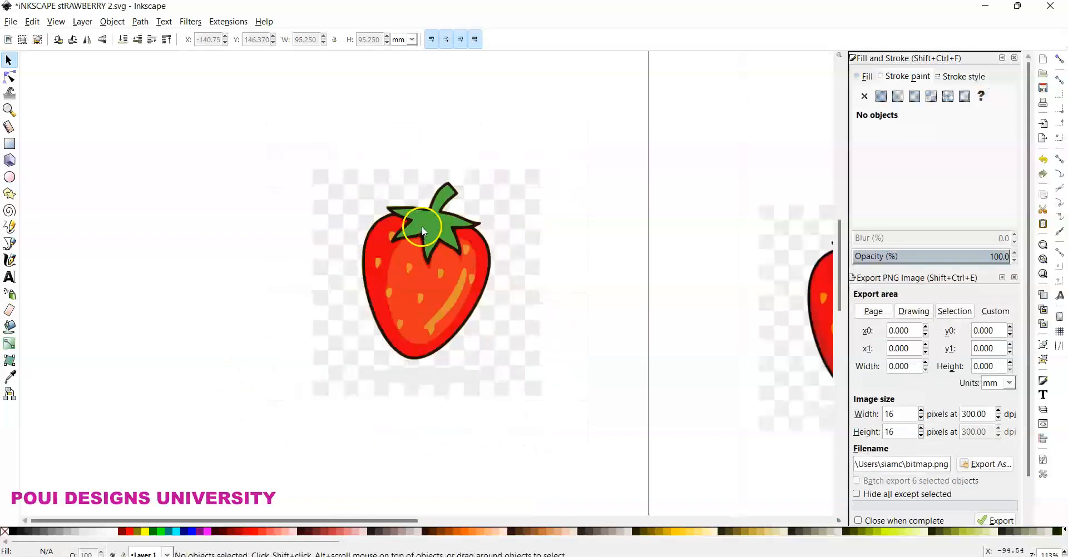
pyautogui.moveTo(433, 230); pyautogui.dragTo(188, 231)
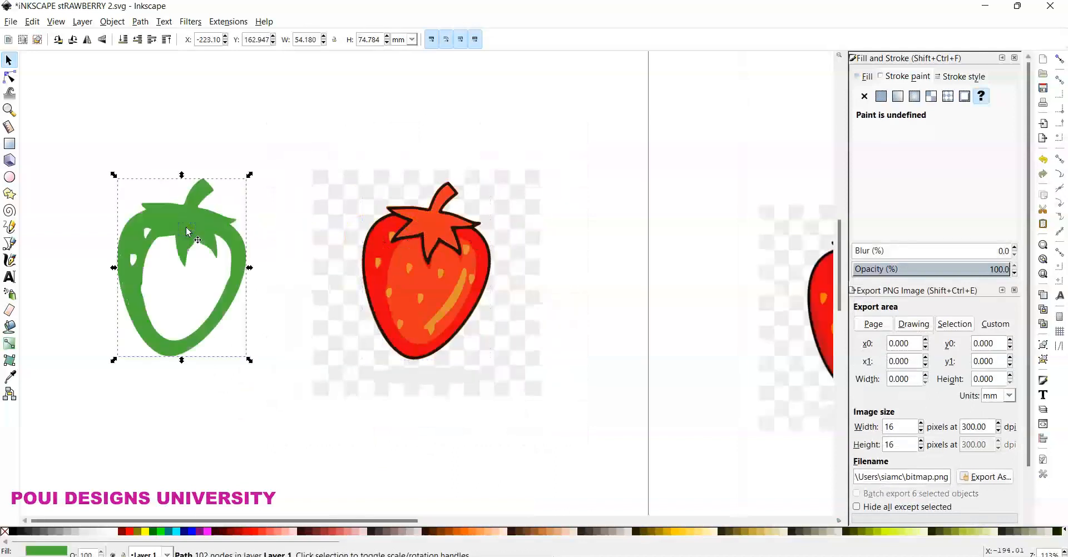
pyautogui.press('Delete')
pyautogui.moveTo(416, 280); pyautogui.dragTo(221, 257)
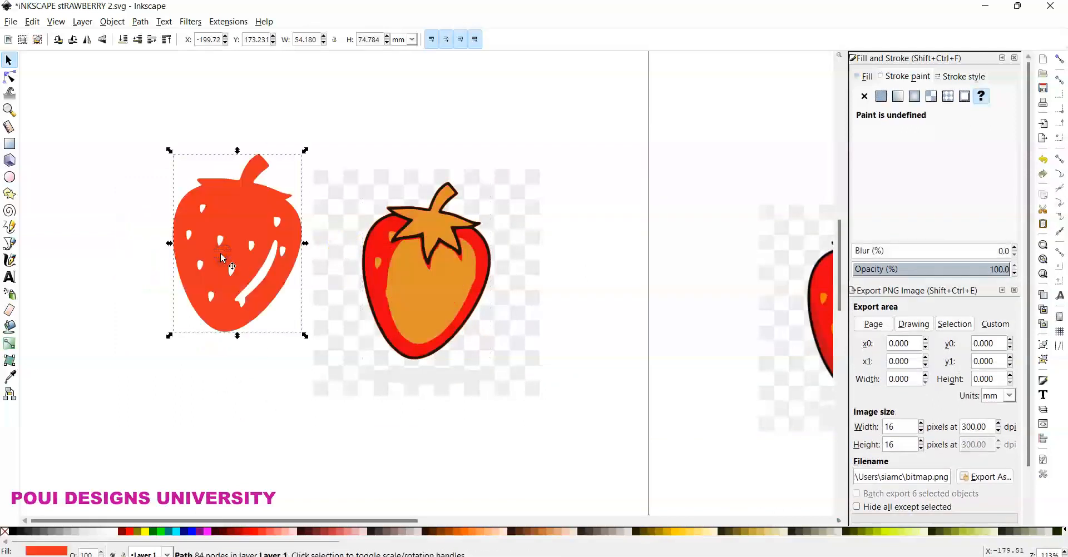
pyautogui.press('Delete')
# Step: Move the black outline layer clear of the traced stack, delete all the remaining layers, and select the outline
pyautogui.moveTo(394, 290); pyautogui.dragTo(174, 267)
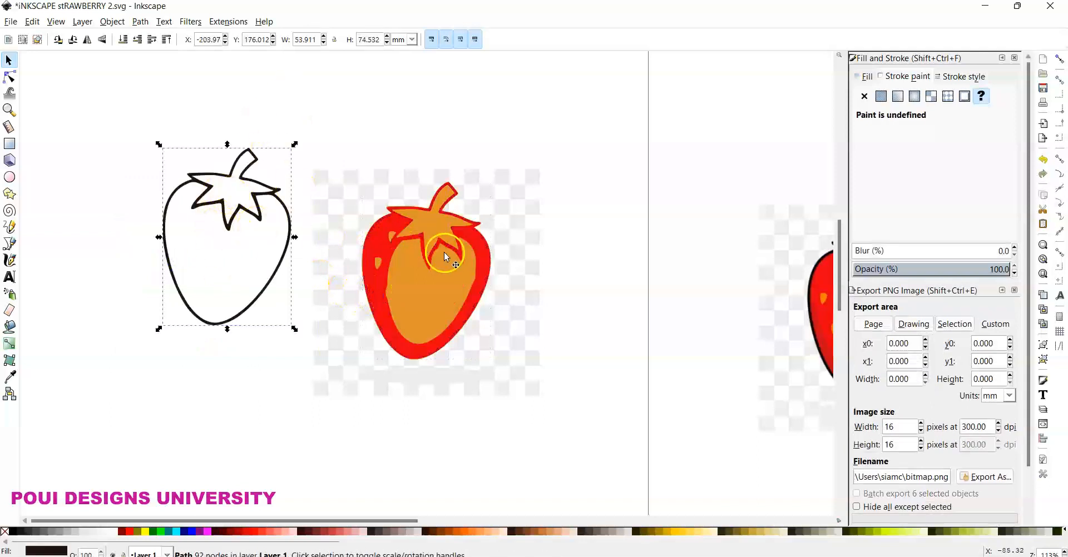
pyautogui.moveTo(568, 121); pyautogui.dragTo(282, 441)
pyautogui.press('Delete')
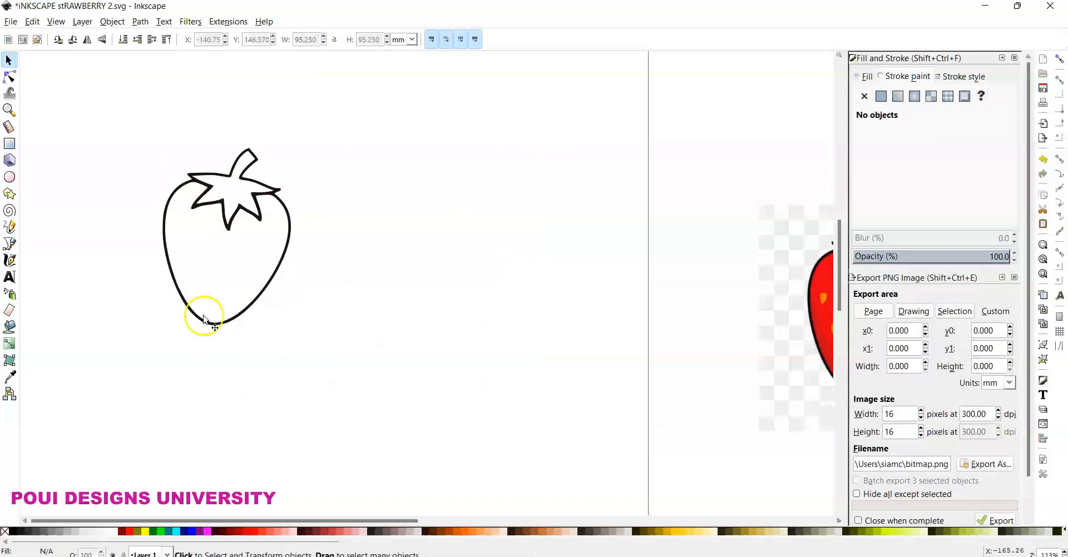
pyautogui.click(251, 221)
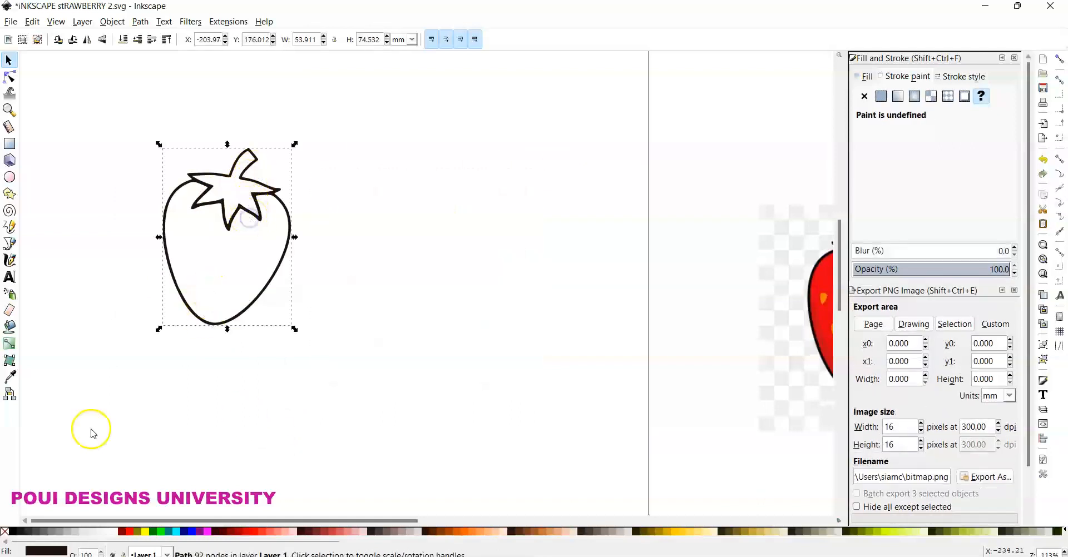
# Step: Fill the strawberry outline with pure black and move it closer to the original image
pyautogui.click(10, 534)
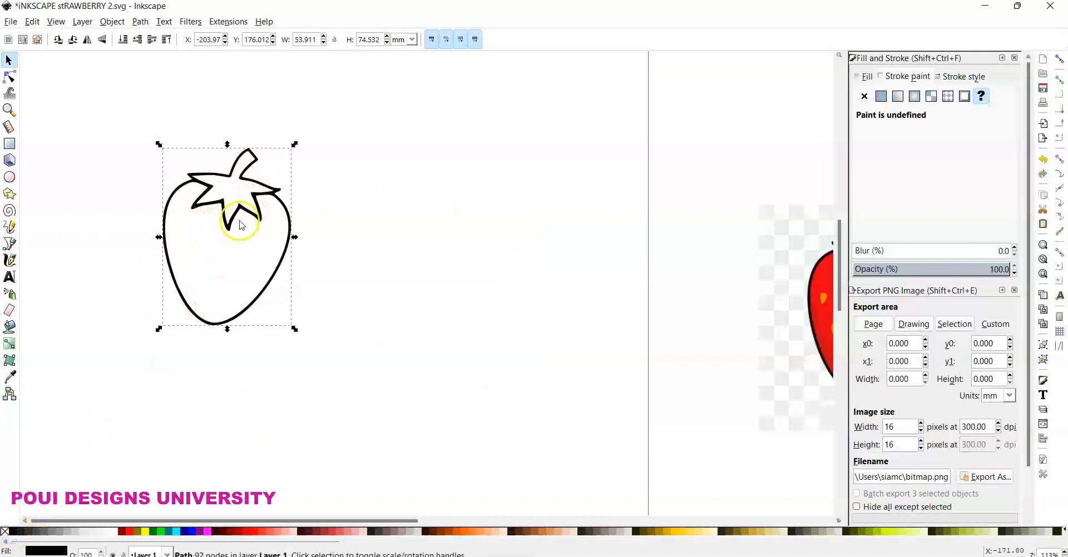
pyautogui.moveTo(258, 218); pyautogui.dragTo(438, 261)
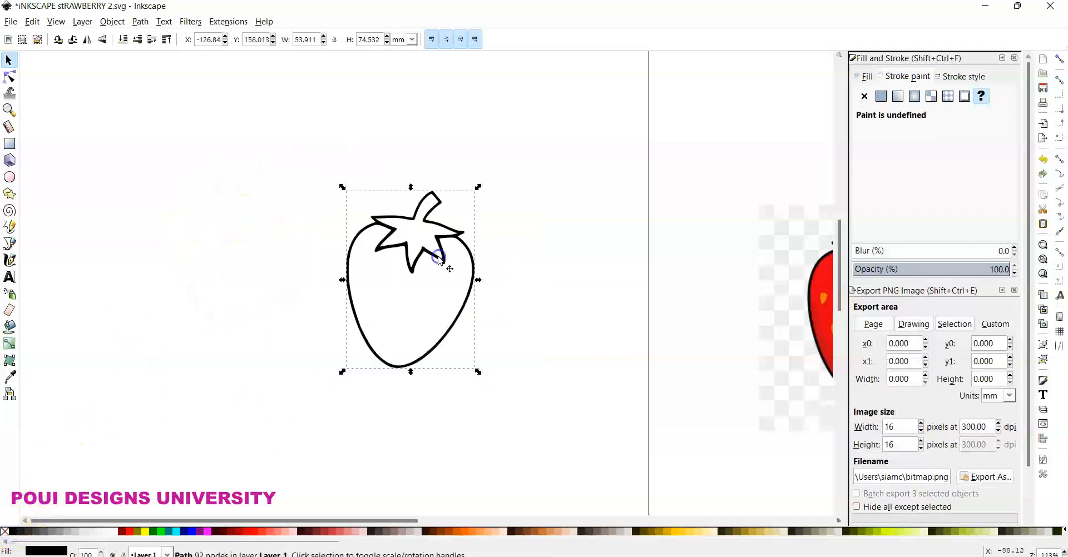
pyautogui.press('-')
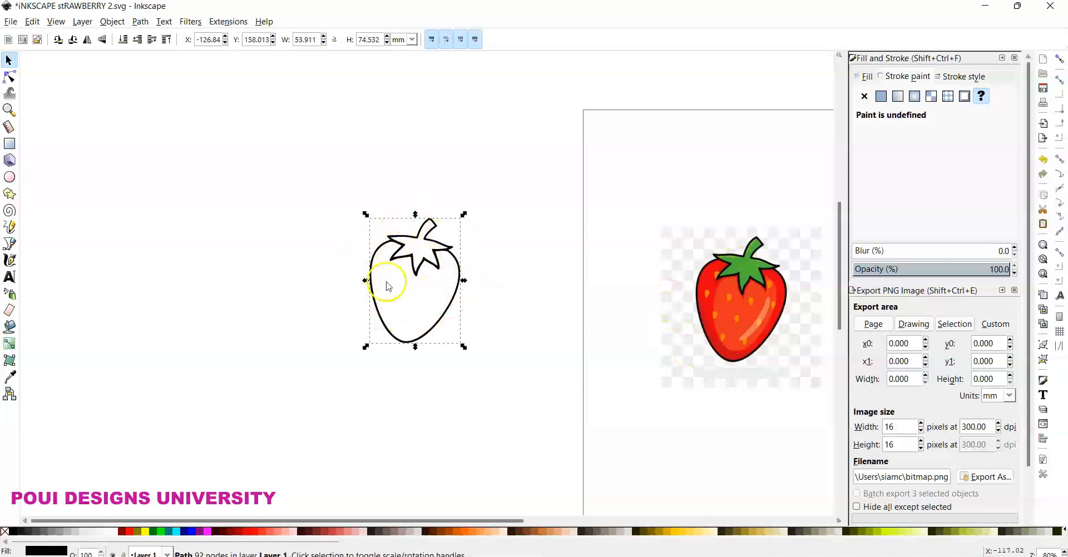
# Step: Break the black strawberry outline apart into separate paths and clear the selection
pyautogui.click(140, 21)
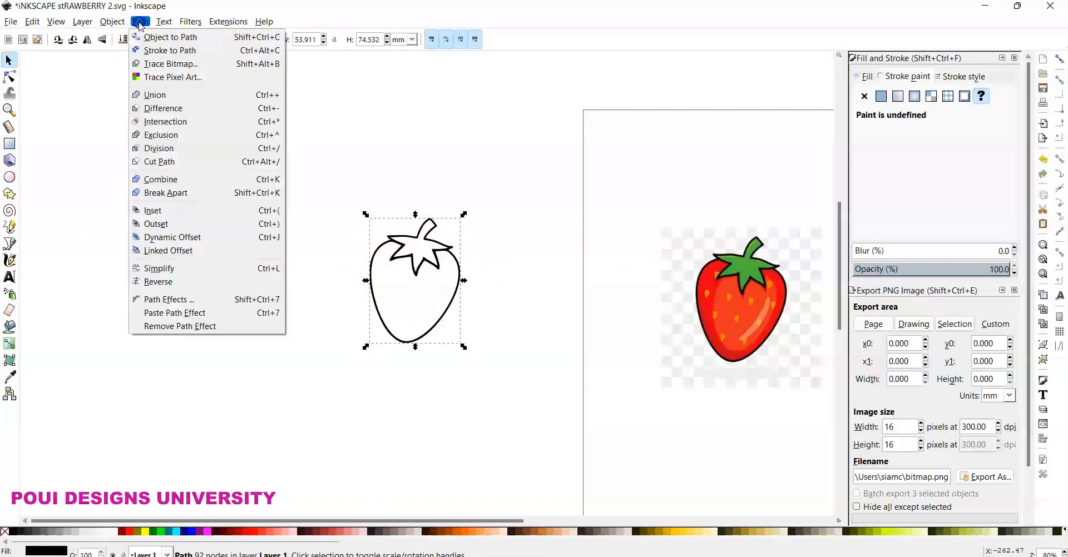
pyautogui.click(156, 194)
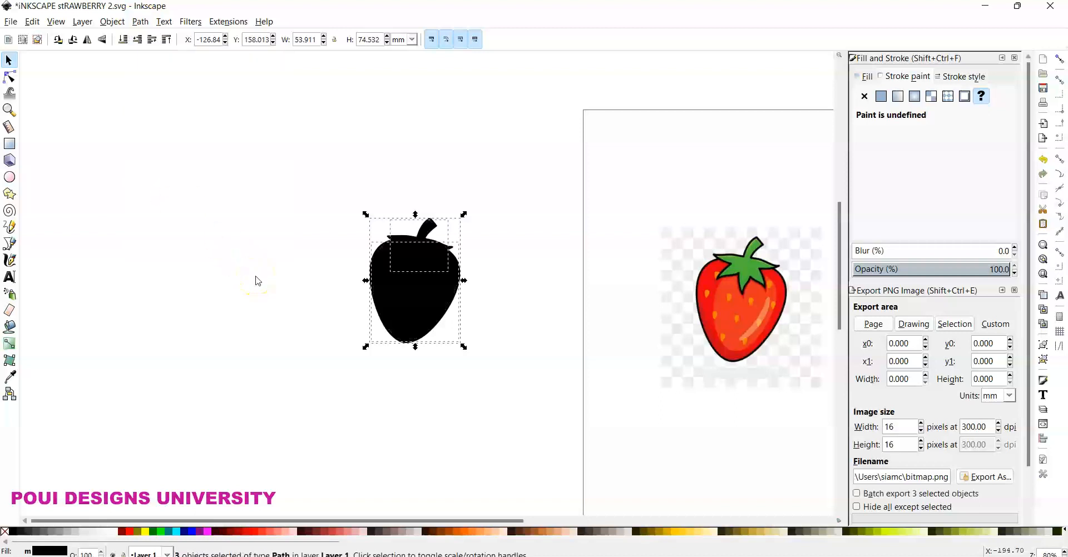
pyautogui.press('3')
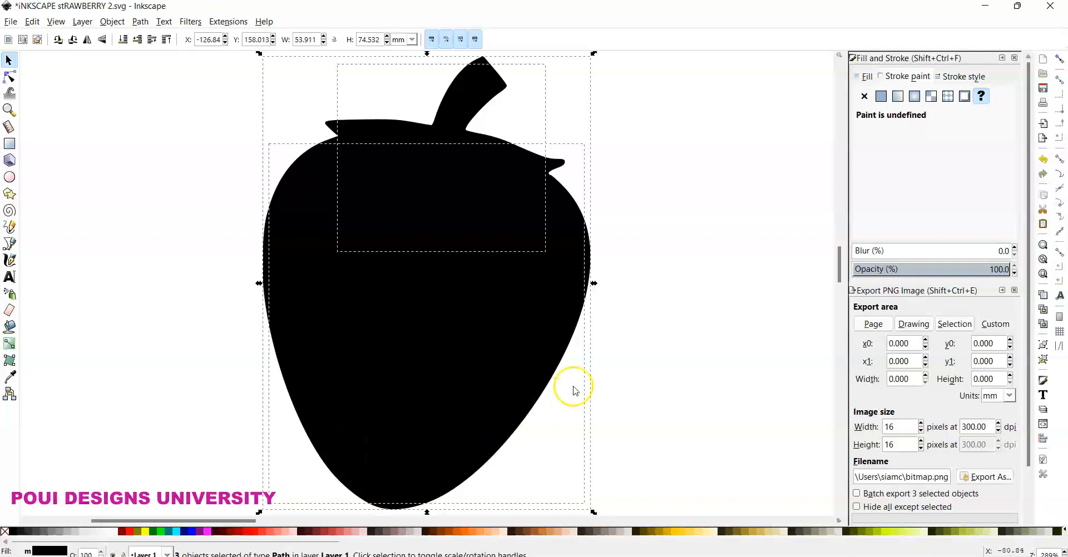
pyautogui.click(633, 372)
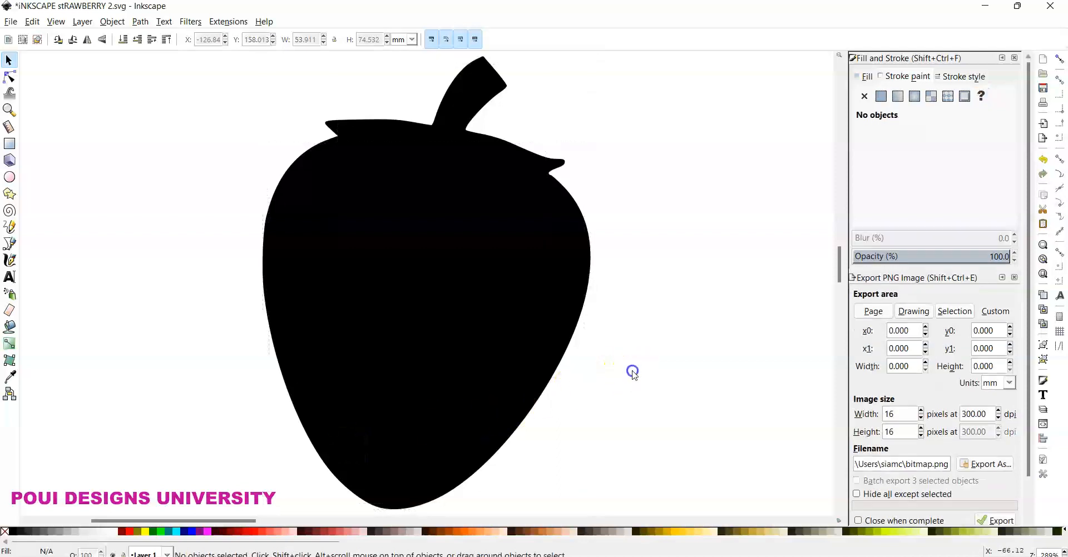
# Step: Fill the inner strawberry body with red and the inner leaf and stem shape with dark green, and clear the selection
pyautogui.click(452, 337)
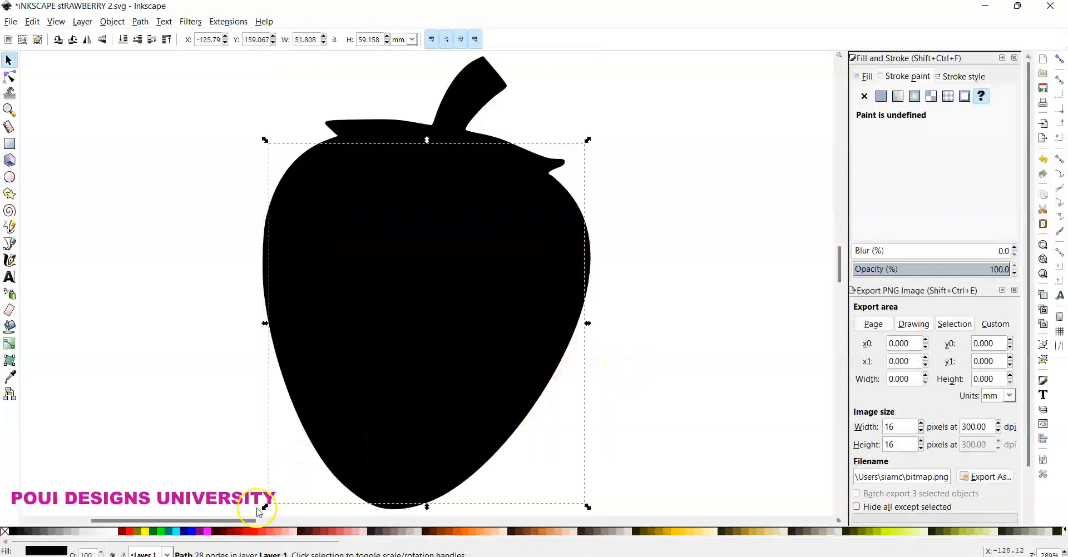
pyautogui.click(257, 535)
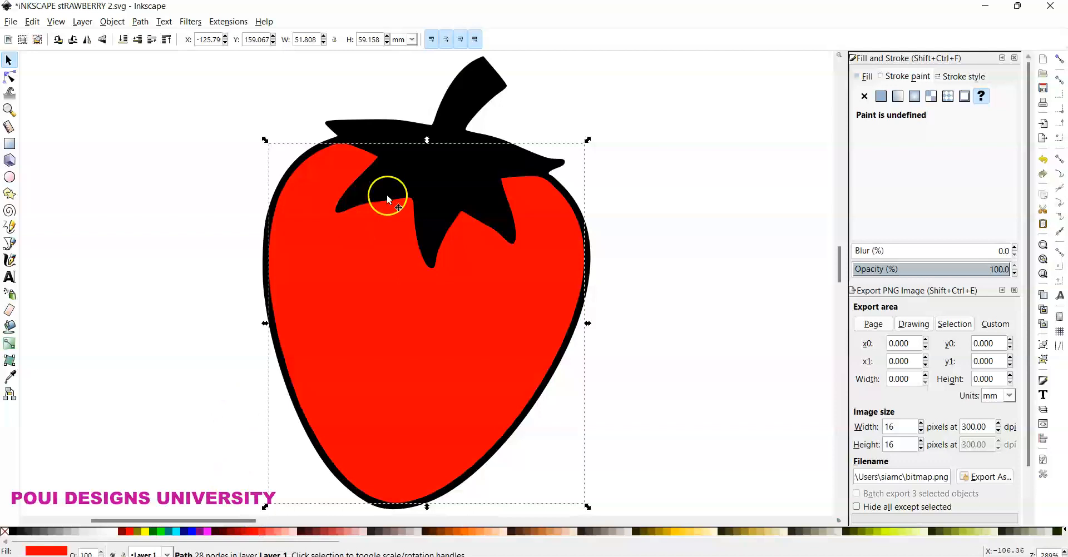
pyautogui.click(444, 171)
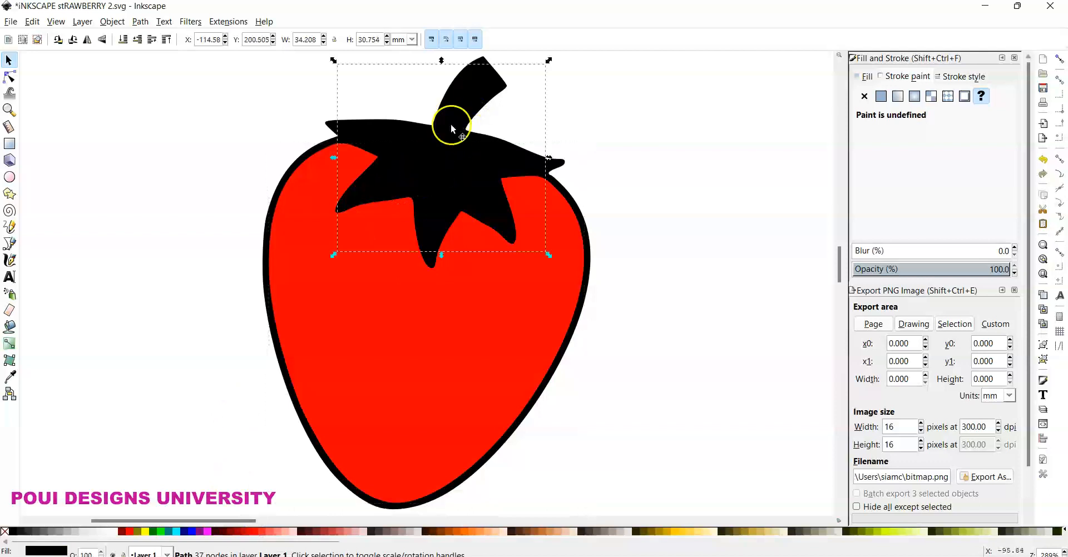
pyautogui.click(154, 532)
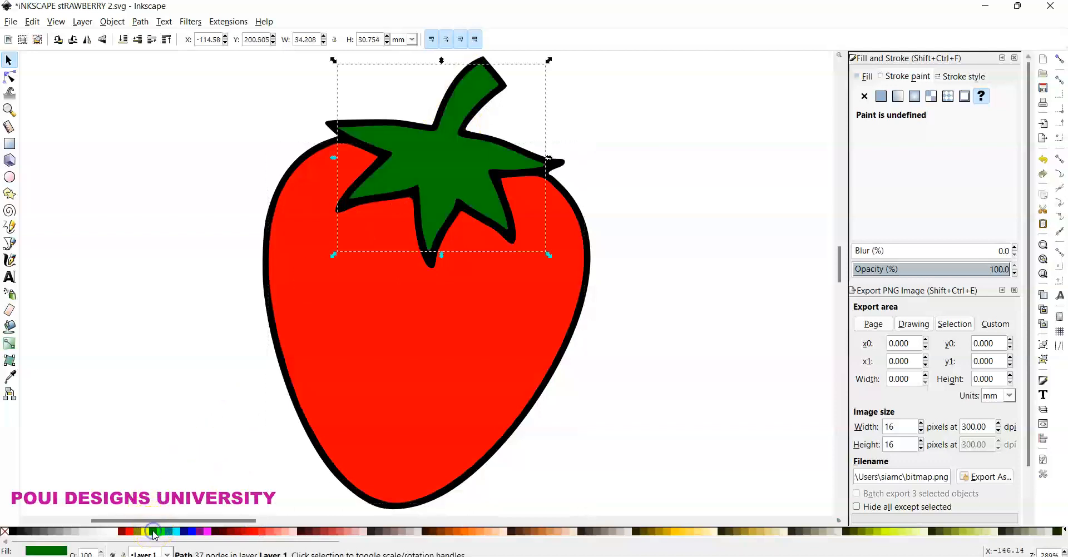
pyautogui.click(185, 395)
pyautogui.press('-')
pyautogui.press('-')
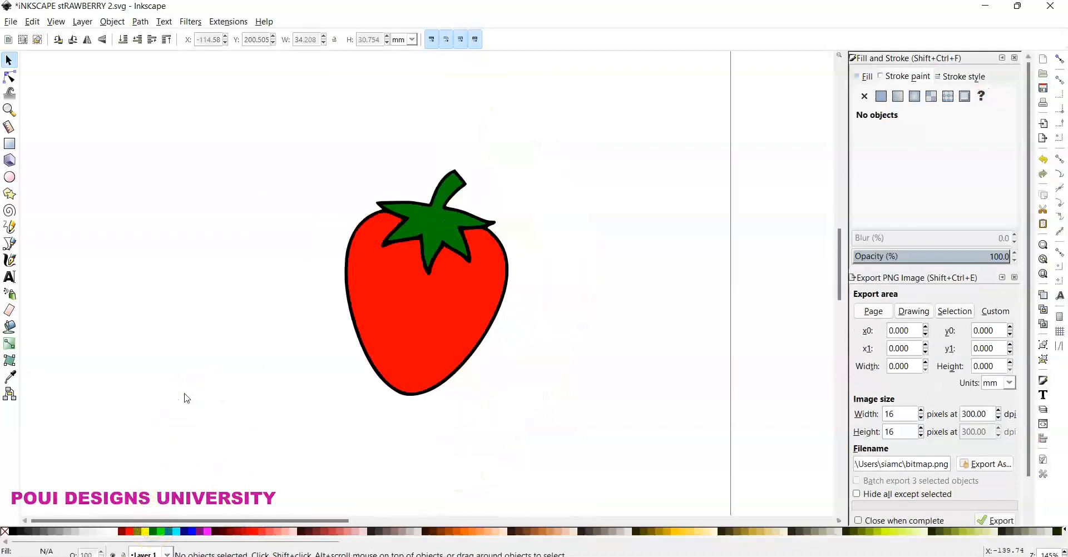
pyautogui.press('-')
pyautogui.press('-')
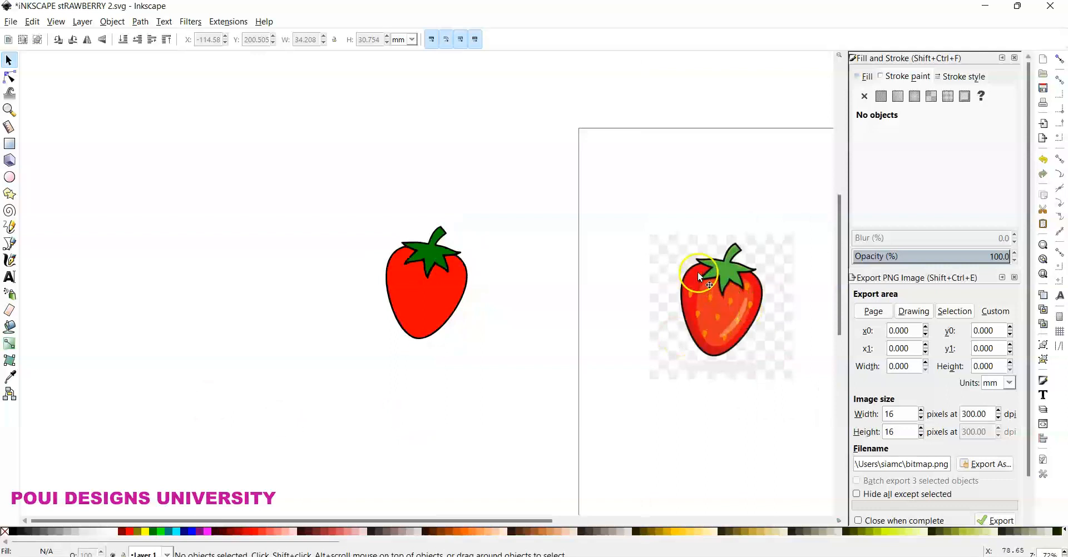
# Step: Draw an ellipse about 6.8 by 9.9 mm beside the original strawberry image and convert it to a path
pyautogui.click(714, 308)
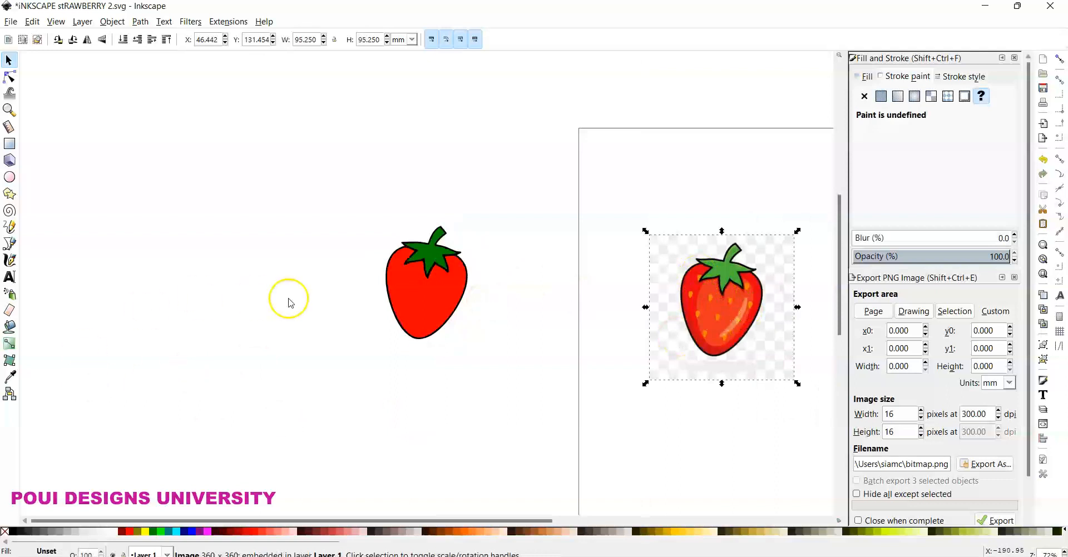
pyautogui.press('3')
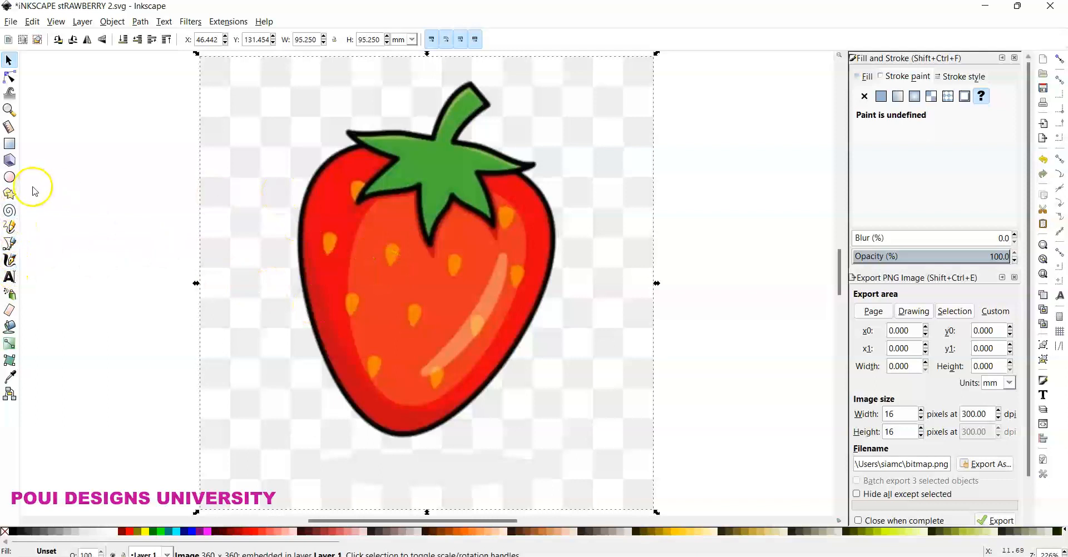
pyautogui.click(10, 177)
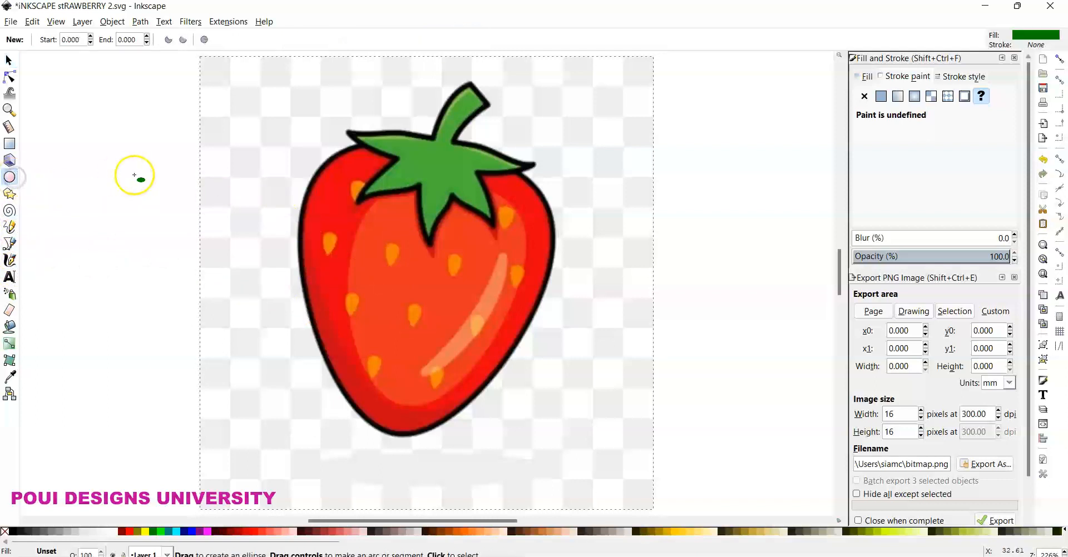
pyautogui.moveTo(131, 167); pyautogui.dragTo(163, 214)
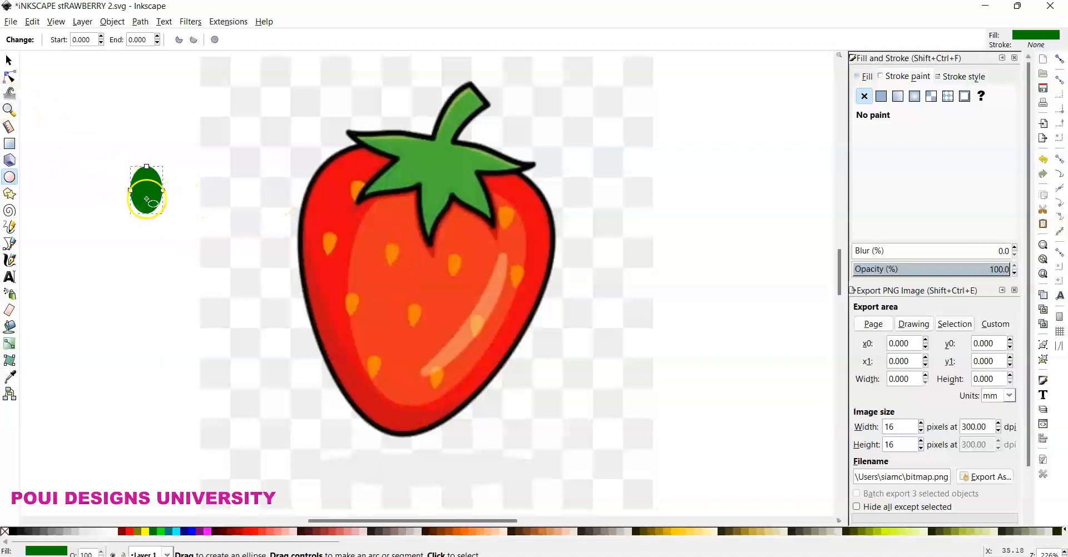
pyautogui.click(9, 60)
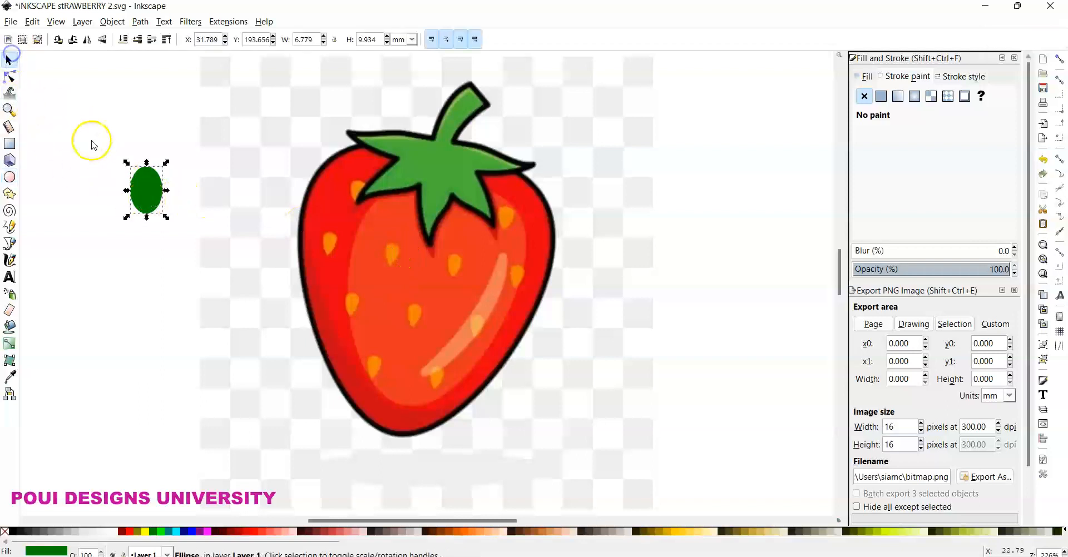
pyautogui.click(140, 22)
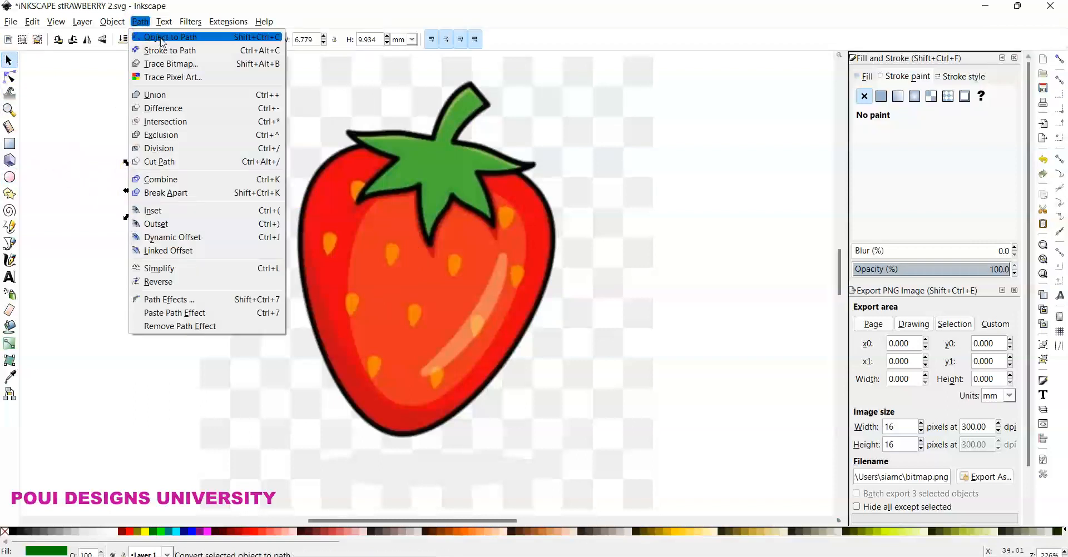
pyautogui.click(160, 38)
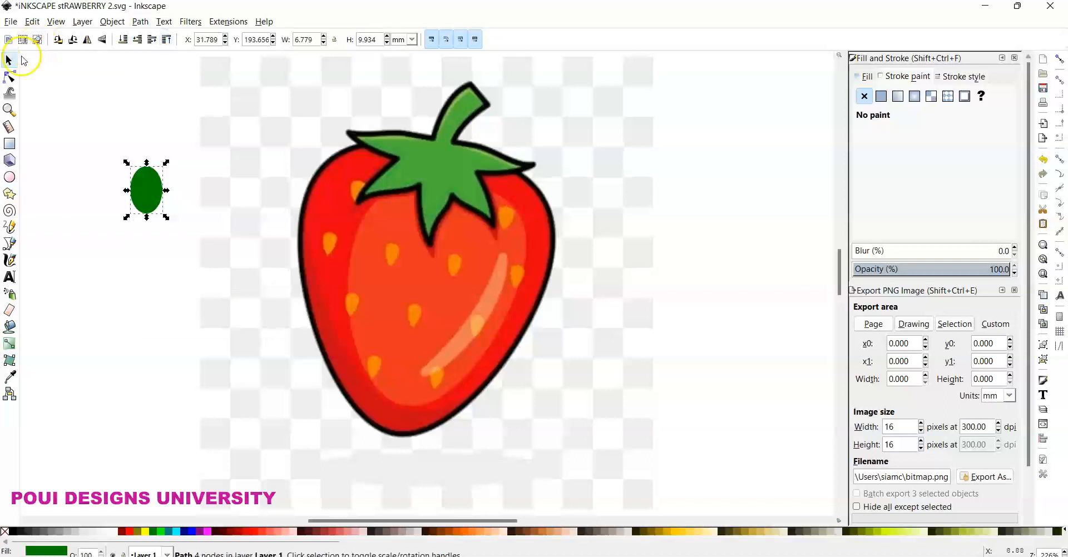
# Step: Move the original strawberry image up against the green ellipse and select the ellipse again
pyautogui.click(10, 77)
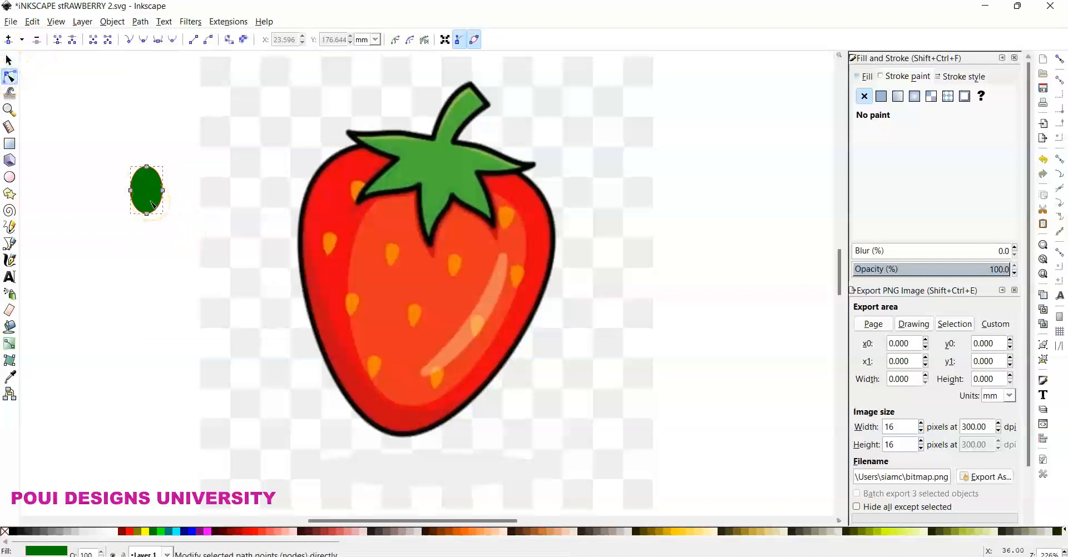
pyautogui.press('3')
pyautogui.press('-')
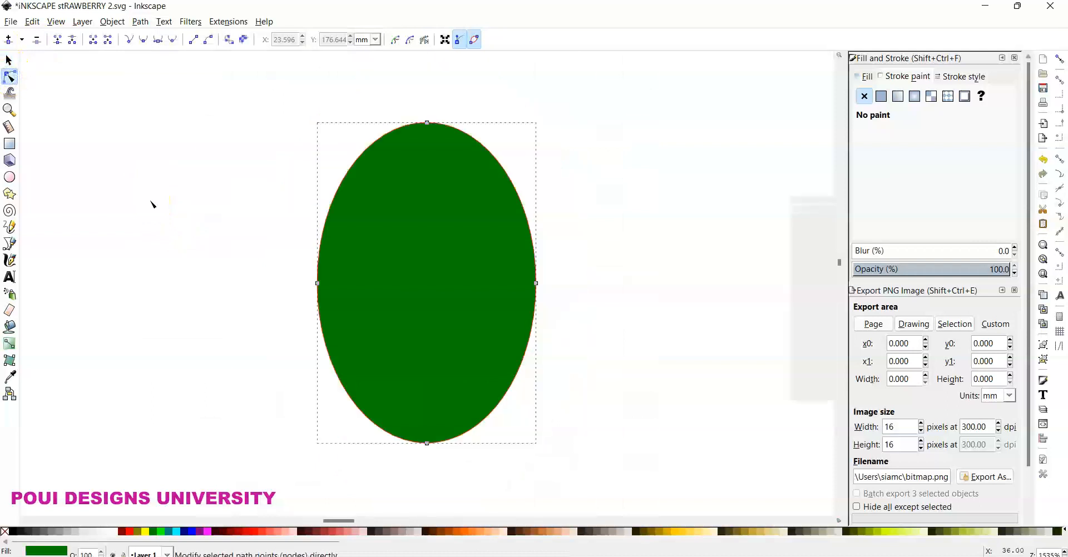
pyautogui.press('-')
pyautogui.press('-')
pyautogui.press('-')
pyautogui.press('-')
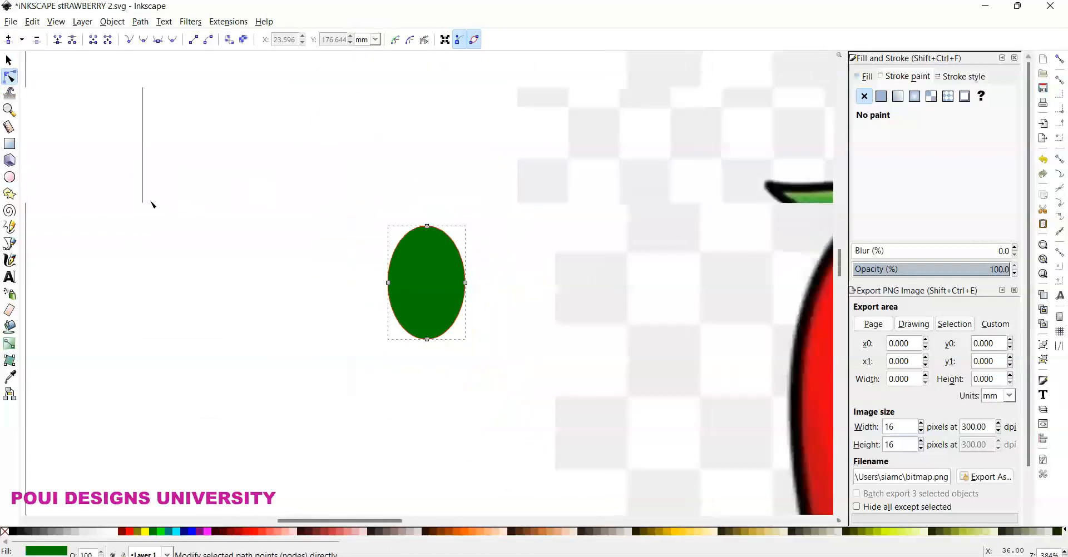
pyautogui.click(9, 59)
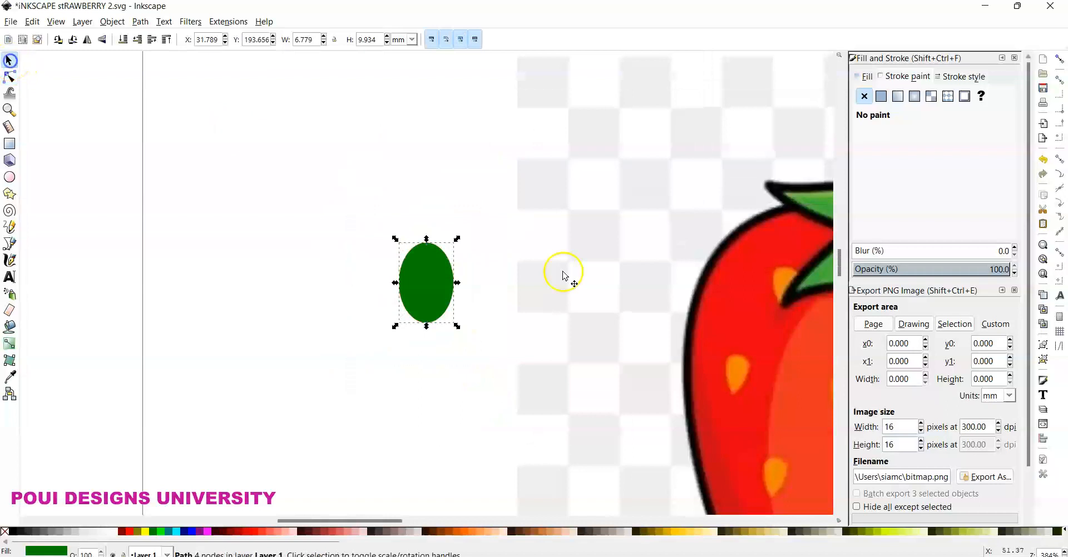
pyautogui.moveTo(792, 344); pyautogui.dragTo(576, 259)
pyautogui.moveTo(529, 283); pyautogui.dragTo(505, 268)
pyautogui.click(435, 286)
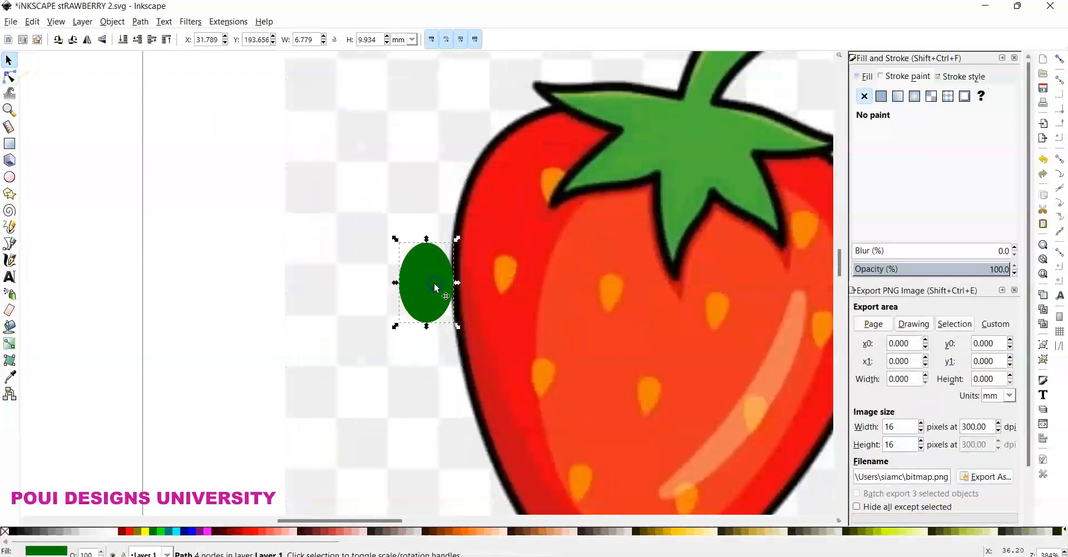
# Step: Reshape the ellipse into a seed by lowering its top node, stretching its bottom node downward and pulling both side nodes outward
pyautogui.press('3')
pyautogui.press('-')
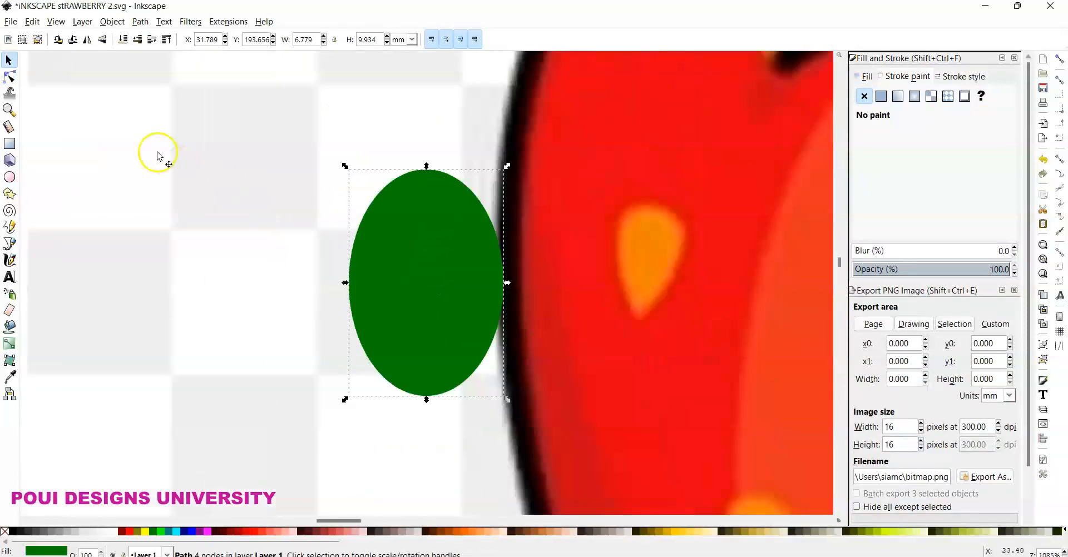
pyautogui.click(11, 78)
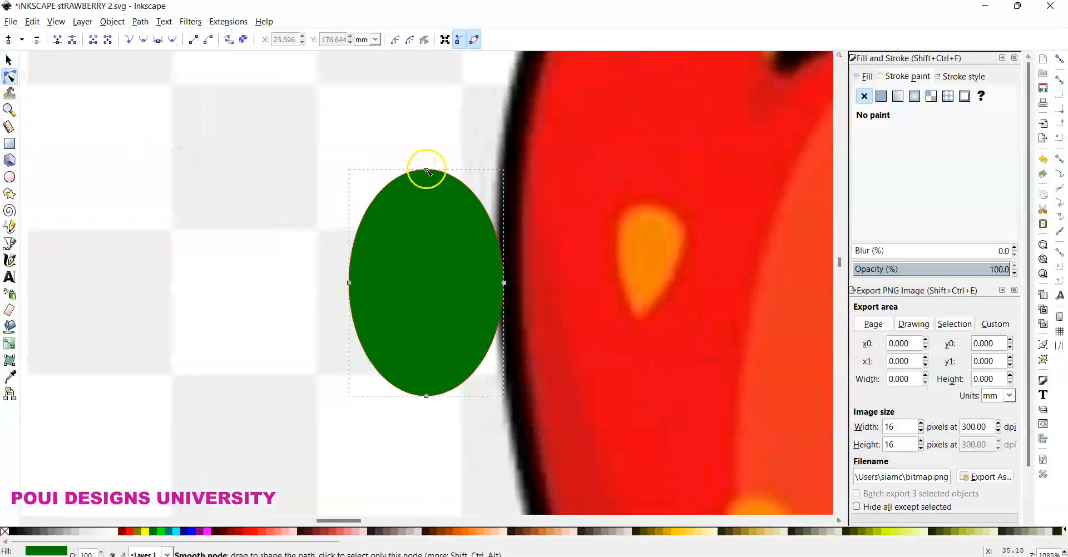
pyautogui.moveTo(426, 171); pyautogui.dragTo(427, 193)
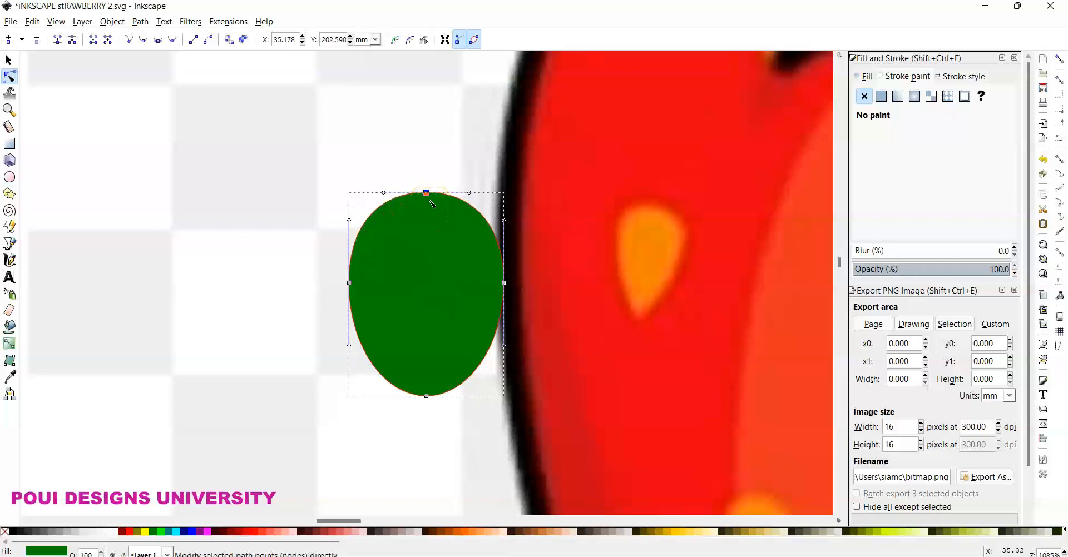
pyautogui.moveTo(428, 196); pyautogui.dragTo(427, 208)
pyautogui.click(447, 364)
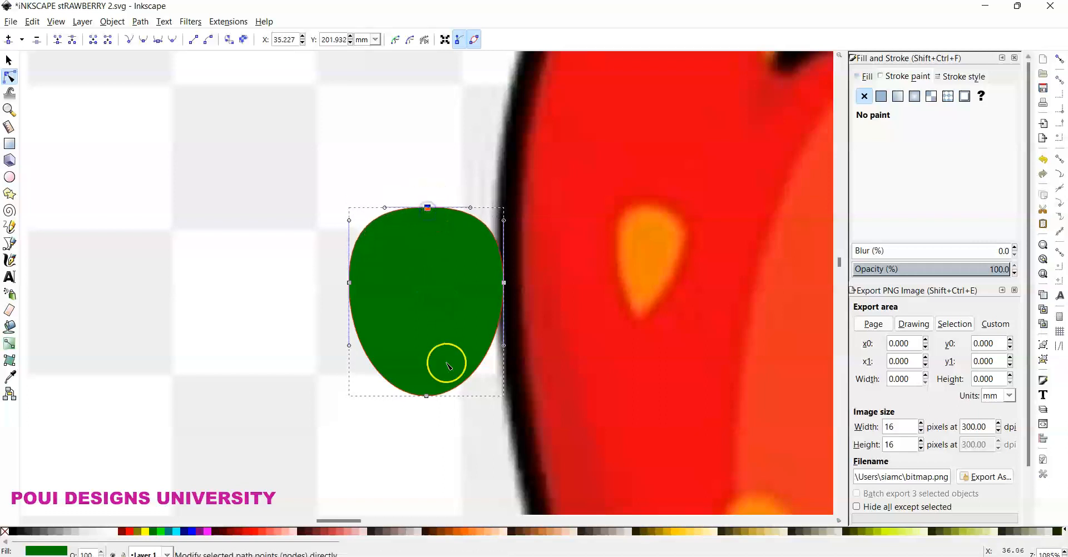
pyautogui.click(426, 396)
pyautogui.moveTo(426, 396); pyautogui.dragTo(429, 436)
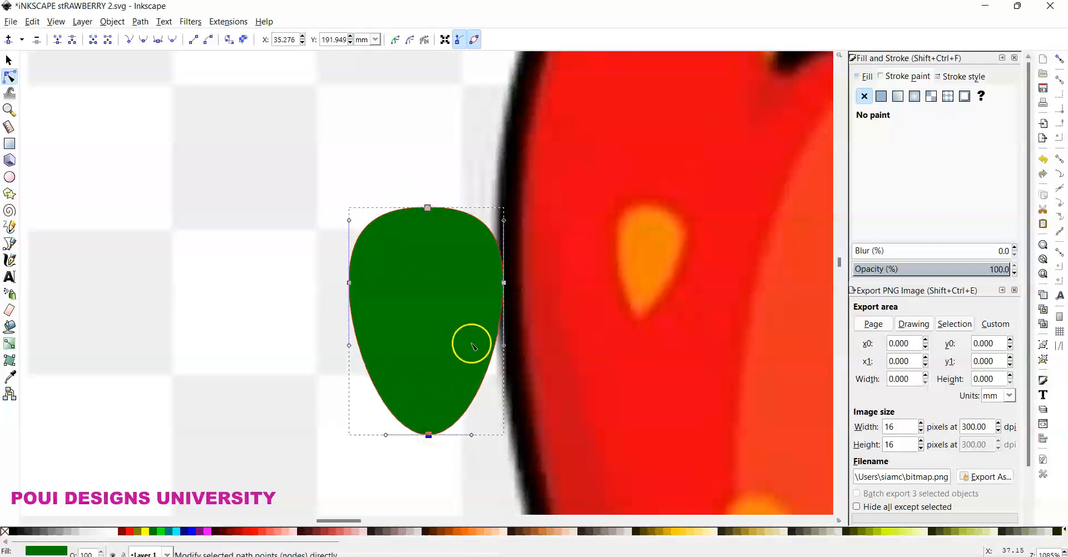
pyautogui.click(503, 283)
pyautogui.moveTo(503, 283); pyautogui.dragTo(517, 281)
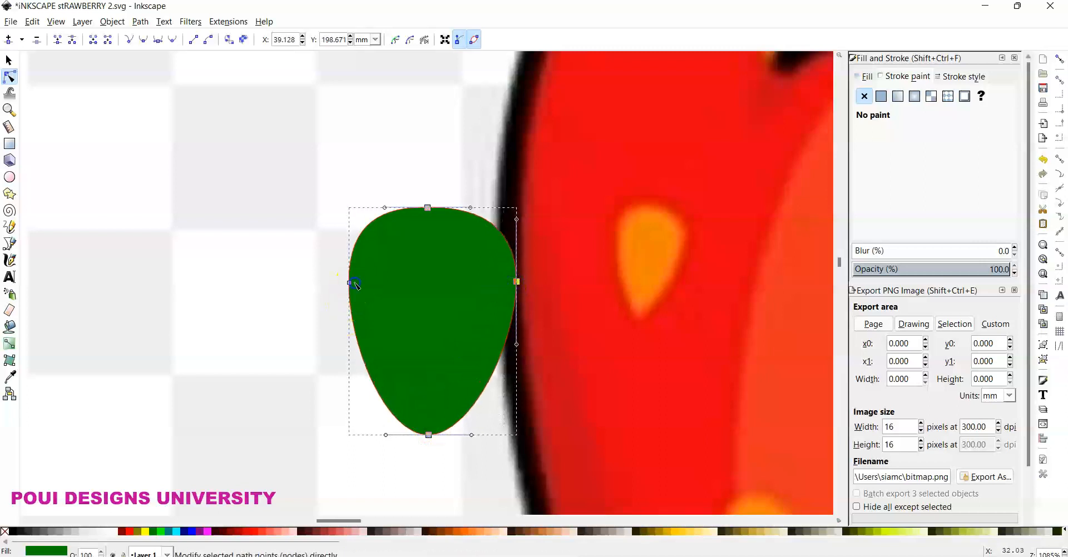
pyautogui.moveTo(349, 284); pyautogui.dragTo(332, 284)
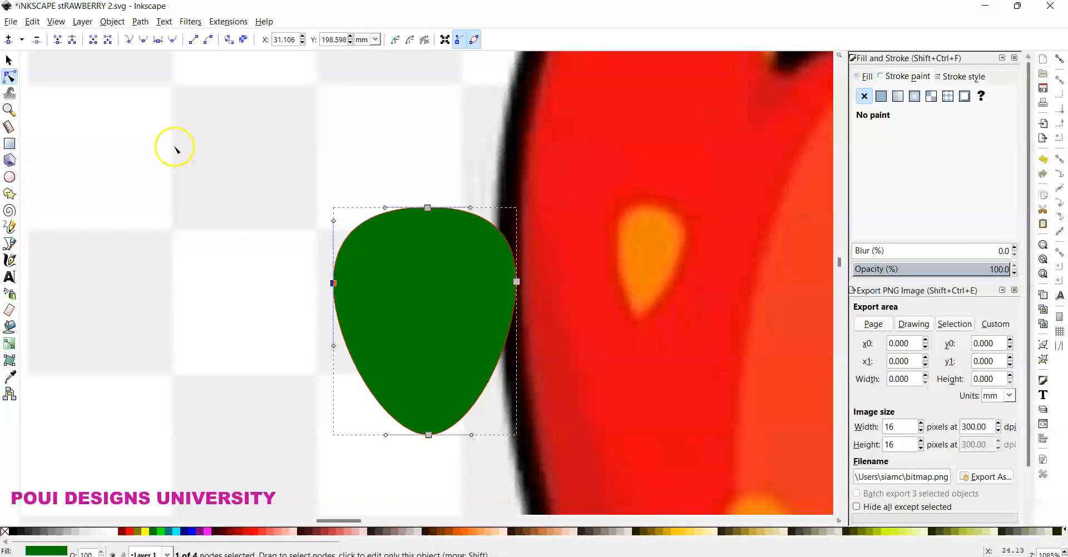
# Step: Scale the green seed down proportionally to about 3.5 by 4.3 mm and stretch its bottom node slightly downward
pyautogui.click(13, 62)
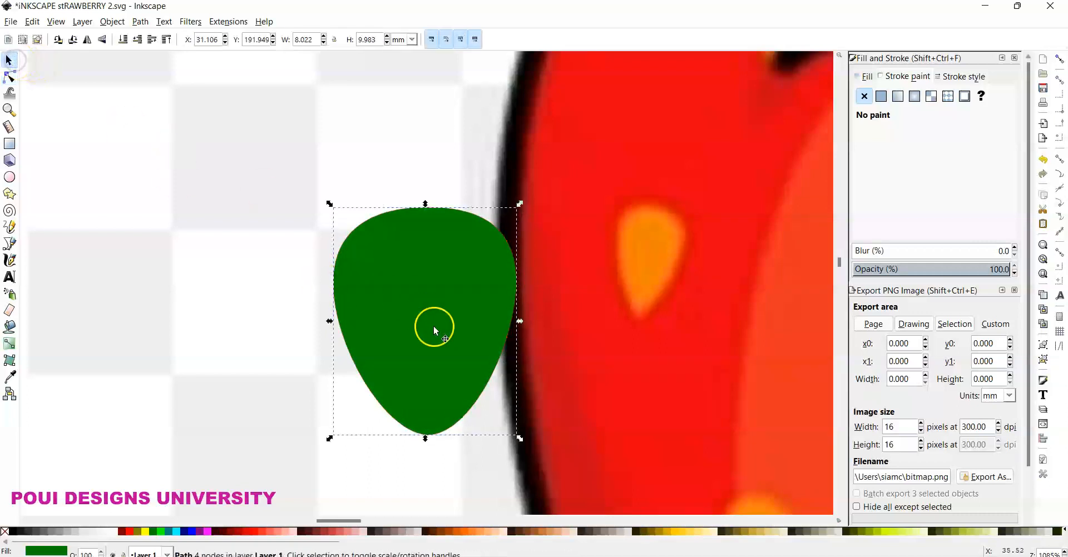
pyautogui.moveTo(520, 439); pyautogui.dragTo(416, 310)
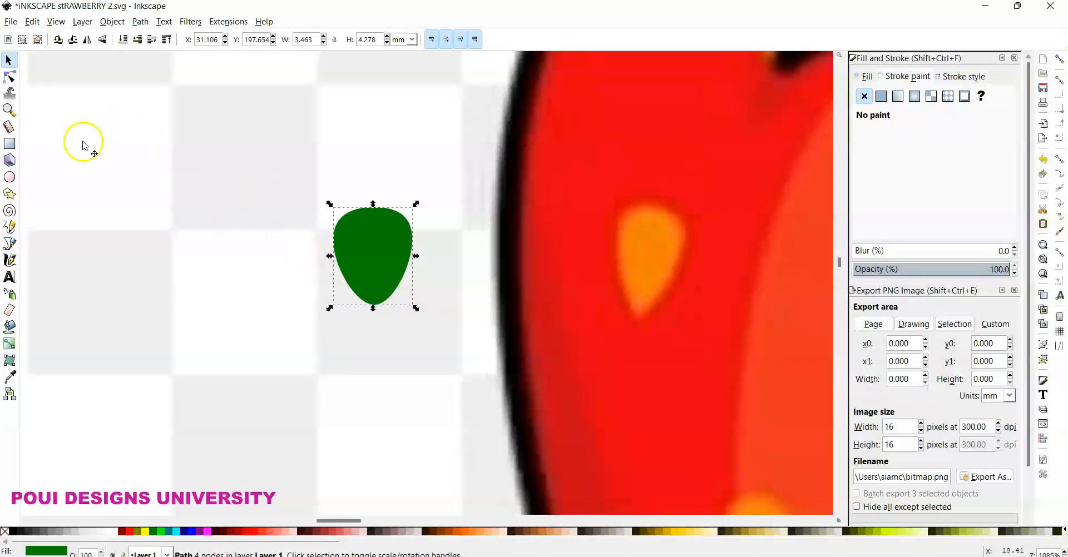
pyautogui.click(9, 76)
pyautogui.click(312, 240)
pyautogui.click(365, 291)
pyautogui.moveTo(375, 305); pyautogui.dragTo(377, 319)
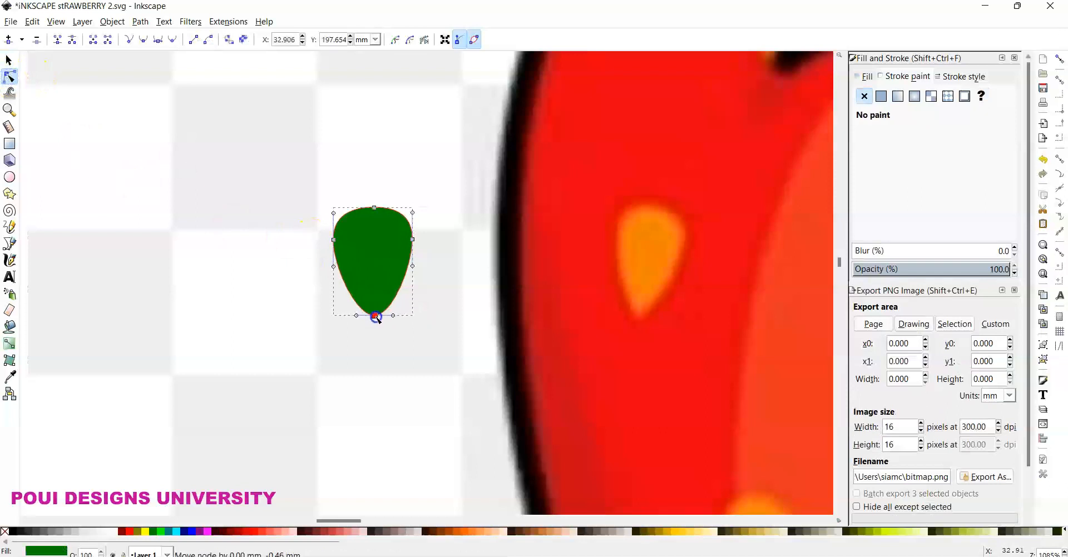
pyautogui.click(9, 60)
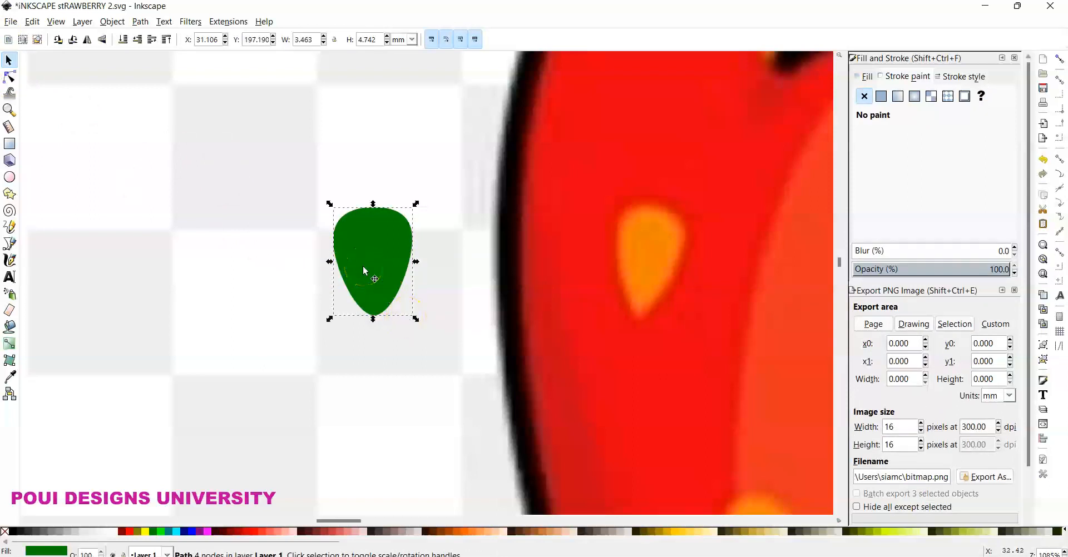
# Step: Move the green seed from beside the original image onto the red vector strawberry, under the leaf tips
pyautogui.keyDown('ctrl'); pyautogui.scroll(-5, 363, 266); pyautogui.keyUp('ctrl')
pyautogui.keyDown('ctrl'); pyautogui.scroll(-1, 365, 272); pyautogui.keyUp('ctrl')
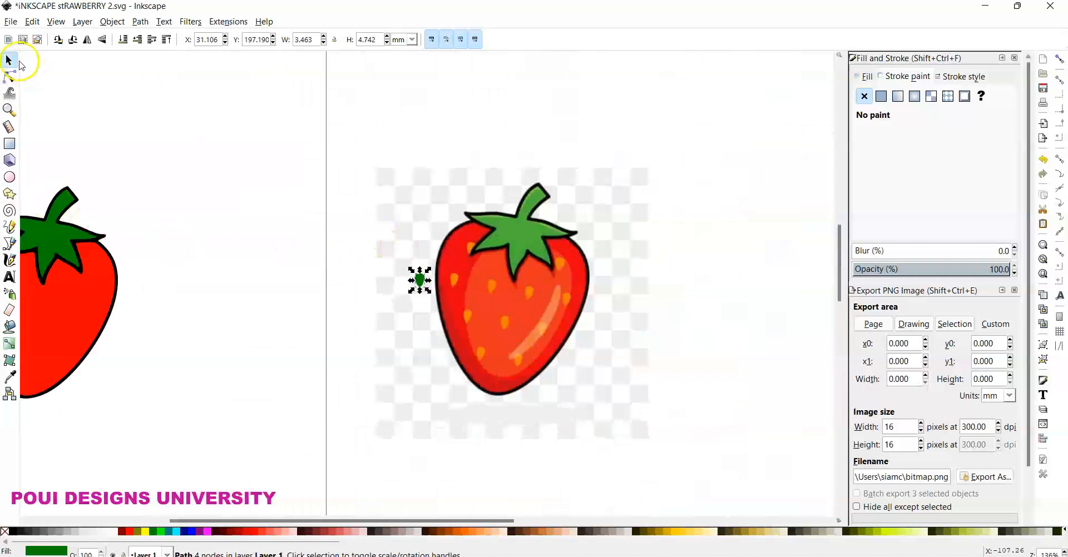
pyautogui.moveTo(421, 281); pyautogui.dragTo(76, 293)
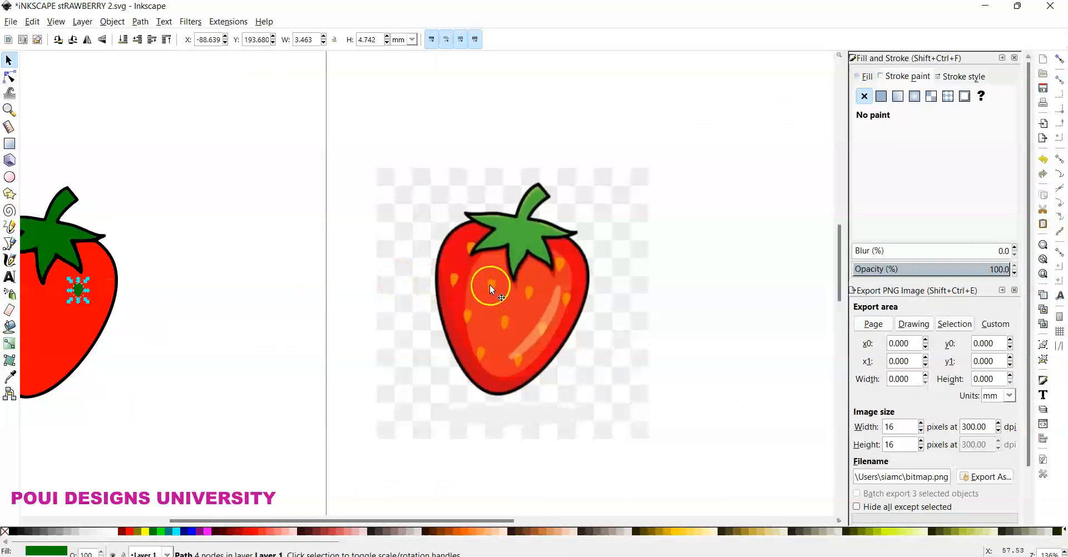
# Step: Fill the seed with the orange sampled from a seed in the original strawberry image and clear the selection
pyautogui.click(10, 380)
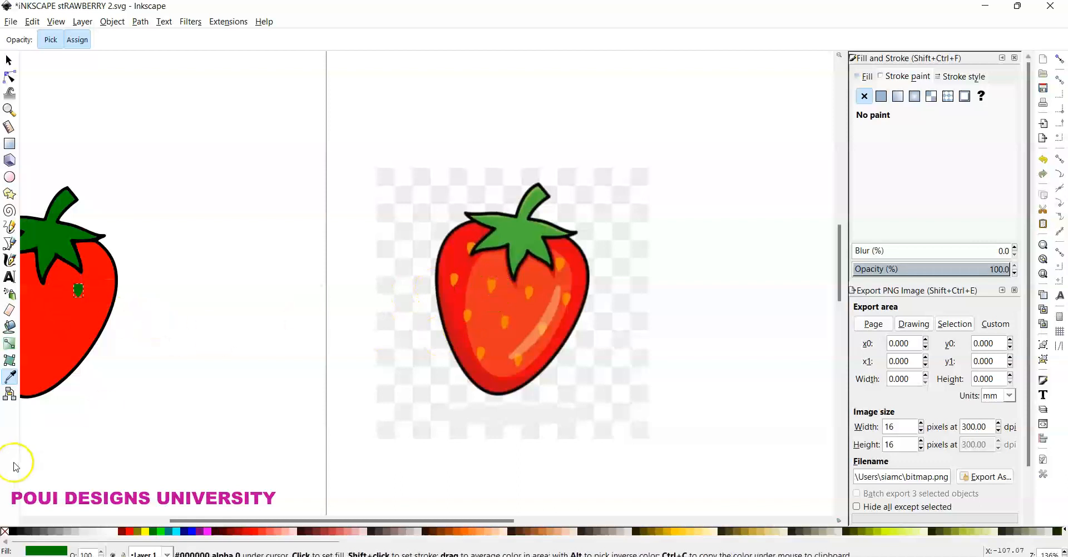
pyautogui.click(493, 286)
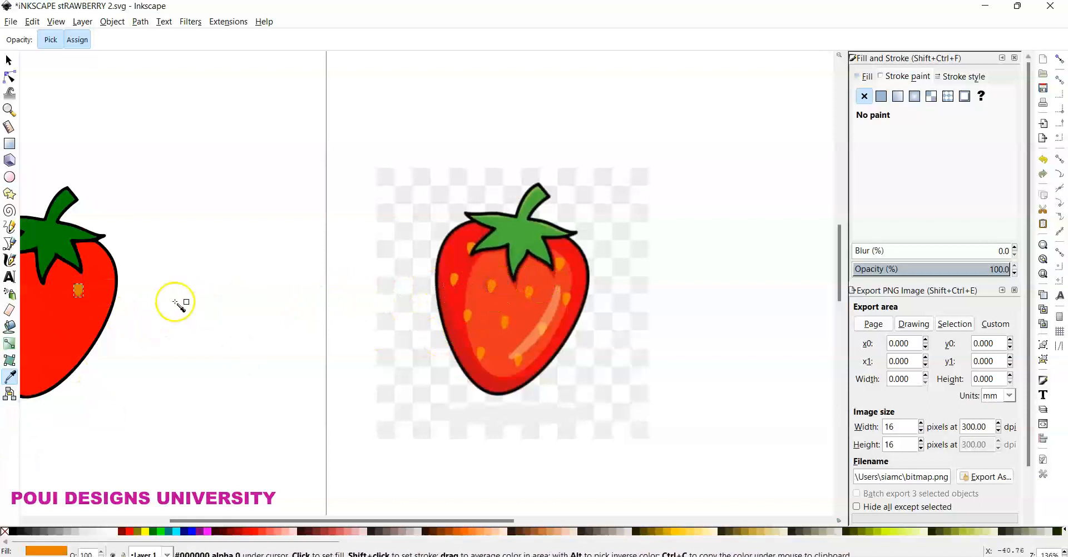
pyautogui.click(470, 316)
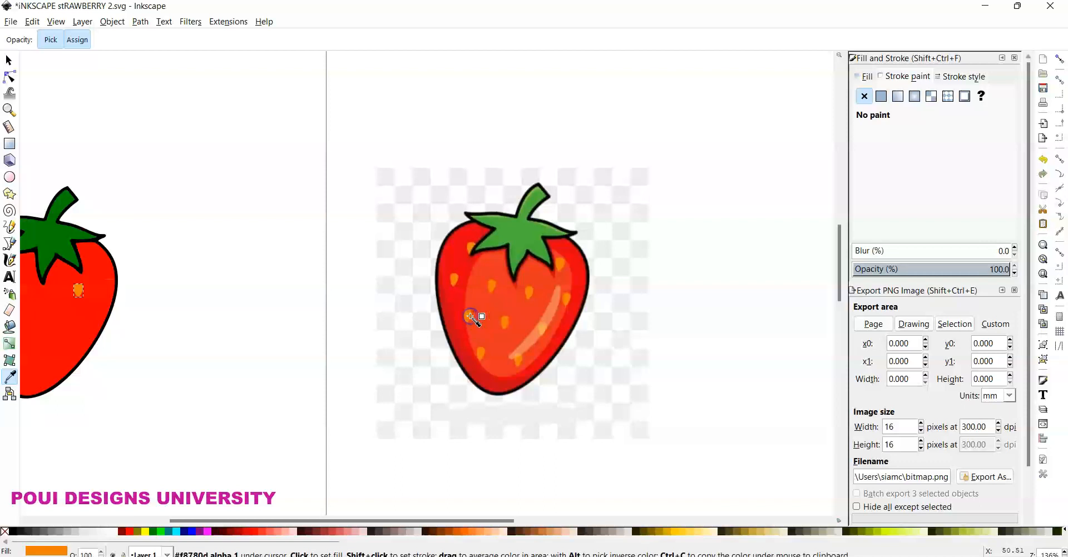
pyautogui.click(312, 294)
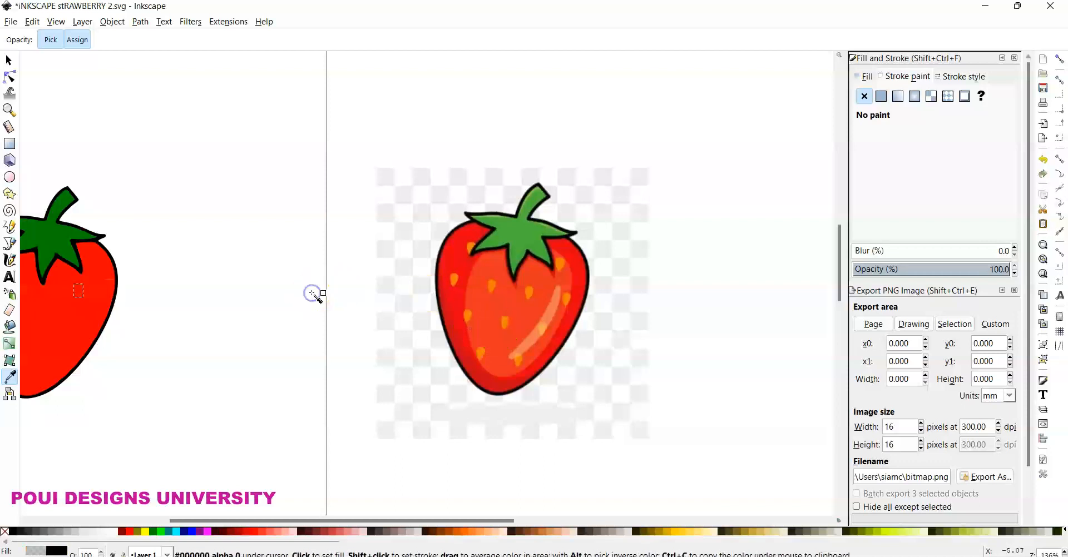
pyautogui.click(493, 285)
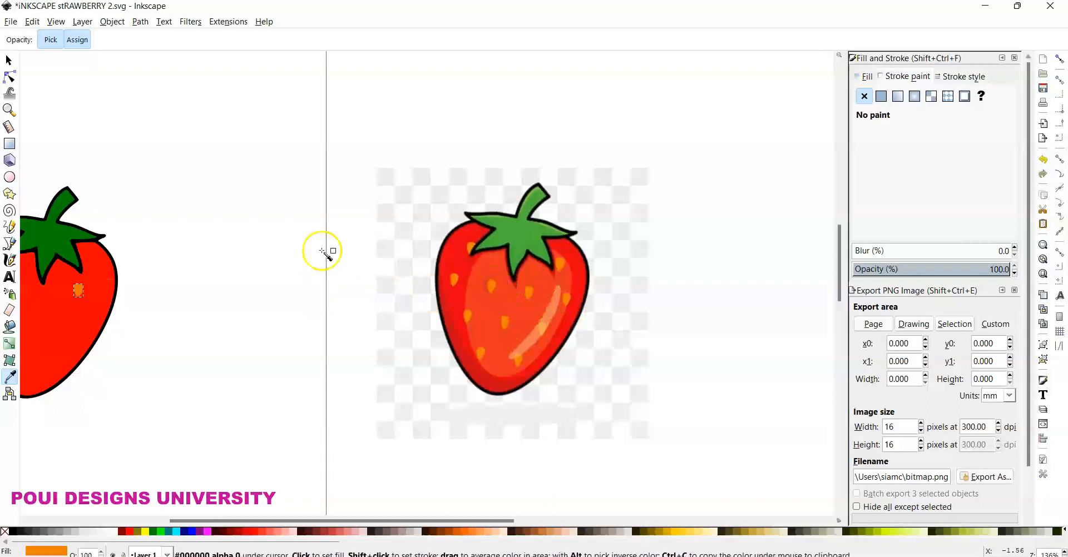
pyautogui.click(10, 60)
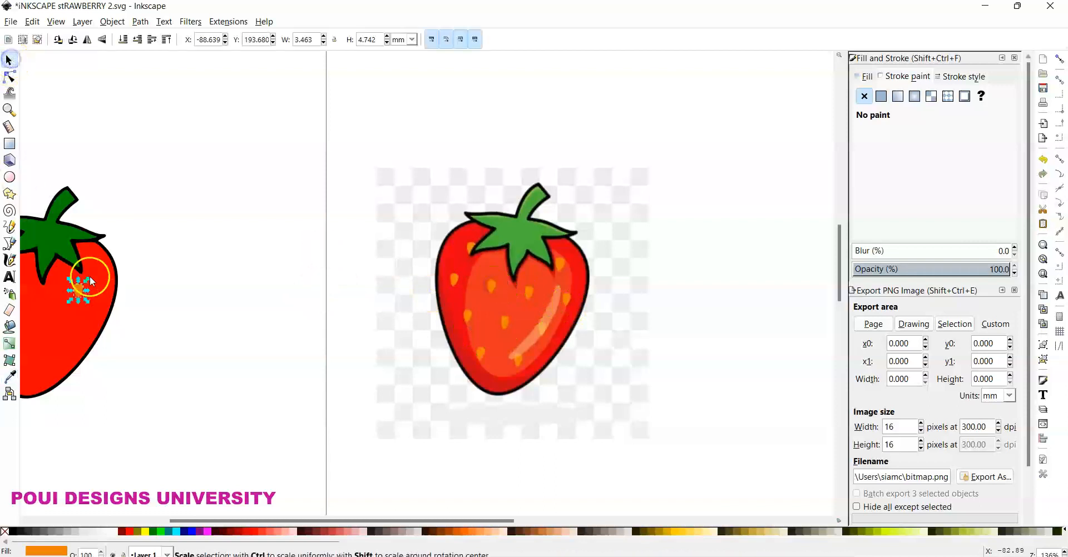
pyautogui.click(148, 310)
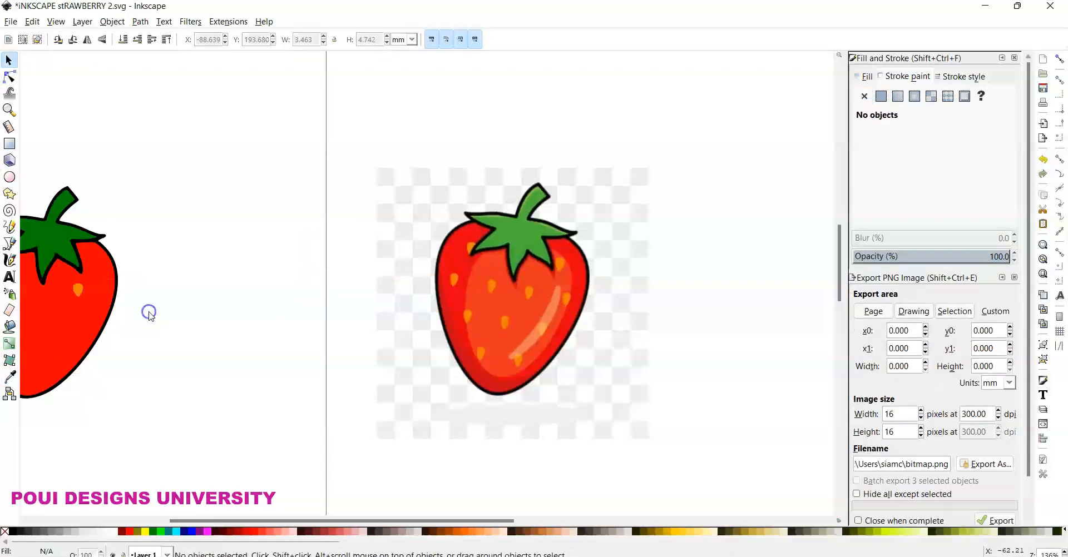
# Step: Recolor the seed with a lighter palette orange and move it to the upper right of the strawberry body
pyautogui.click(78, 292)
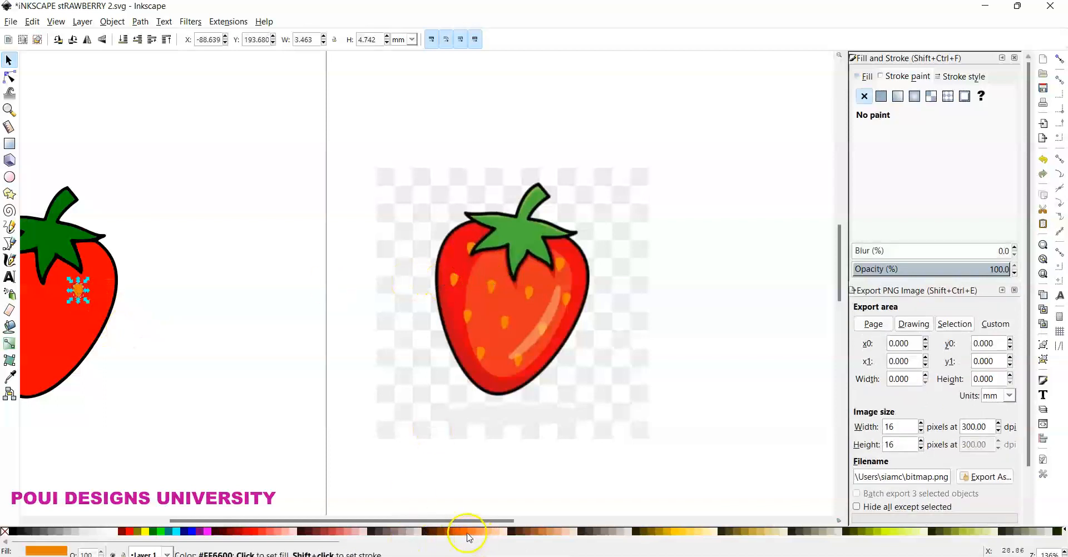
pyautogui.click(218, 414)
pyautogui.click(78, 362)
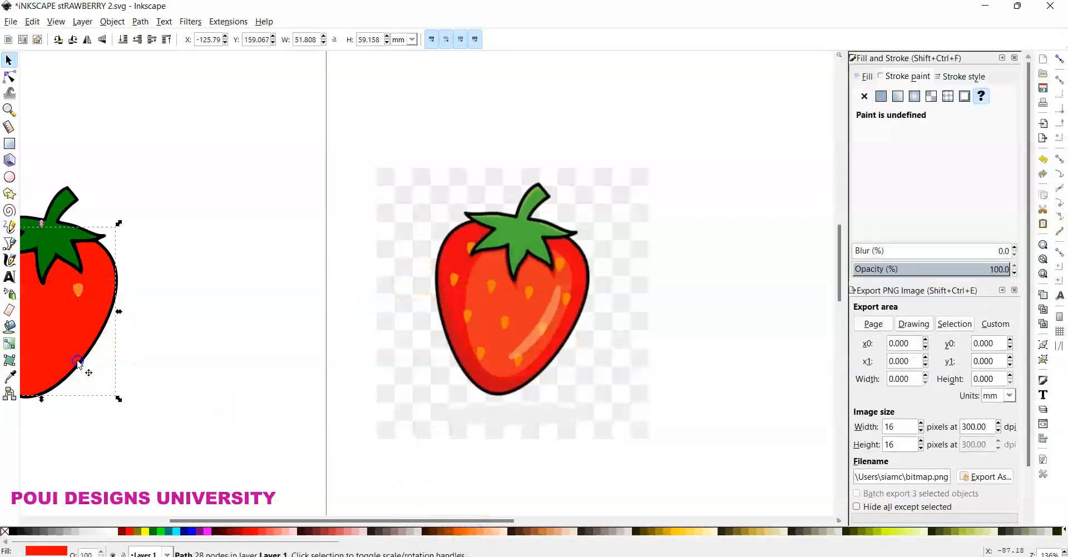
pyautogui.press('3')
pyautogui.press('-')
pyautogui.press('-')
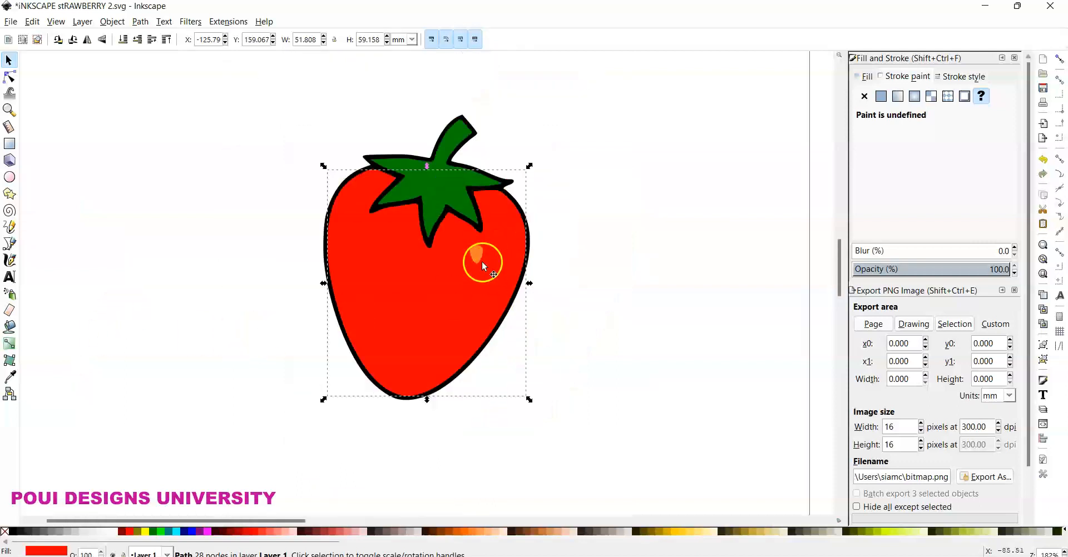
pyautogui.moveTo(475, 253); pyautogui.dragTo(499, 227)
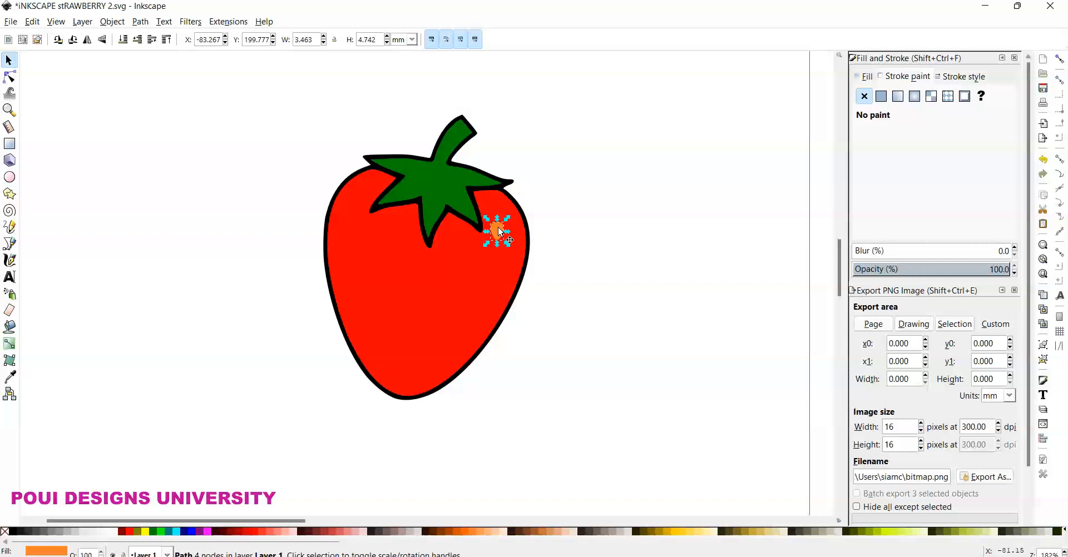
# Step: Nudge the orange seed slightly toward the body's right edge and look up the Duplicate command
pyautogui.hotkey('shift', 'd')
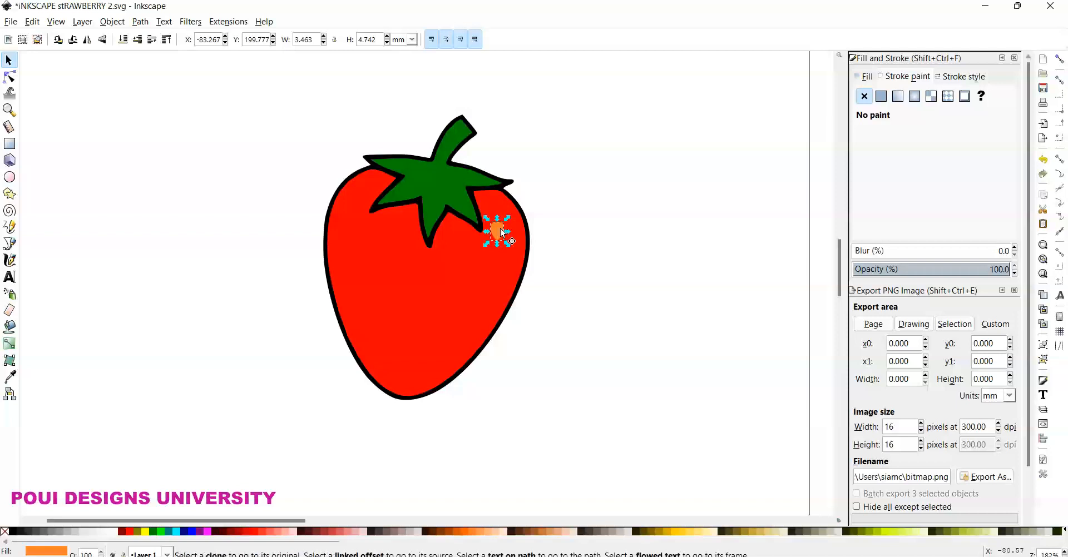
pyautogui.moveTo(499, 228)
pyautogui.mouseDown()
pyautogui.moveTo(549, 234)
pyautogui.moveTo(498, 235)
pyautogui.mouseUp()
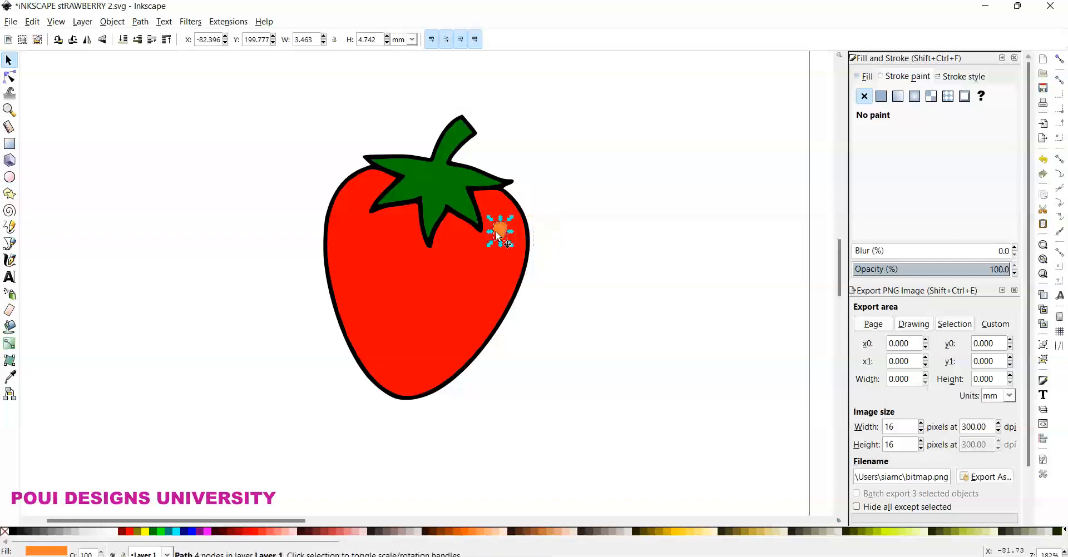
pyautogui.press('ctrl')
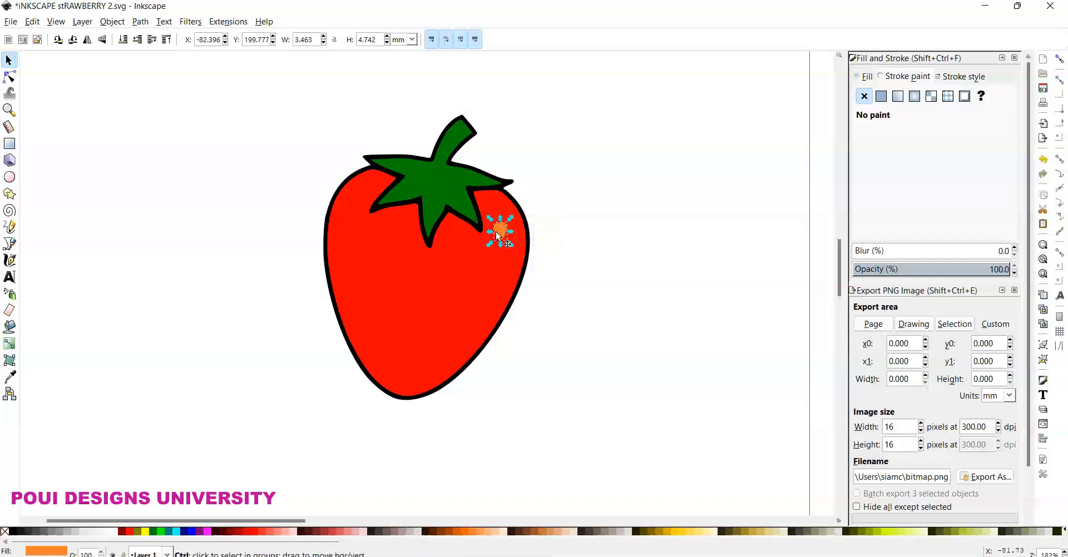
pyautogui.rightClick(496, 233)
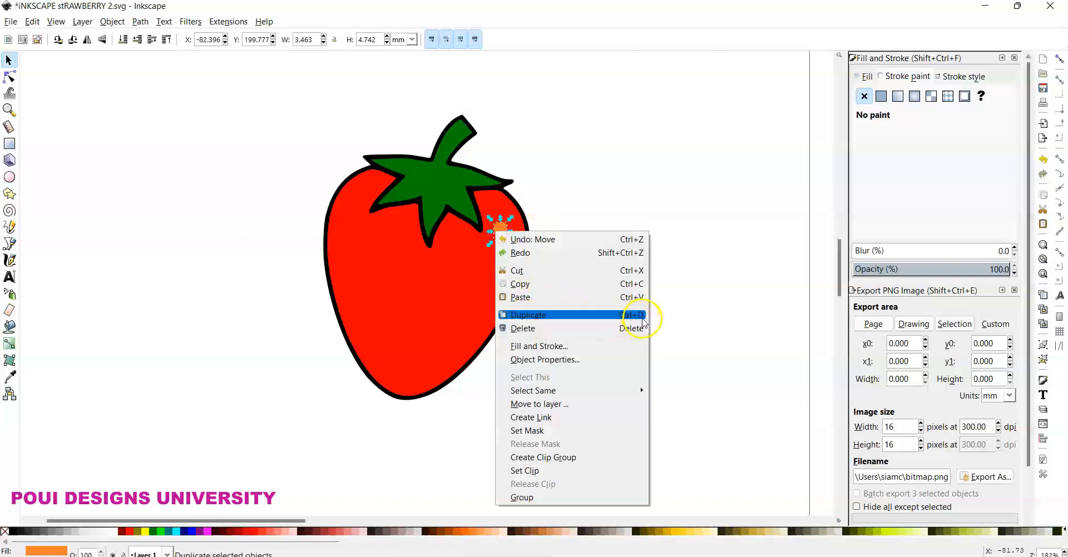
pyautogui.click(283, 355)
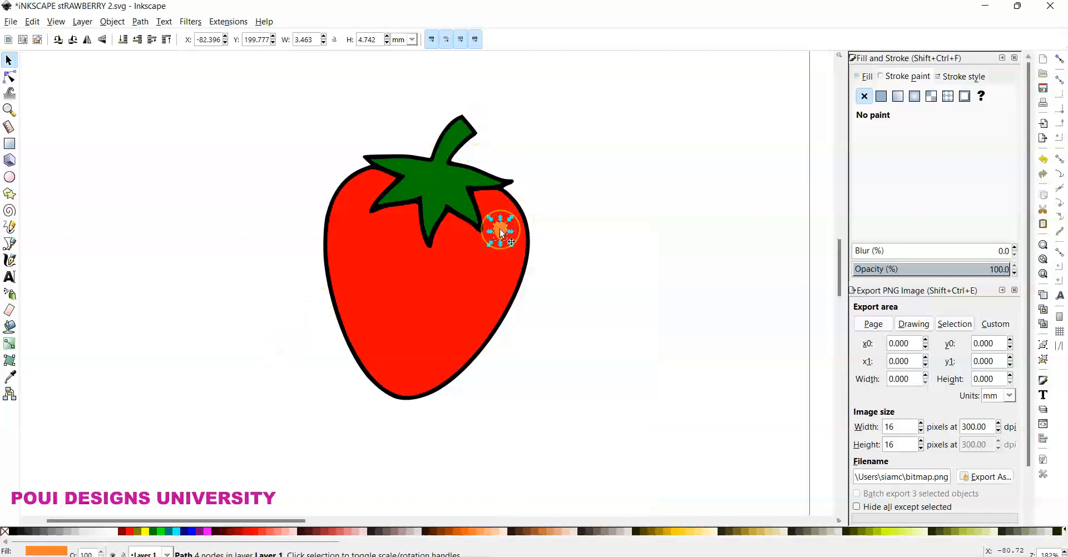
# Step: Duplicate the seed and place three copies on the body's upper left, left edge and just below the leaves
pyautogui.press('ctrl')
pyautogui.moveTo(499, 229); pyautogui.dragTo(379, 233)
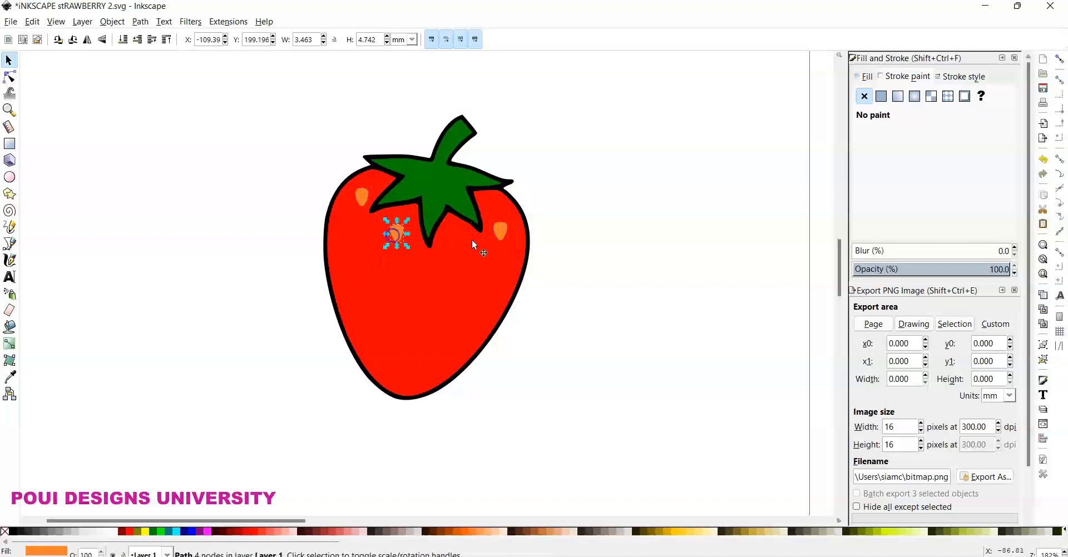
pyautogui.click(504, 222)
pyautogui.click(499, 232)
pyautogui.moveTo(499, 231)
pyautogui.mouseDown()
pyautogui.moveTo(346, 257)
pyautogui.moveTo(346, 247)
pyautogui.mouseUp()
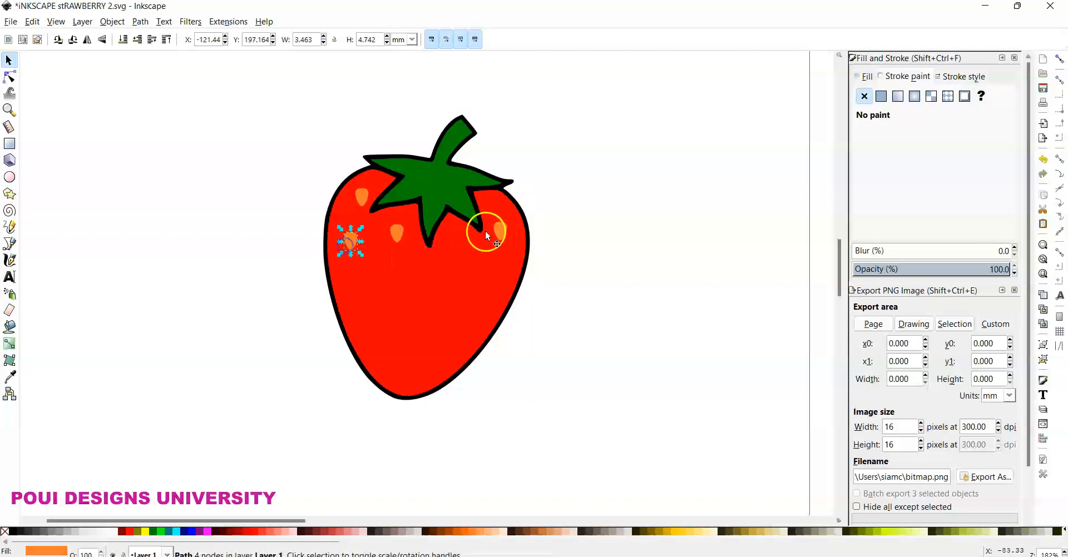
# Step: Place more seed copies across the middle of the body and move the upper-right seed down into that row
pyautogui.moveTo(499, 231); pyautogui.dragTo(374, 271)
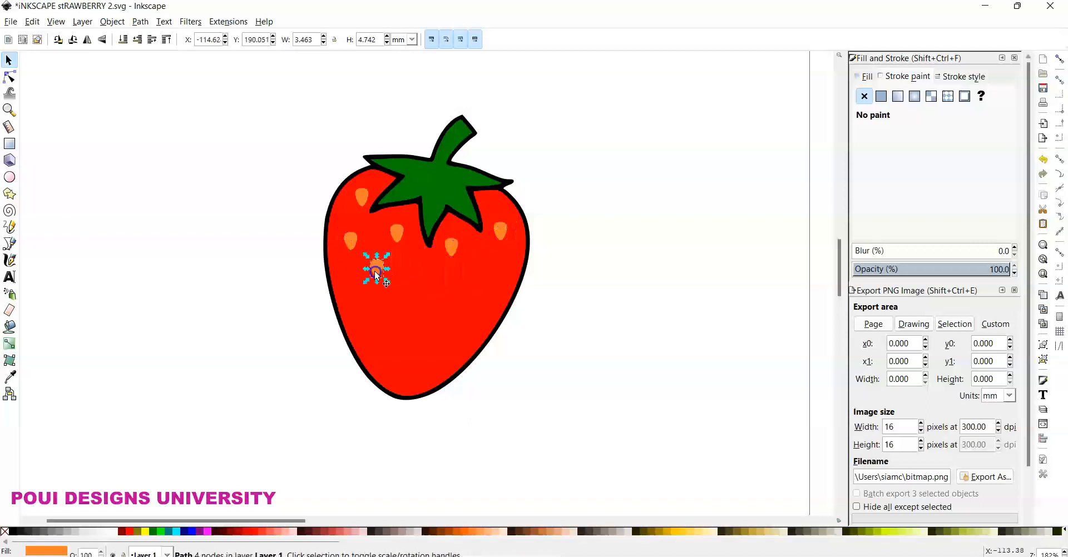
pyautogui.moveTo(499, 228); pyautogui.dragTo(420, 275)
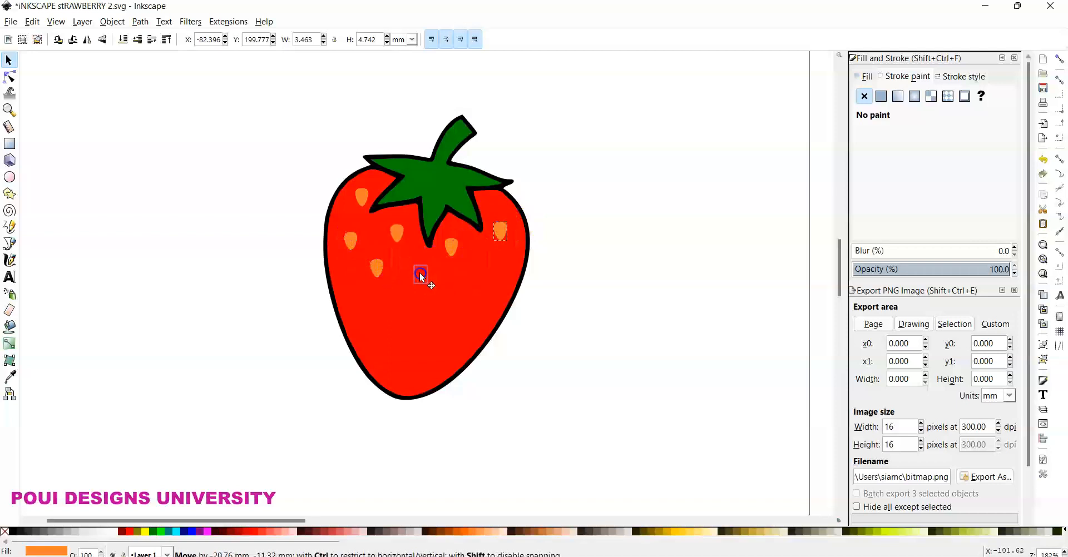
pyautogui.moveTo(502, 232); pyautogui.dragTo(475, 275)
pyautogui.click(484, 268)
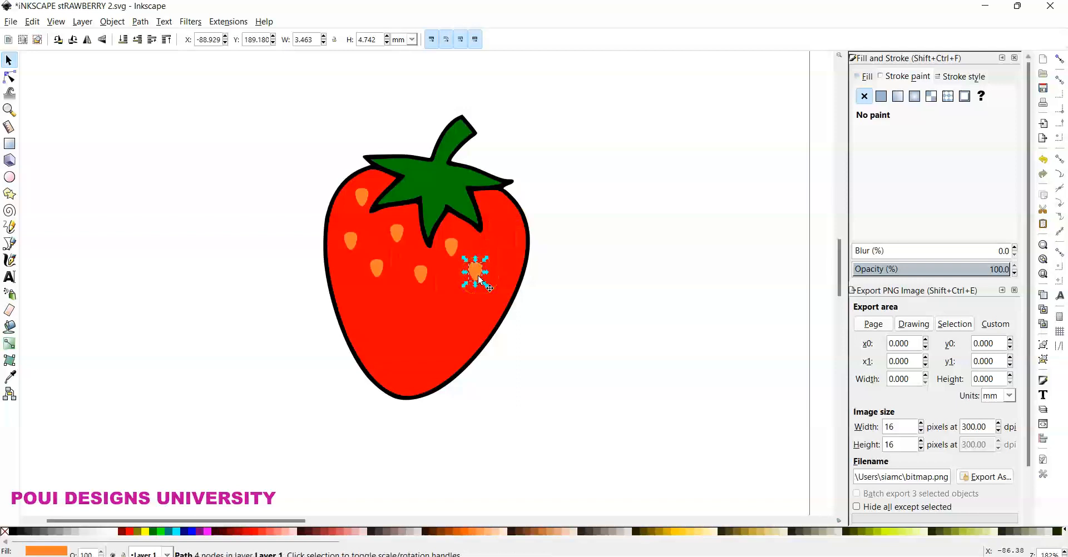
# Step: Duplicate the seed at the middle right to place copies along the upper right edge and down the lower body to its tip
pyautogui.press('ctrl')
pyautogui.moveTo(474, 276); pyautogui.dragTo(506, 219)
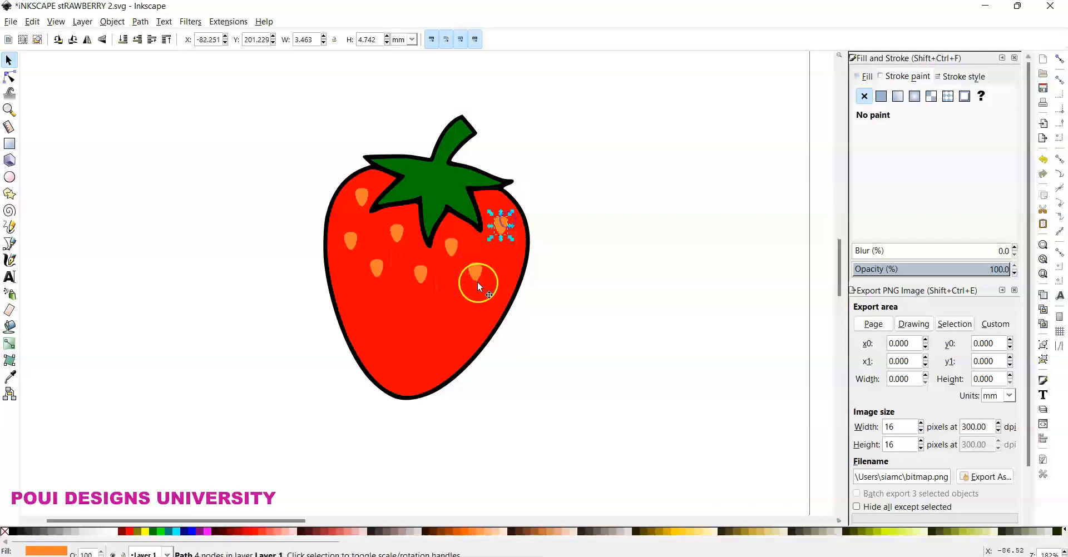
pyautogui.moveTo(479, 268); pyautogui.dragTo(380, 321)
pyautogui.press('space')
pyautogui.moveTo(475, 275); pyautogui.dragTo(444, 344)
pyautogui.moveTo(474, 274); pyautogui.dragTo(401, 364)
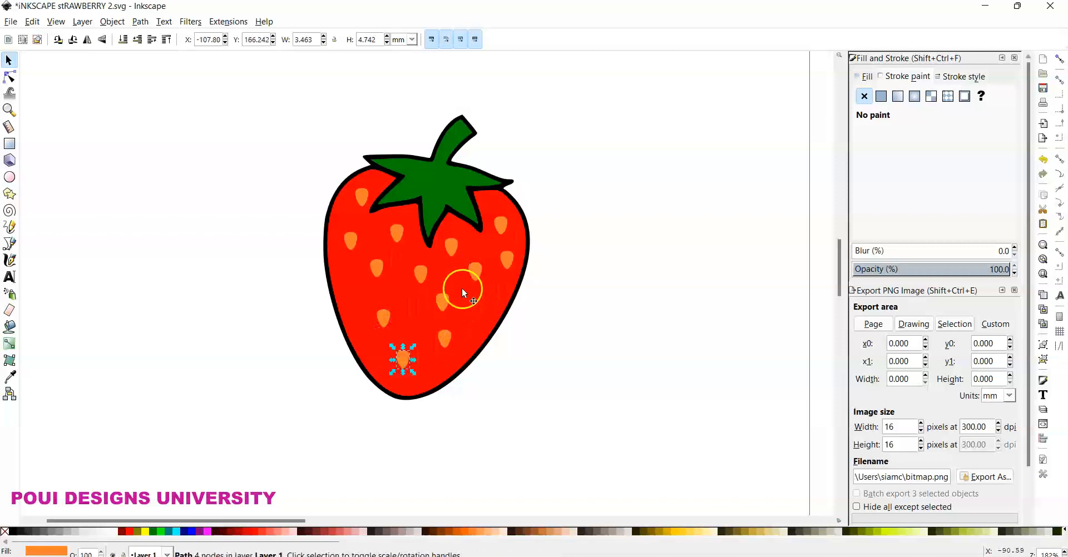
pyautogui.moveTo(463, 272); pyautogui.dragTo(356, 315)
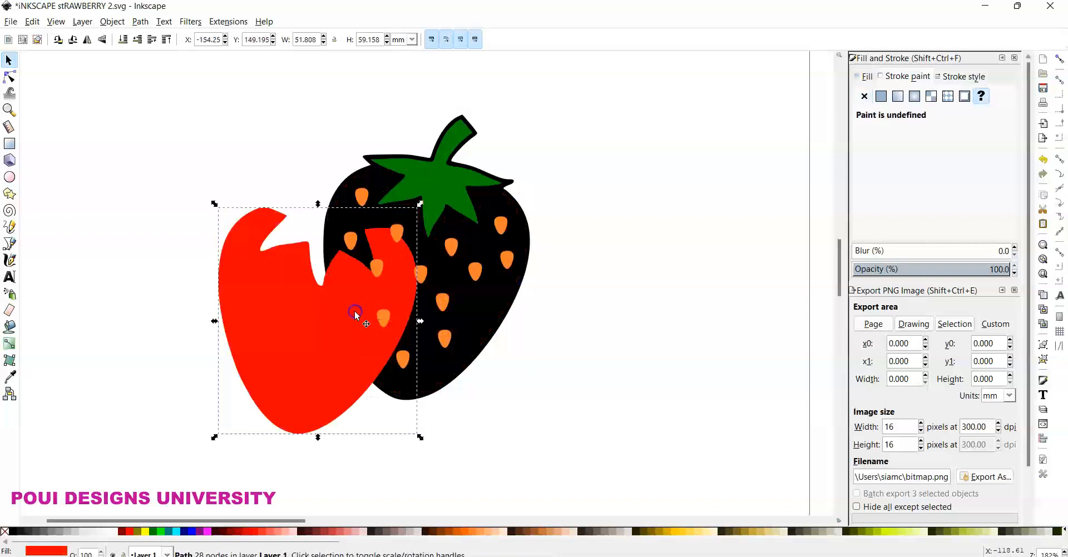
pyautogui.hotkey('ctrl', 'z')
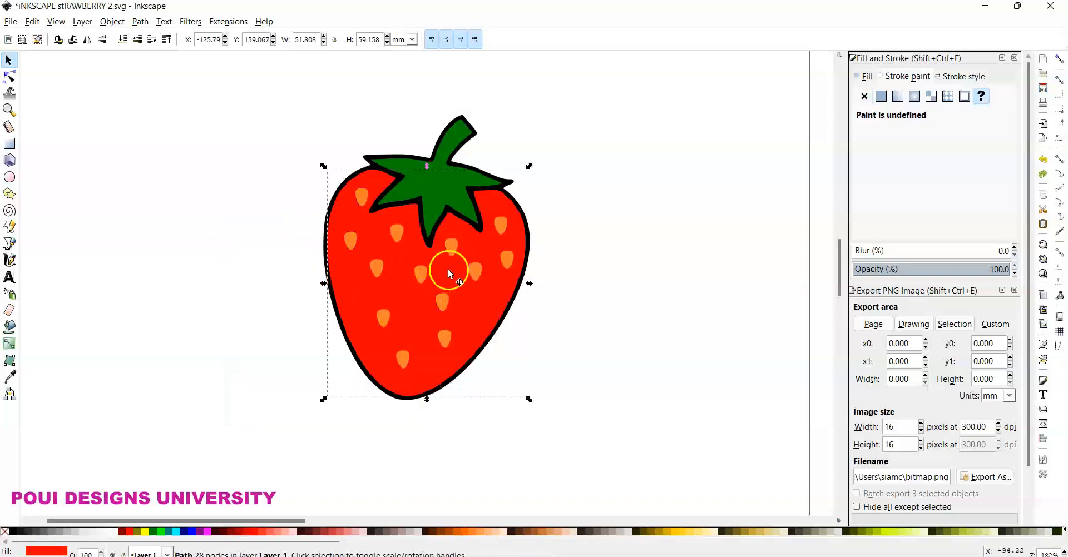
# Step: Fill the remaining gaps with seed copies at the lower right, left edge and lower centre, and clear the selection
pyautogui.moveTo(475, 271); pyautogui.dragTo(469, 318)
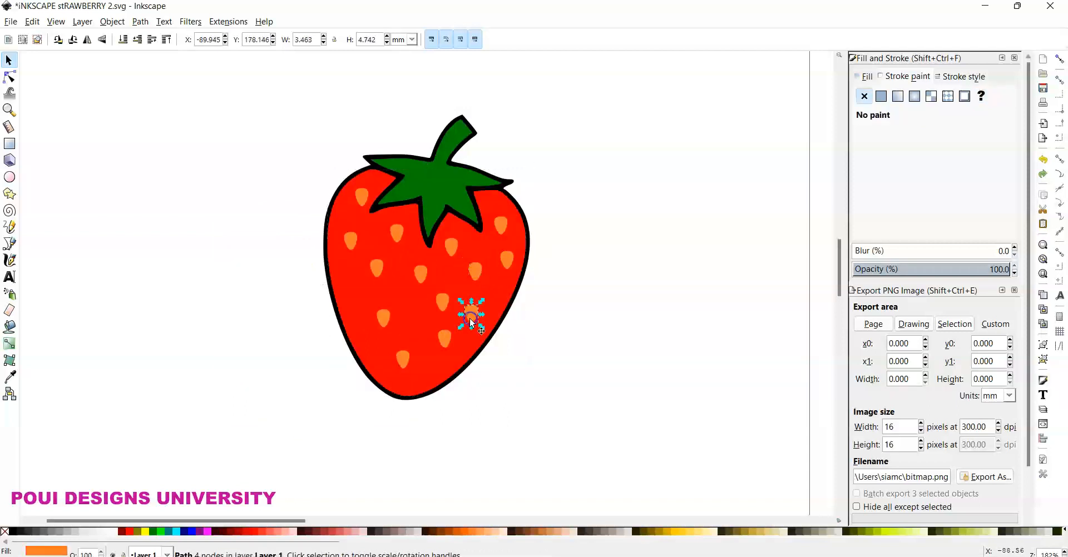
pyautogui.moveTo(475, 268); pyautogui.dragTo(350, 295)
pyautogui.moveTo(476, 269); pyautogui.dragTo(411, 317)
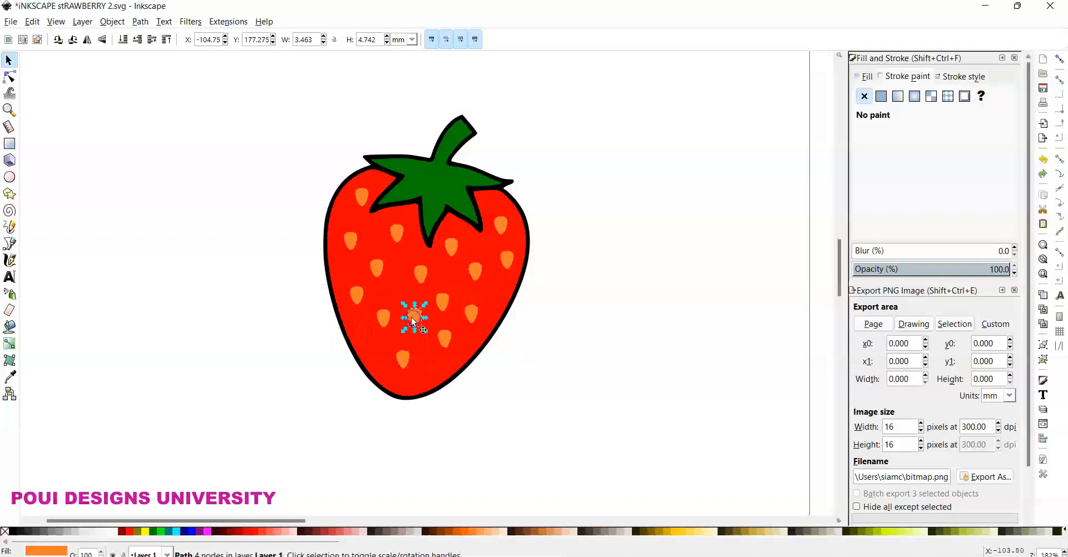
pyautogui.moveTo(476, 272); pyautogui.dragTo(432, 362)
pyautogui.hotkey('ctrl', 'z')
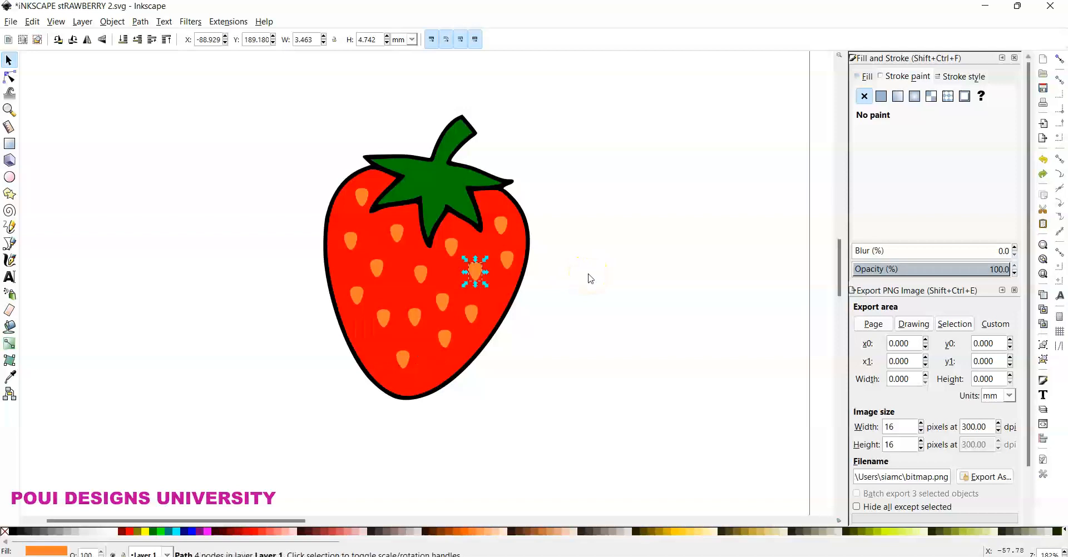
pyautogui.click(601, 240)
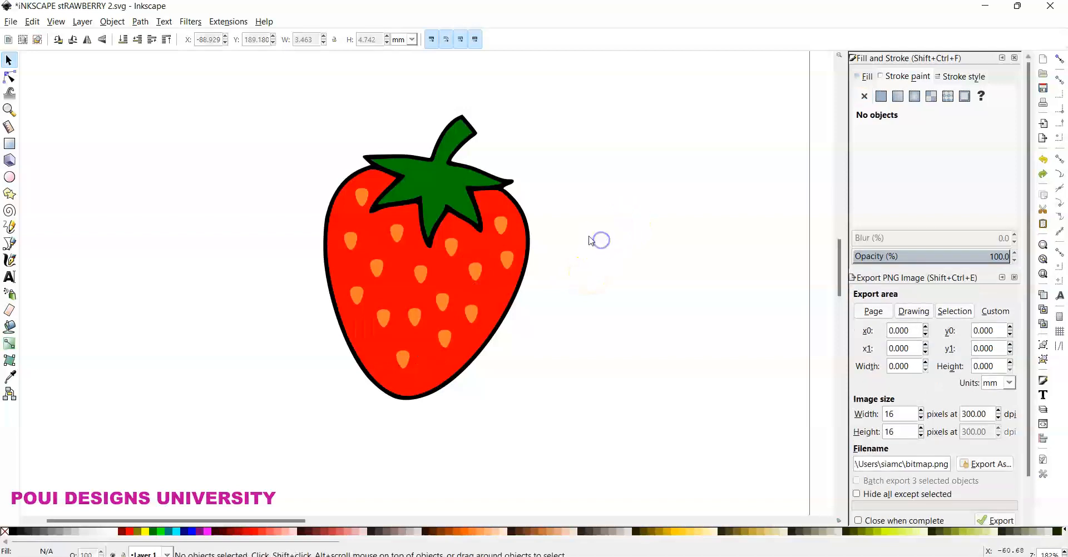
# Step: Nudge the seeds on the lower half of the body apart to even out their spacing
pyautogui.moveTo(556, 182); pyautogui.dragTo(311, 379)
pyautogui.click(458, 338)
pyautogui.click(512, 333)
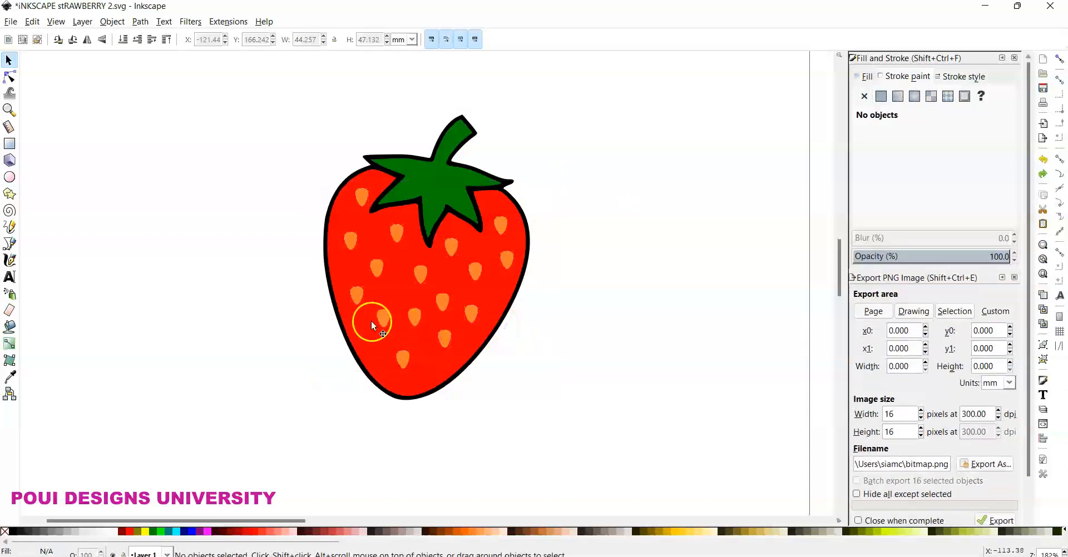
pyautogui.moveTo(355, 298); pyautogui.dragTo(382, 305)
pyautogui.moveTo(400, 357); pyautogui.dragTo(445, 352)
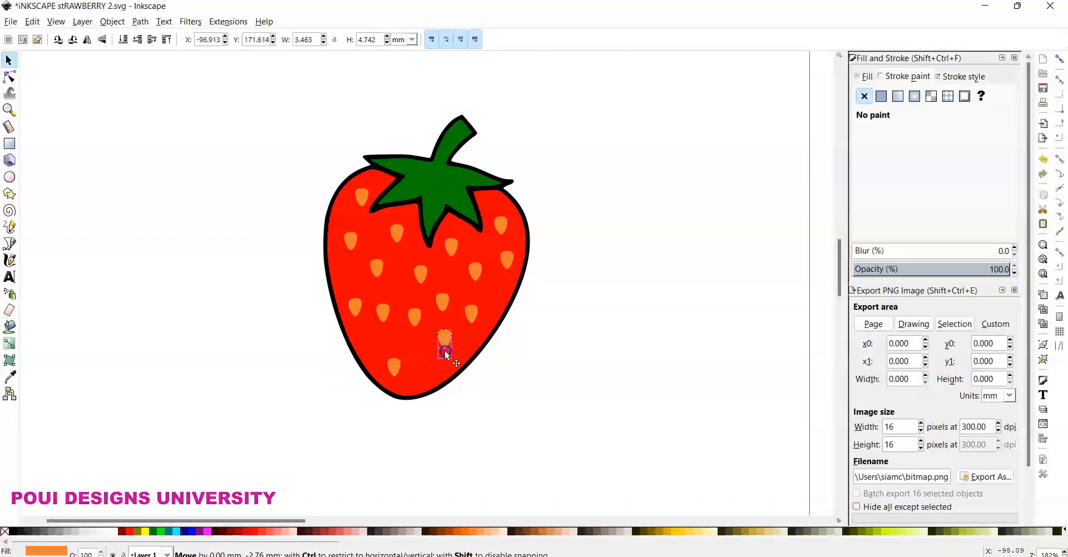
pyautogui.moveTo(440, 298); pyautogui.dragTo(450, 295)
# Step: Combine all the seeds into a single path, fill it with golden yellow and clear the selection
pyautogui.moveTo(551, 172); pyautogui.dragTo(325, 393)
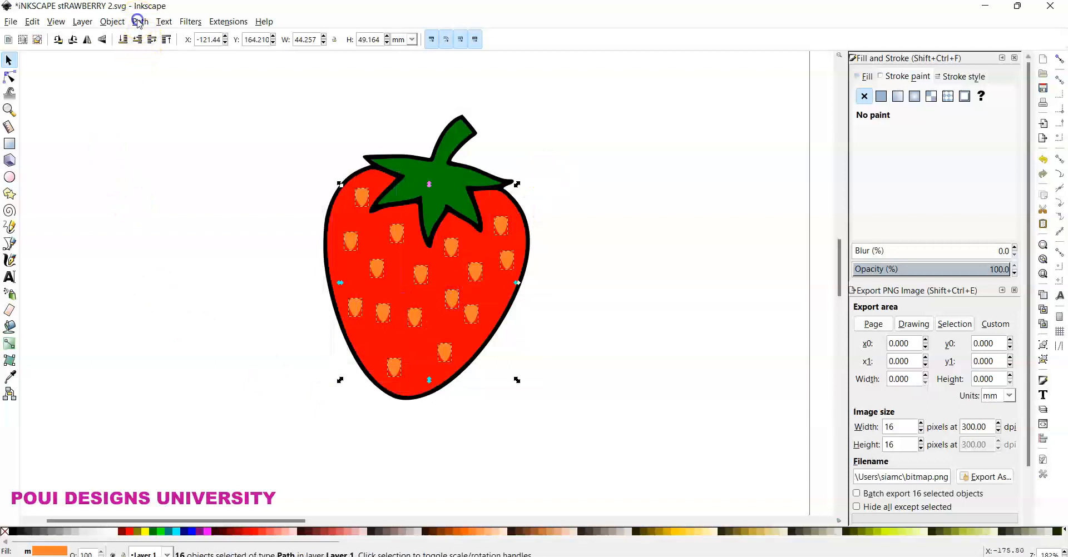
pyautogui.click(140, 21)
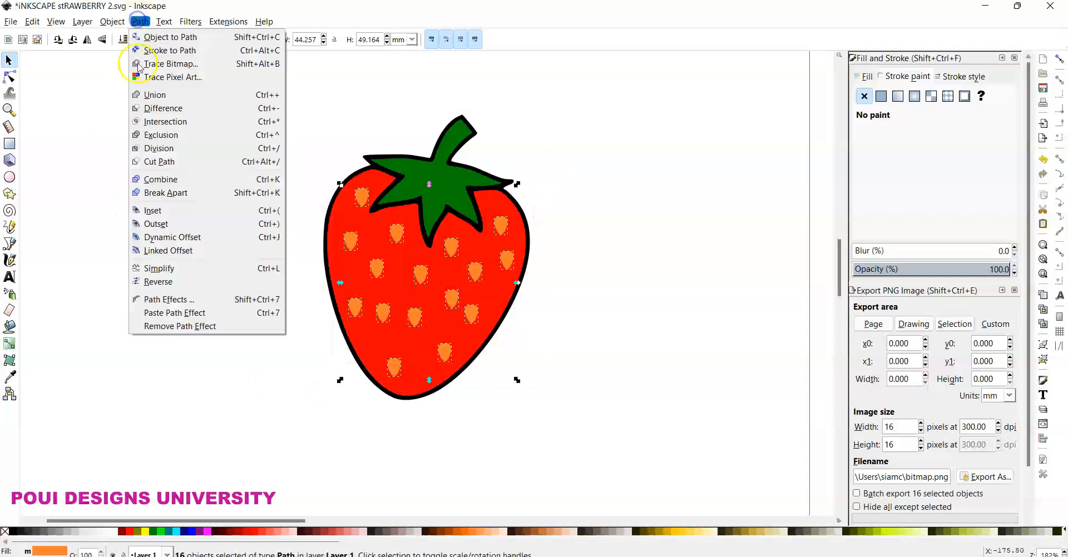
pyautogui.click(159, 178)
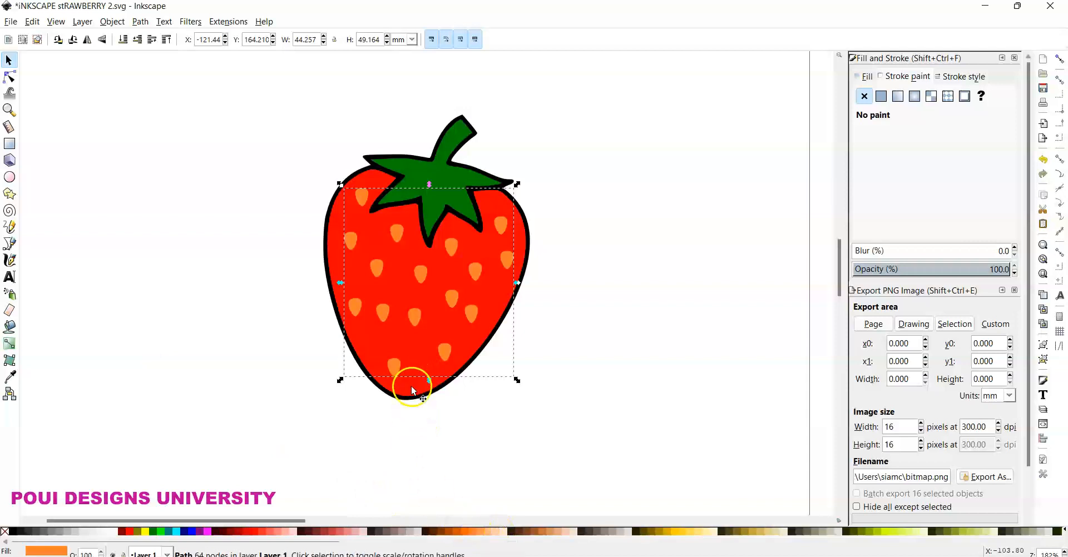
pyautogui.click(674, 533)
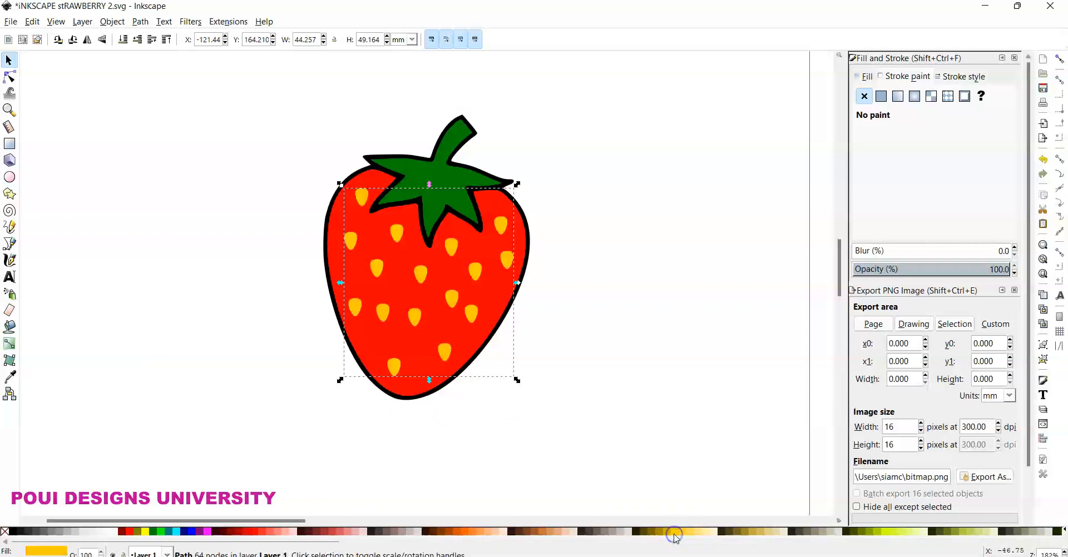
pyautogui.click(596, 433)
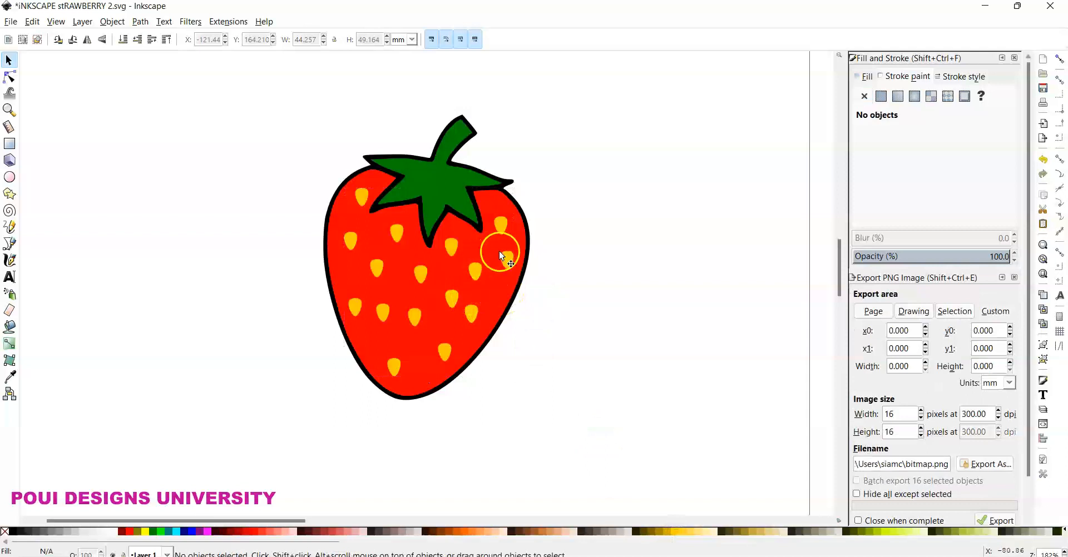
# Step: Pull the seeds, red body and green leaves off the black silhouette, and undo the three moves
pyautogui.moveTo(509, 263); pyautogui.dragTo(746, 275)
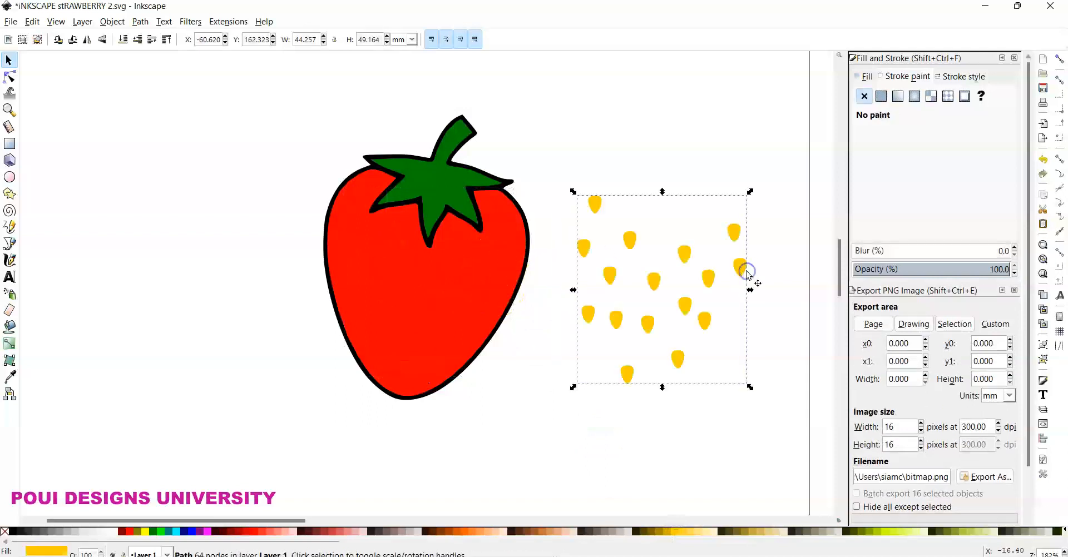
pyautogui.moveTo(486, 279); pyautogui.dragTo(248, 282)
pyautogui.moveTo(429, 172); pyautogui.dragTo(253, 122)
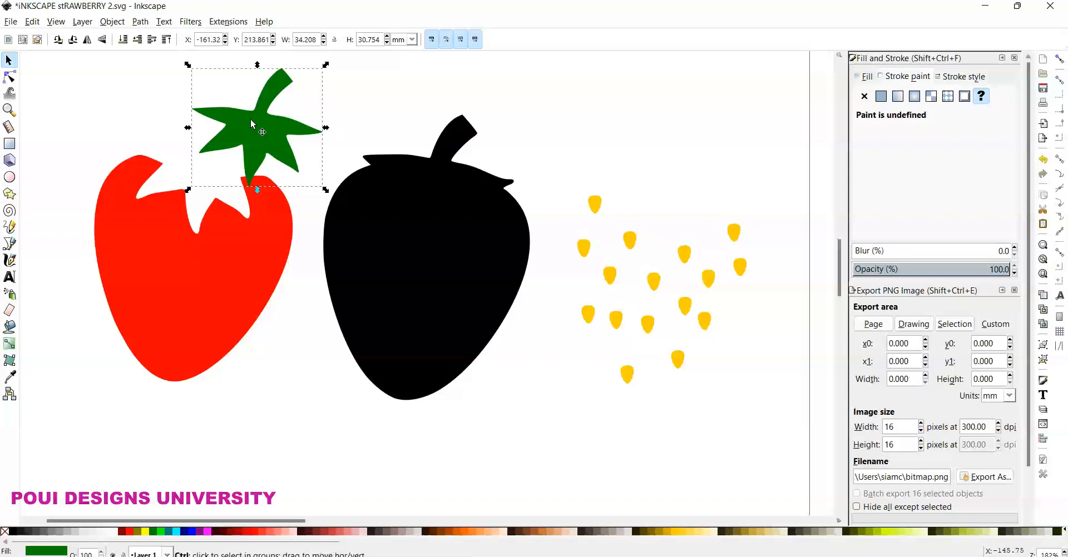
pyautogui.hotkey('ctrl', 'z')
pyautogui.hotkey('ctrl', 'z')
pyautogui.hotkey('ctrl', 'z')
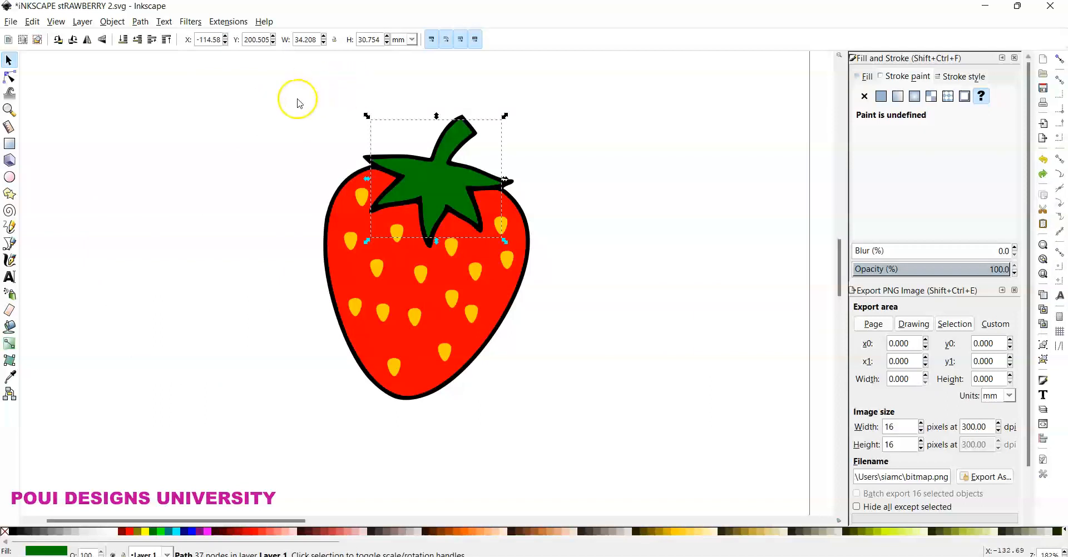
# Step: Duplicate the whole strawberry, place the copy to the right of the original and clear the selection
pyautogui.moveTo(276, 99); pyautogui.dragTo(599, 442)
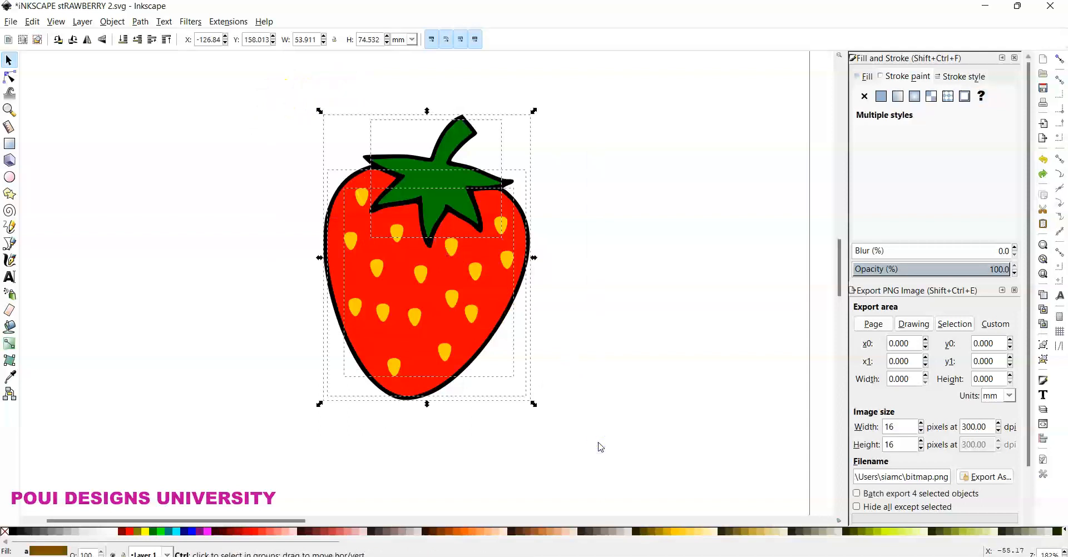
pyautogui.moveTo(448, 332); pyautogui.dragTo(706, 347)
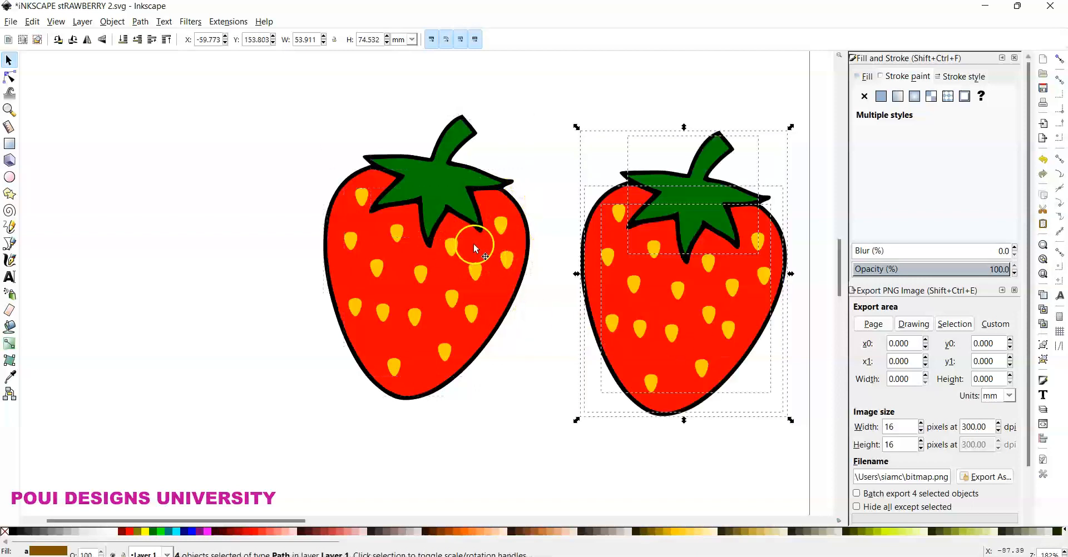
pyautogui.click(566, 346)
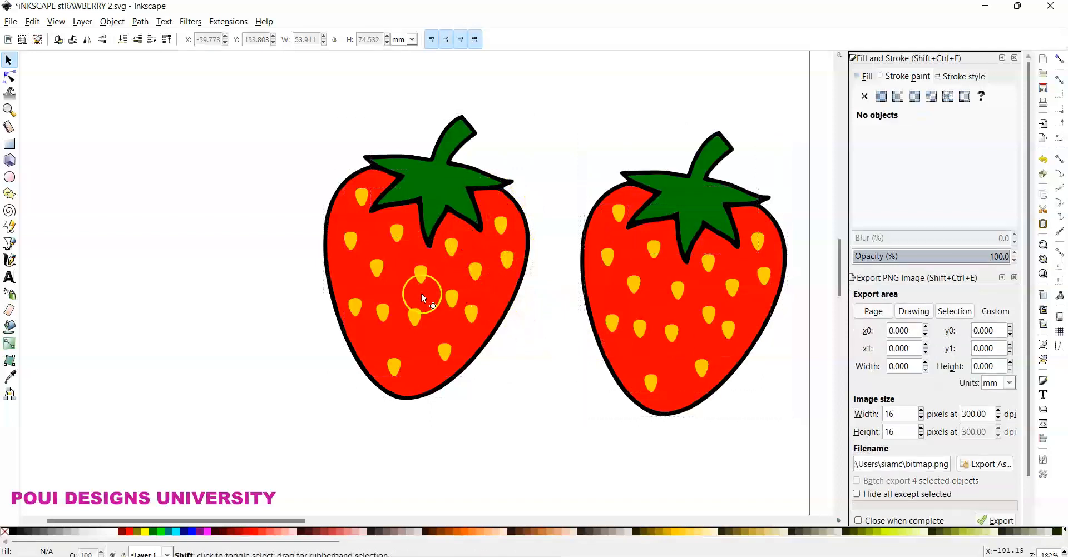
# Step: Pull the original strawberry's red body down off its black silhouette, and undo the move
pyautogui.click(439, 269)
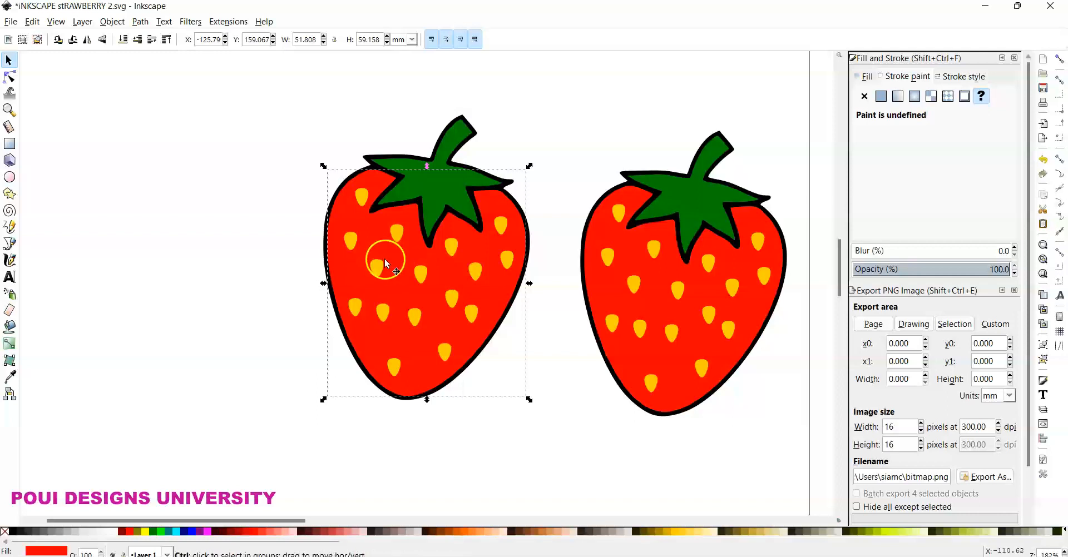
pyautogui.click(449, 278)
pyautogui.moveTo(449, 279); pyautogui.dragTo(529, 360)
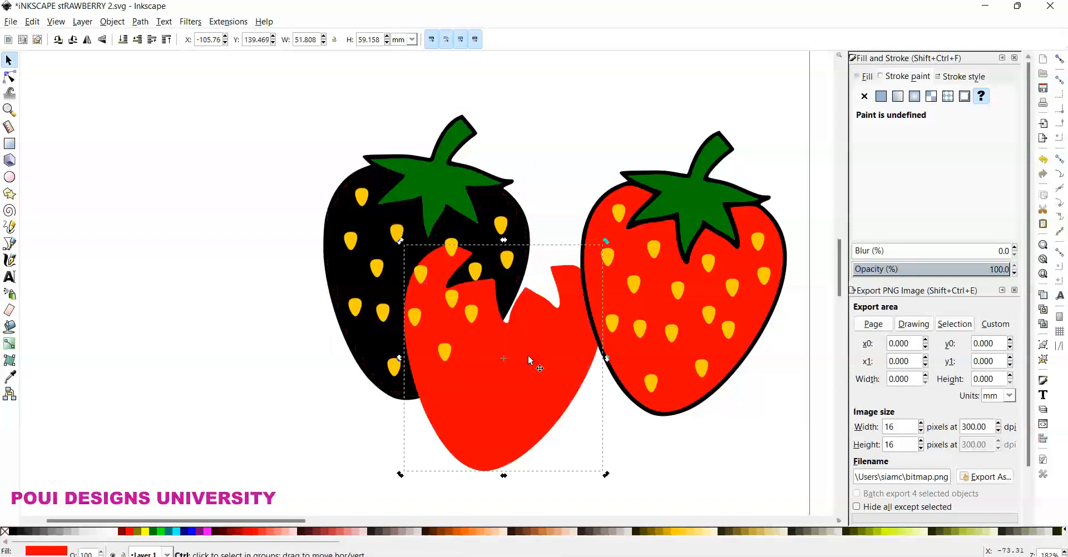
pyautogui.hotkey('ctrl', 'z')
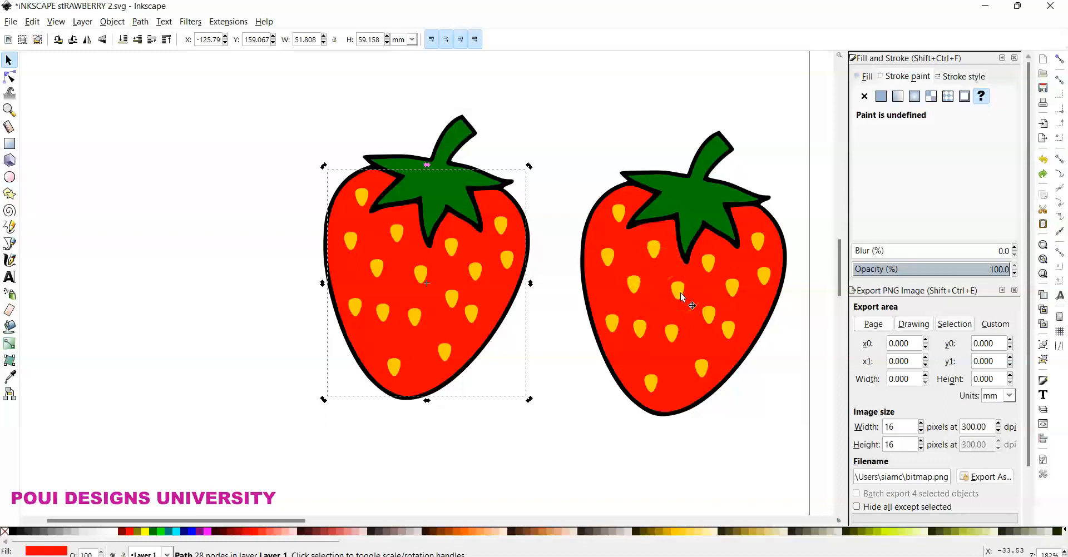
# Step: Move the combined seeds off the copied strawberry and delete the 95.25 mm square source image beside the page
pyautogui.moveTo(680, 292); pyautogui.dragTo(366, 366)
pyautogui.click(571, 301)
pyautogui.press('Delete')
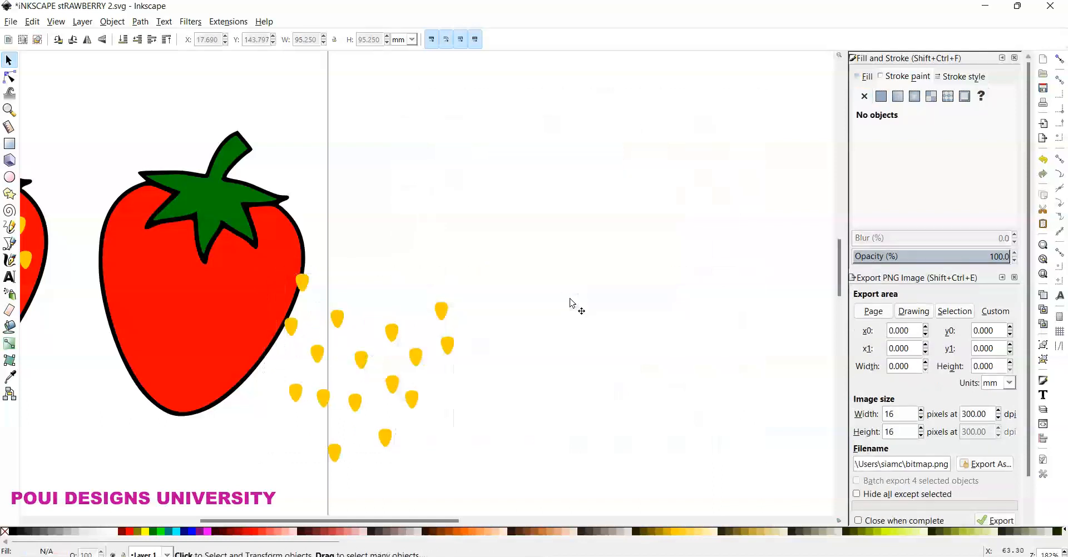
# Step: Move the detached seeds farther right, clear of the copied strawberry, and save the document
pyautogui.click(502, 337)
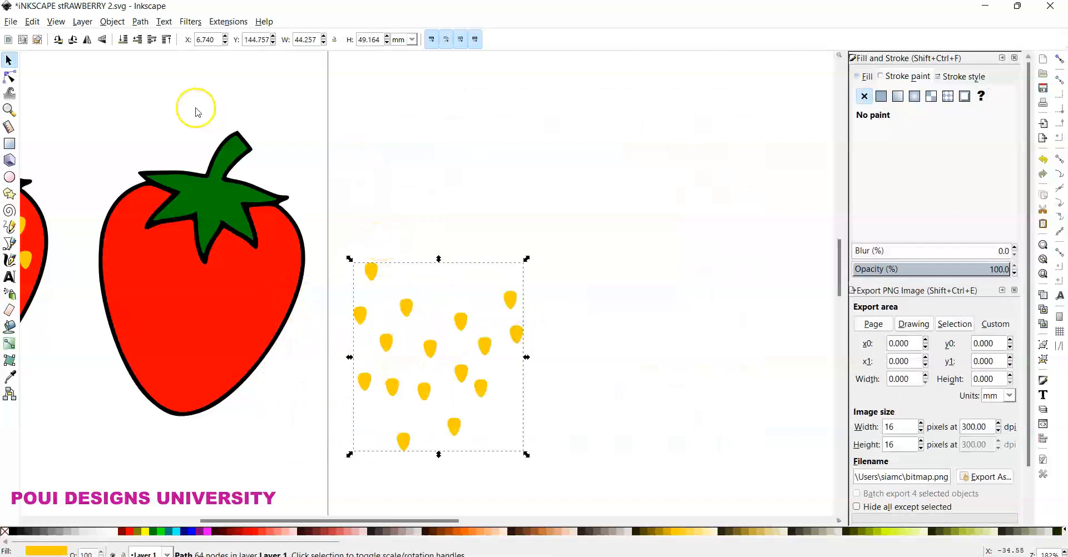
pyautogui.click(10, 23)
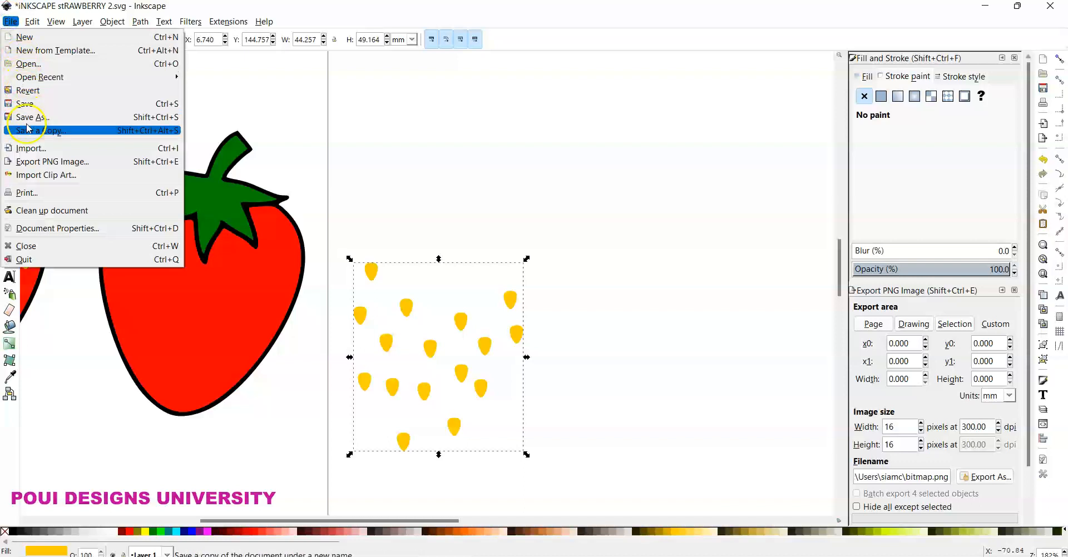
pyautogui.click(122, 104)
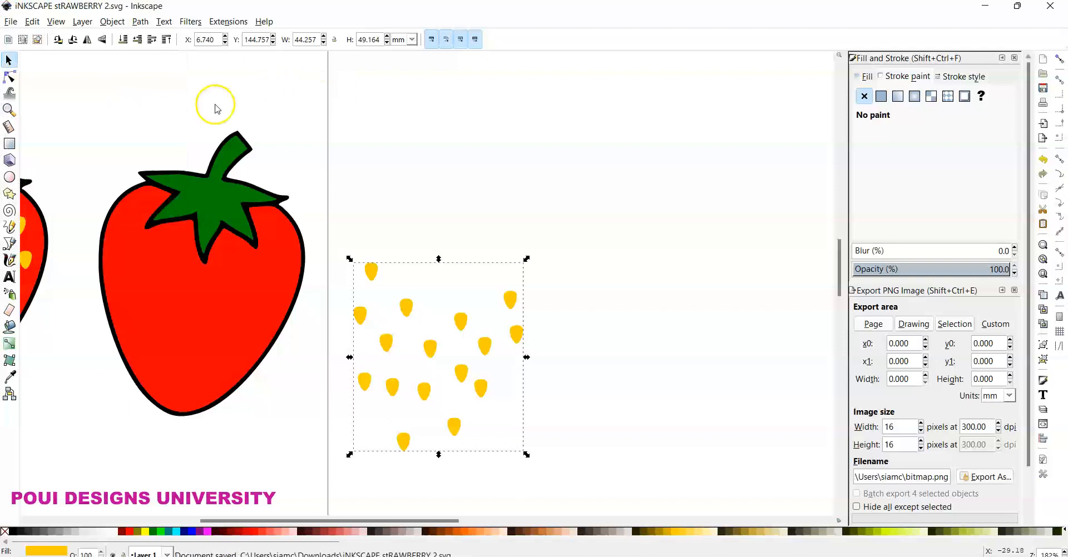
# Step: Duplicate the copied strawberry's red body in place and fill the duplicate with yellow-green
pyautogui.click(246, 260)
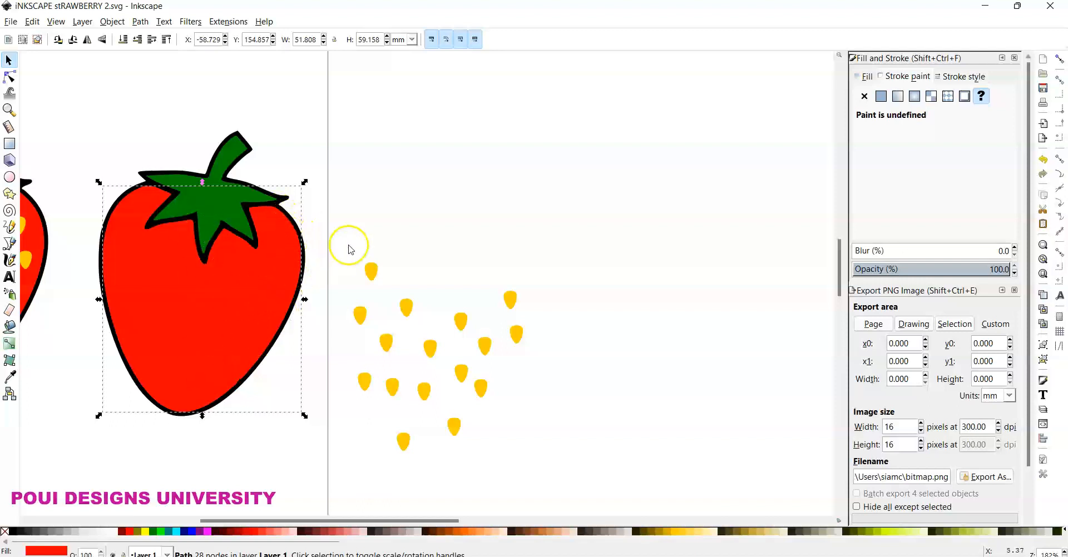
pyautogui.press('ctrl')
pyautogui.keyDown('ctrl'); pyautogui.click(263, 296); pyautogui.keyUp('ctrl')
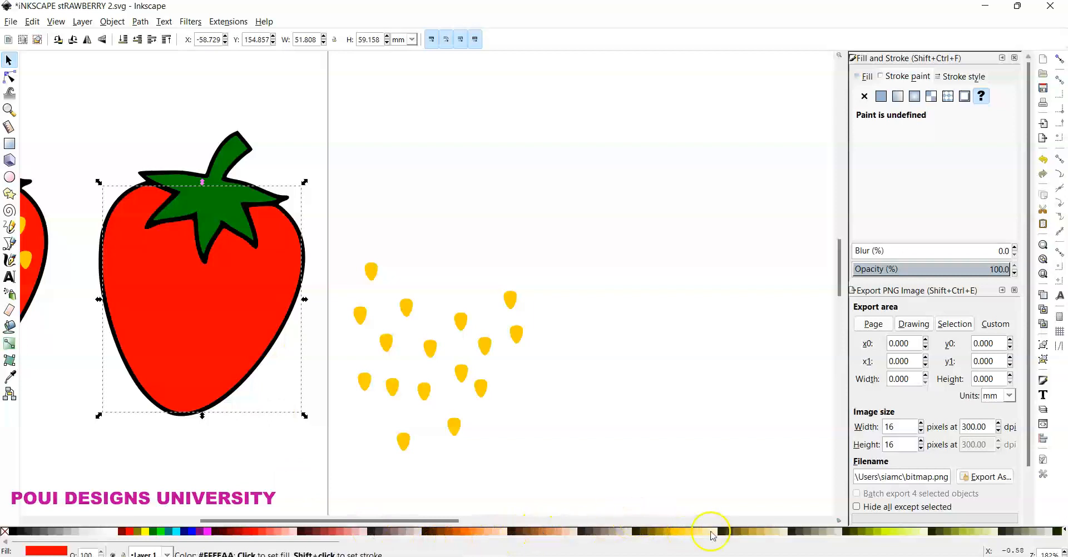
pyautogui.click(888, 533)
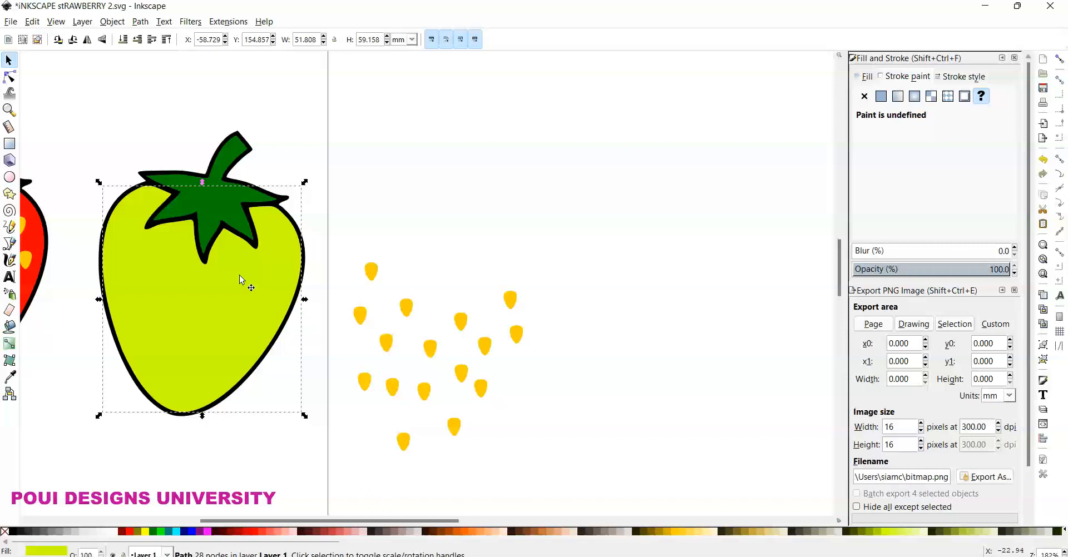
# Step: Turn the yellow-green body into a dynamic offset and shrink it inward slightly to about 50.9 by 58.2 mm
pyautogui.press('ctrl')
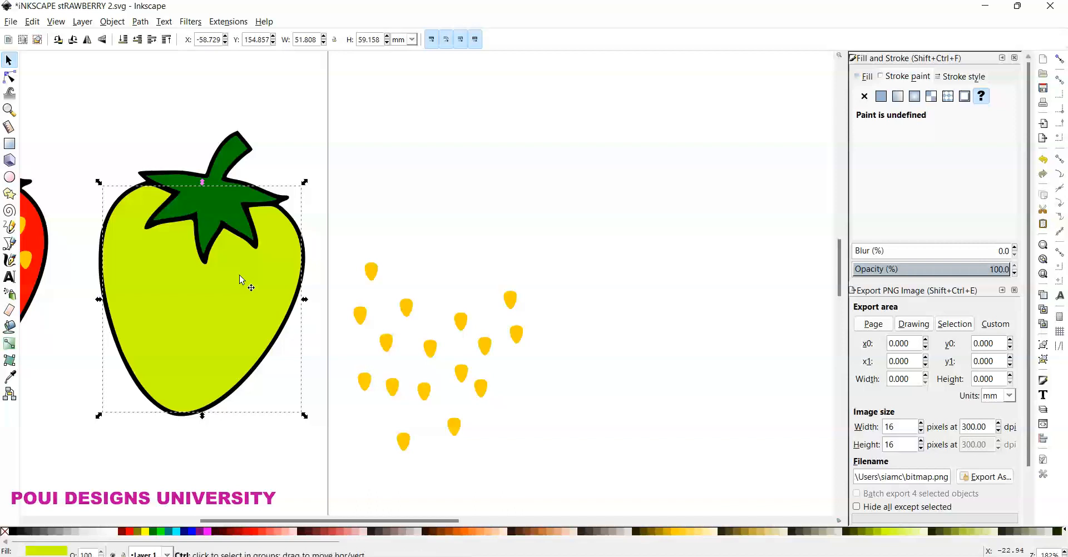
pyautogui.doubleClick(240, 275)
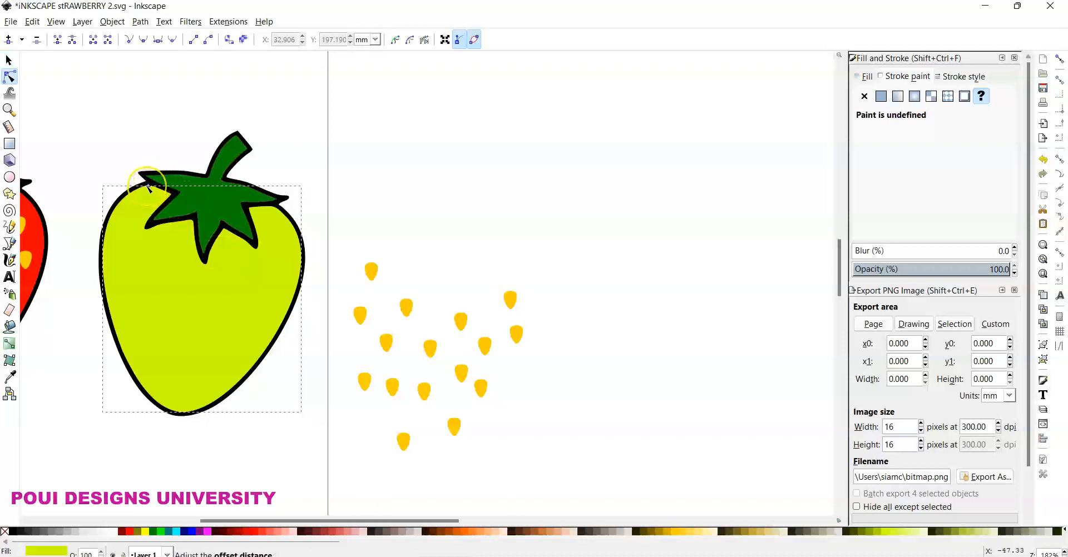
pyautogui.press('3')
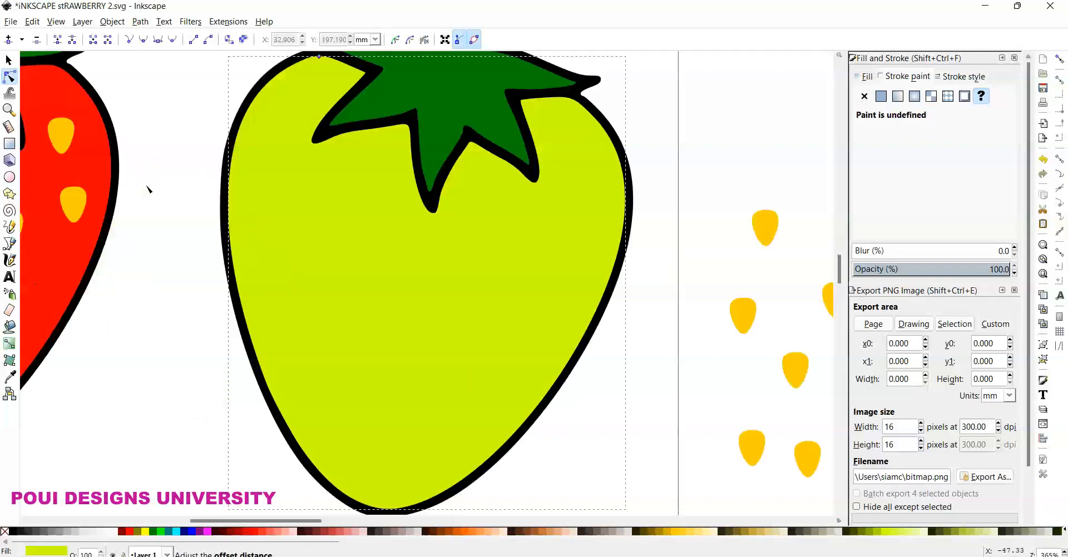
pyautogui.press('-')
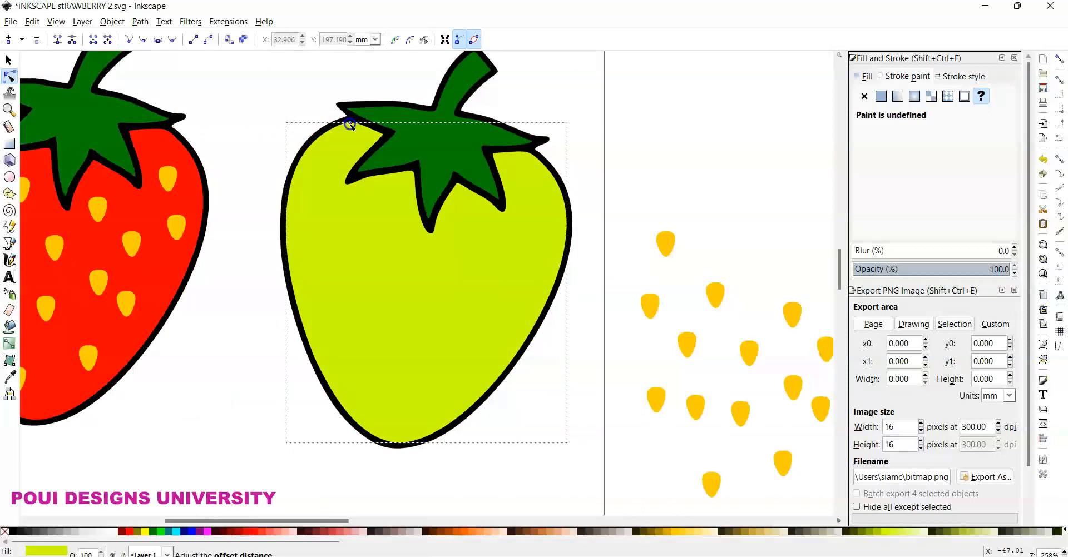
pyautogui.moveTo(350, 124); pyautogui.dragTo(350, 127)
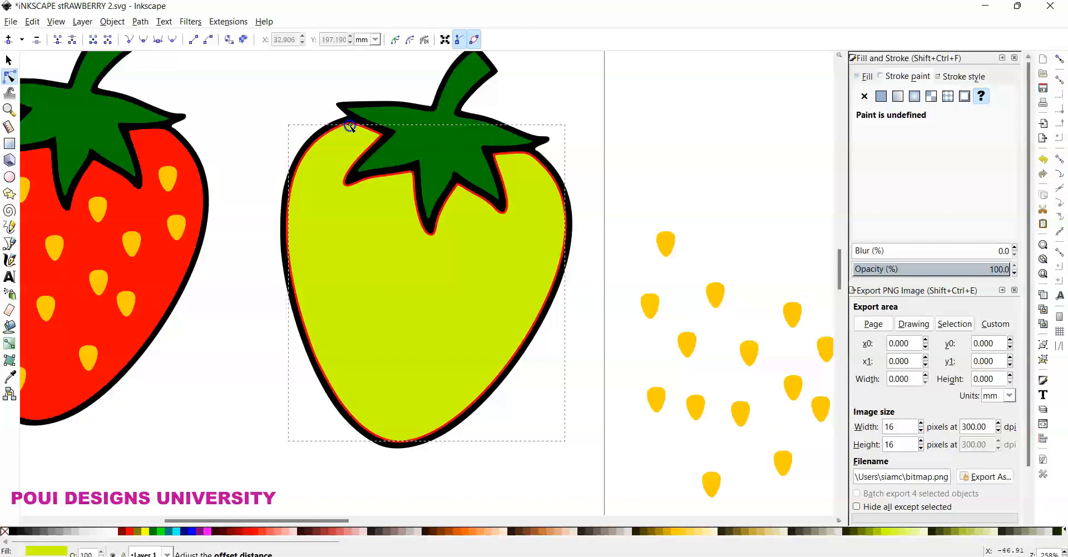
pyautogui.moveTo(349, 125); pyautogui.dragTo(351, 126)
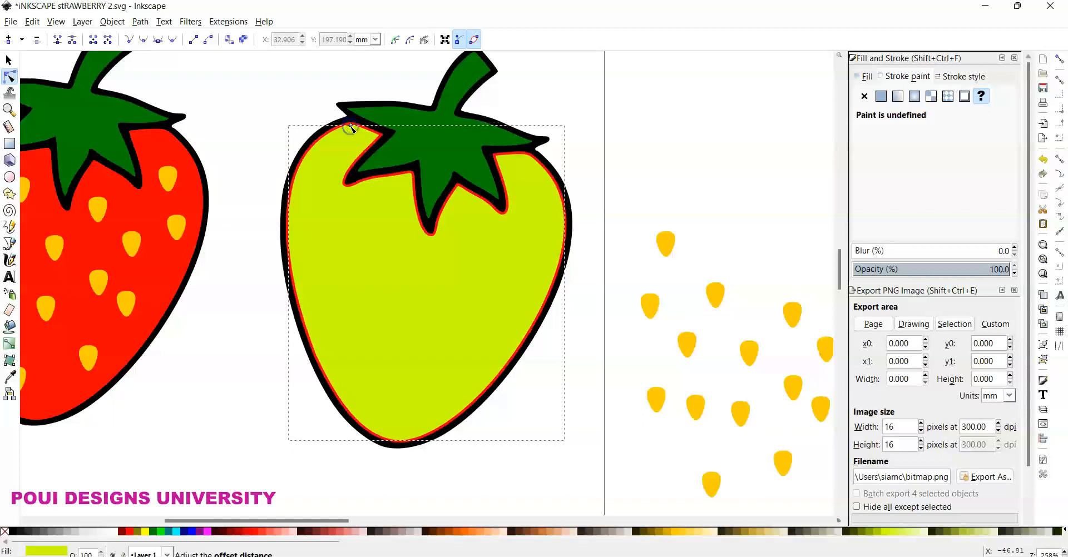
# Step: Subtract the yellow-green offset shape from the black silhouette using Difference, and move the red body aside to the right
pyautogui.click(12, 60)
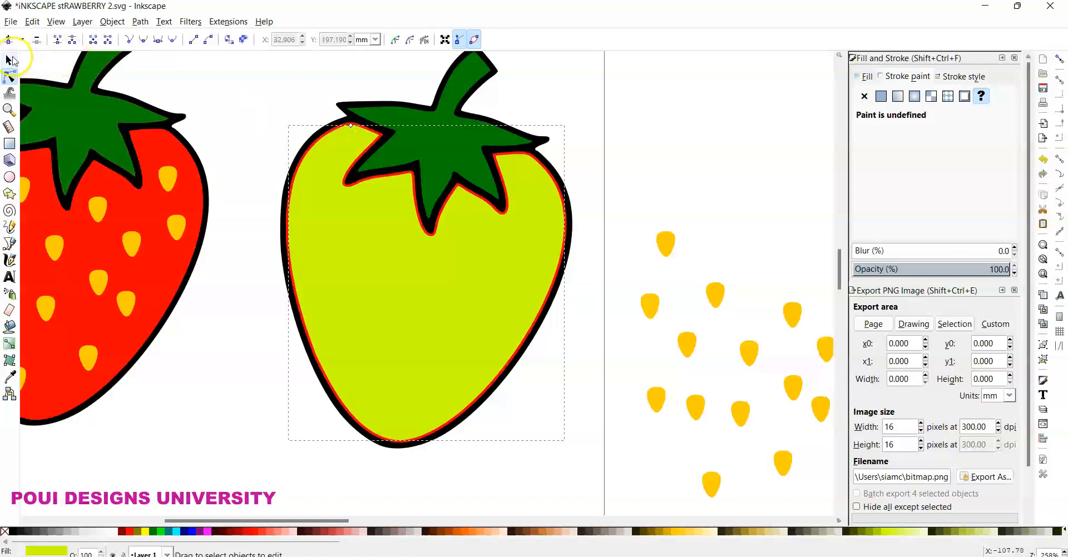
pyautogui.click(349, 129)
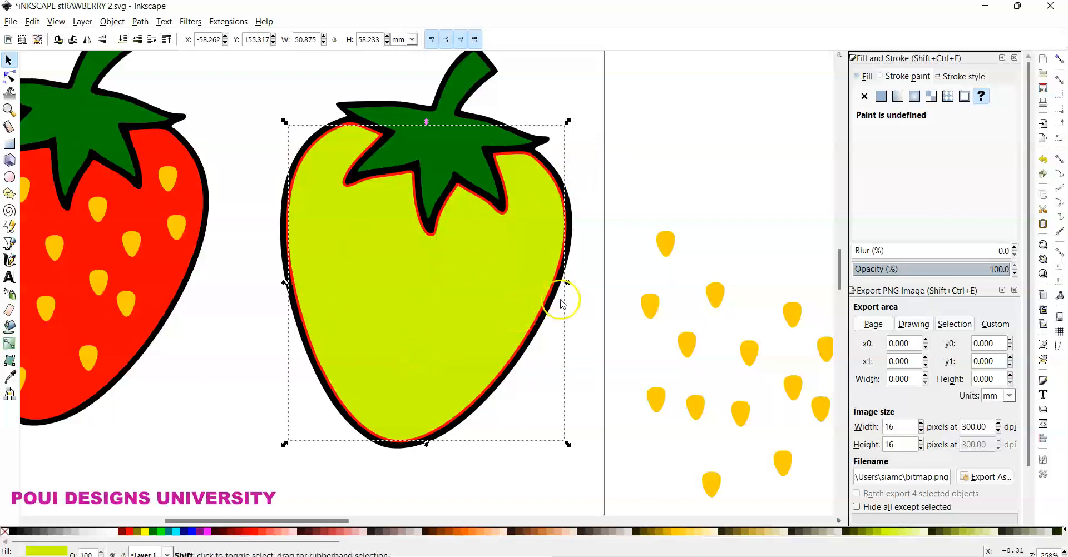
pyautogui.keyDown('shift'); pyautogui.click(574, 236); pyautogui.keyUp('shift')
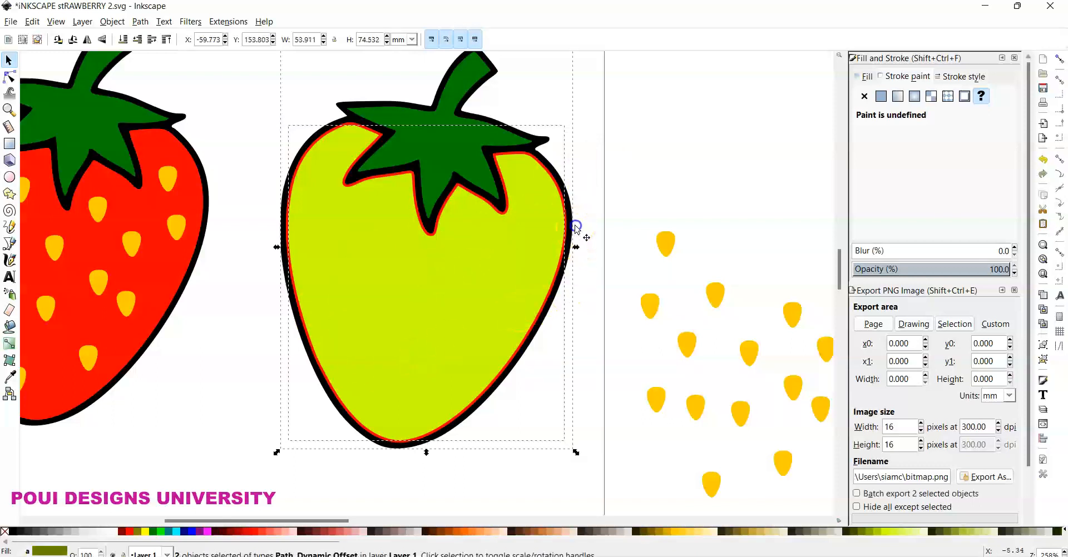
pyautogui.click(140, 22)
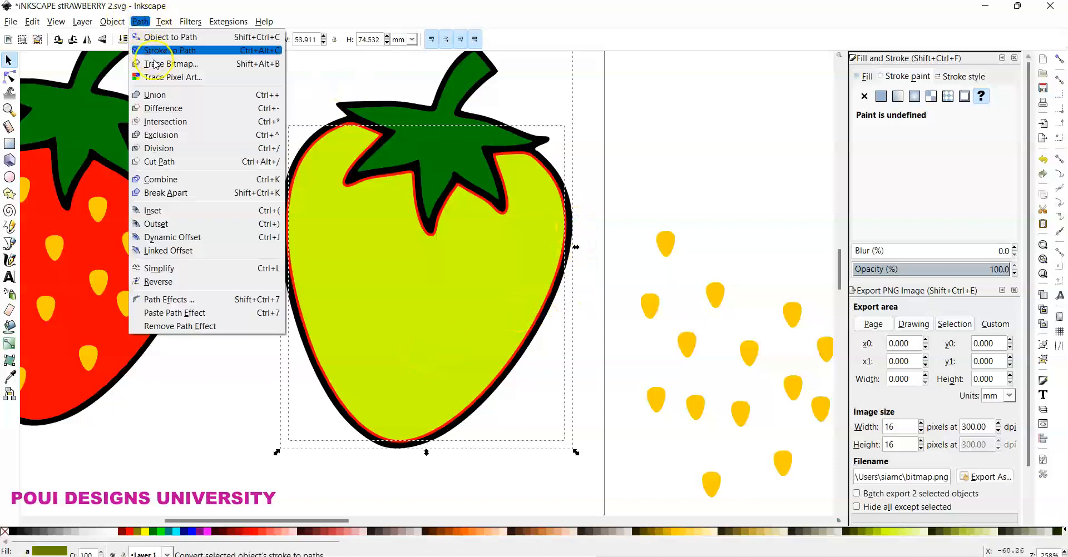
pyautogui.click(156, 109)
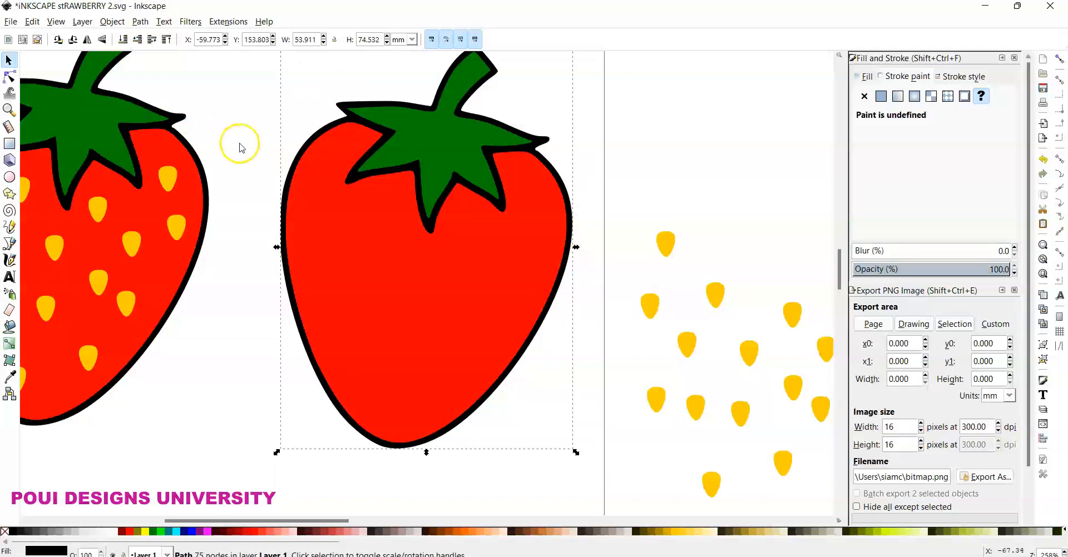
pyautogui.moveTo(358, 246); pyautogui.dragTo(509, 263)
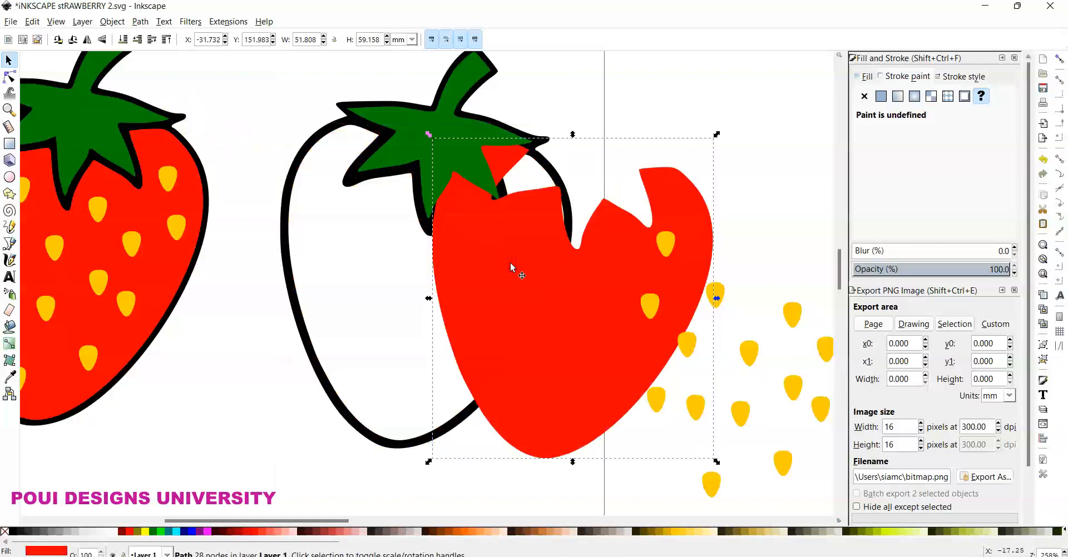
# Step: Undo the red body's last move and set the body's opacity to 50%
pyautogui.hotkey('ctrl', 'z')
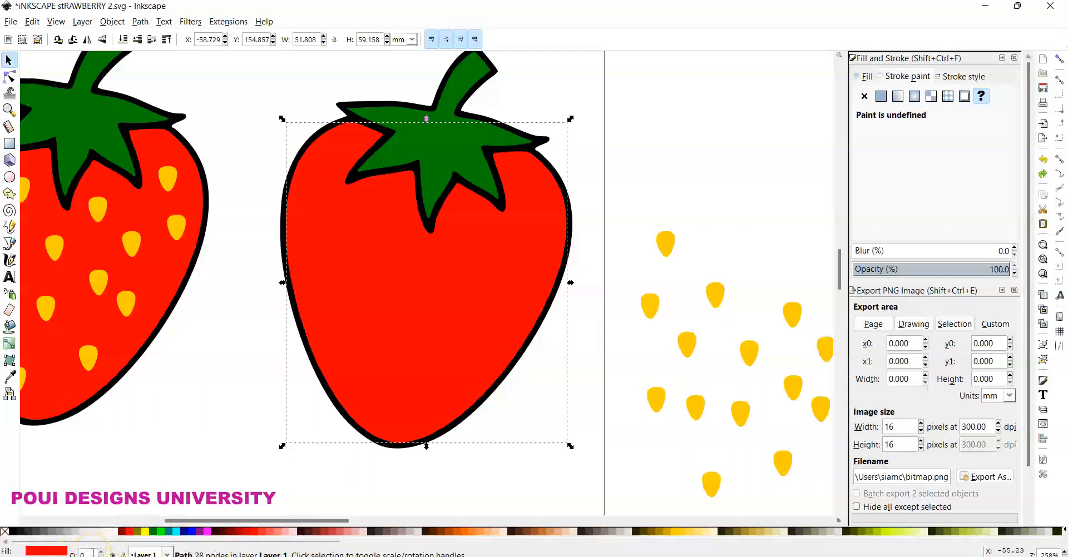
pyautogui.press('Return')
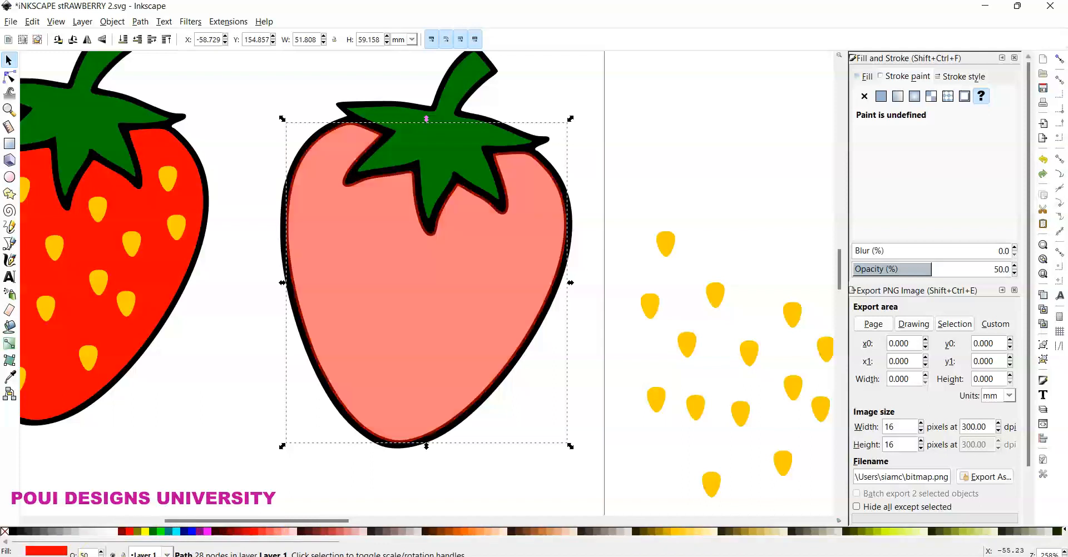
# Step: Fill the black outline with golden yellow, and check its overlap by moving the translucent red body aside and undoing the move
pyautogui.press('3')
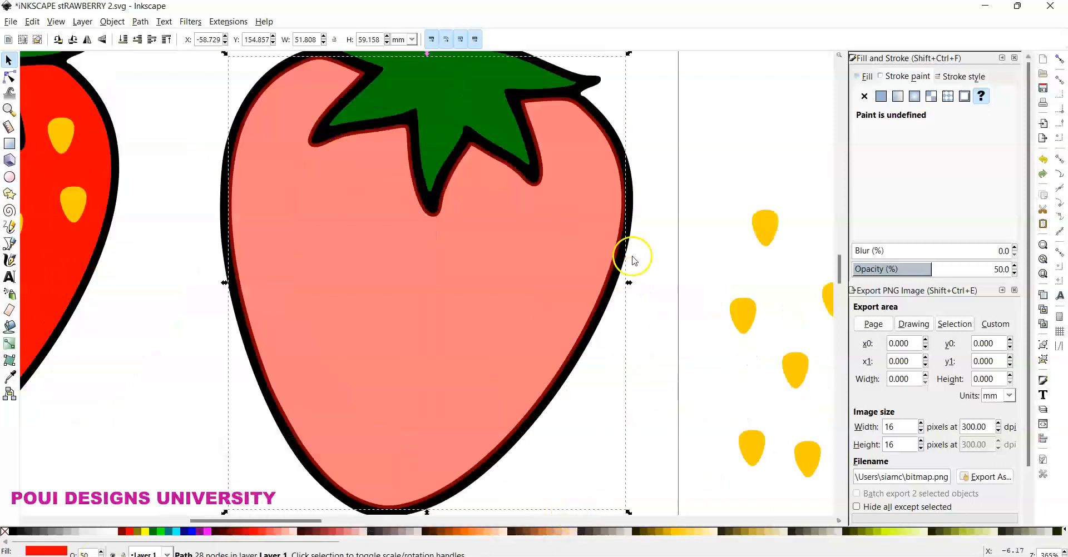
pyautogui.click(632, 235)
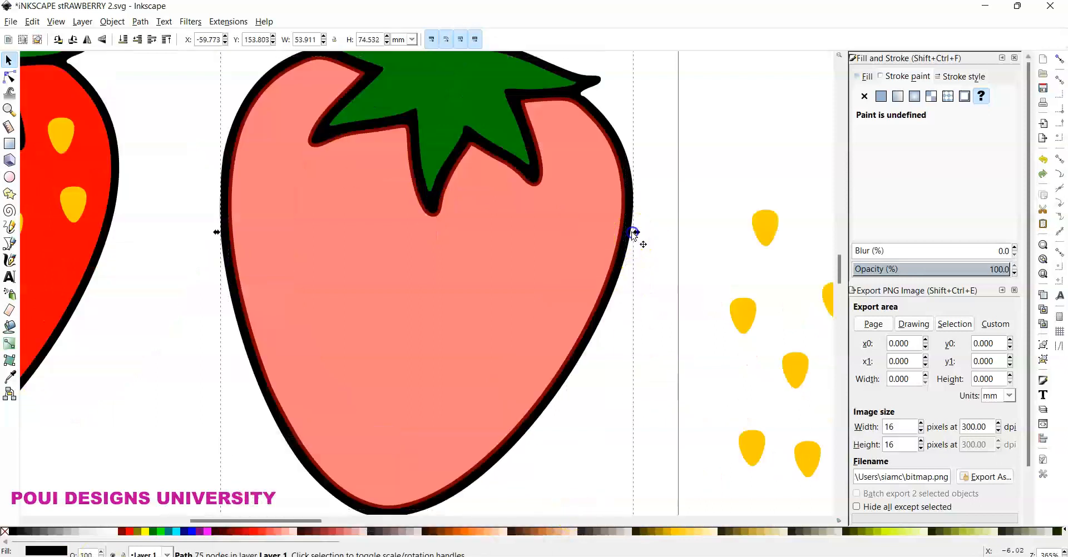
pyautogui.click(684, 532)
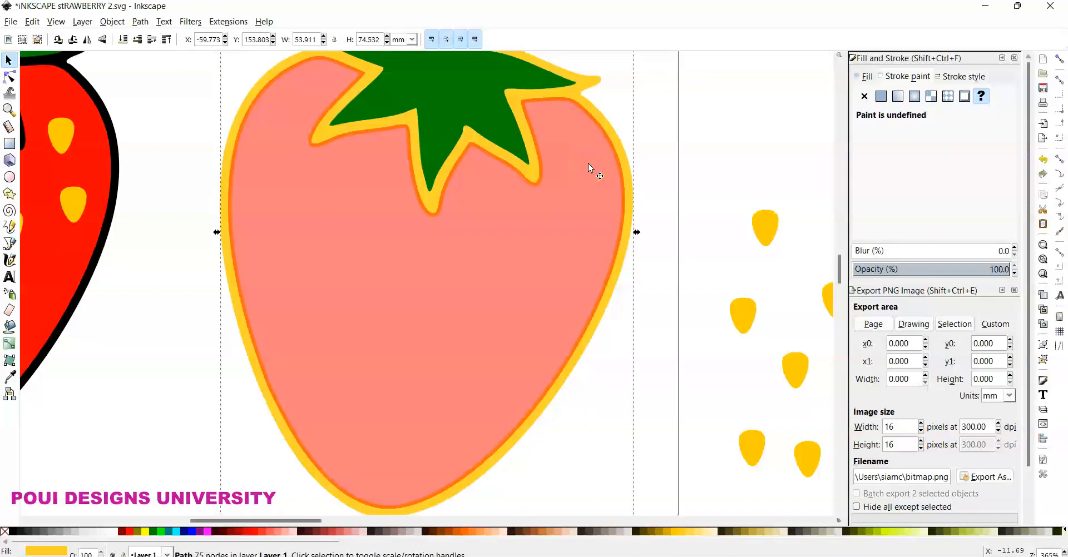
pyautogui.moveTo(588, 163); pyautogui.dragTo(511, 222)
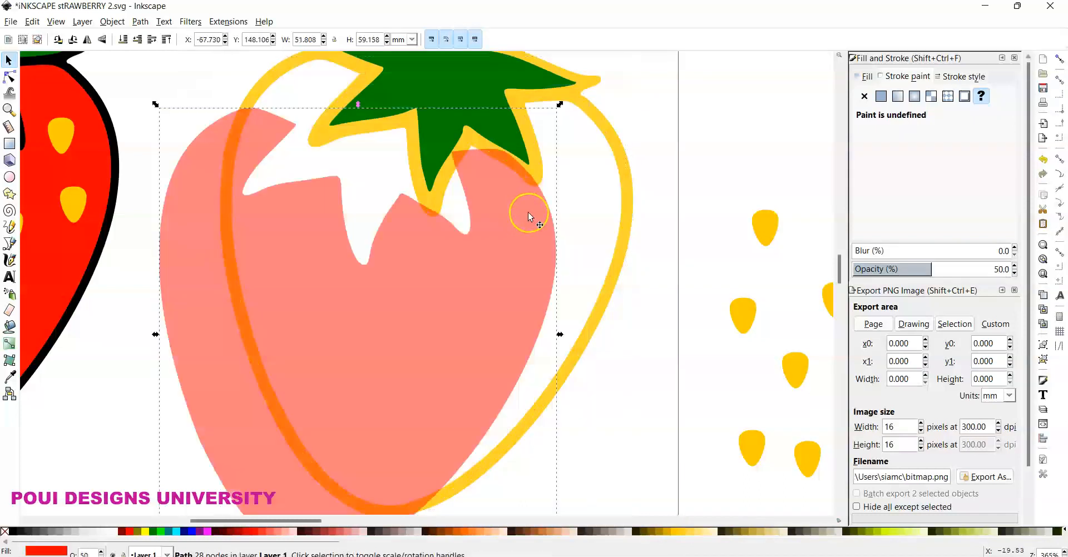
pyautogui.hotkey('ctrl', 'z')
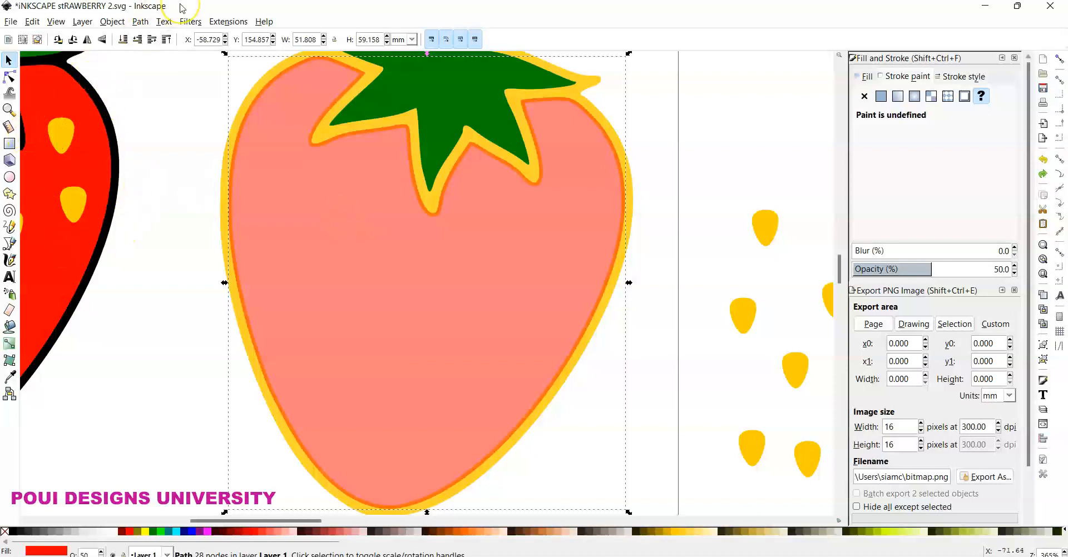
# Step: Move the green leaf cap aside to inspect the silhouette beneath it, and undo the move
pyautogui.press('-')
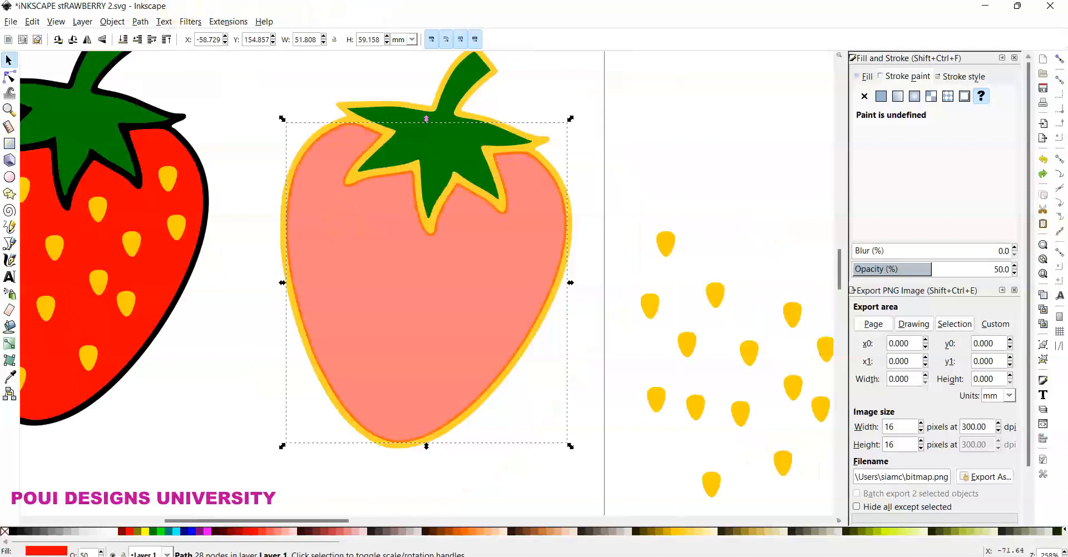
pyautogui.click(438, 155)
pyautogui.moveTo(439, 157); pyautogui.dragTo(573, 132)
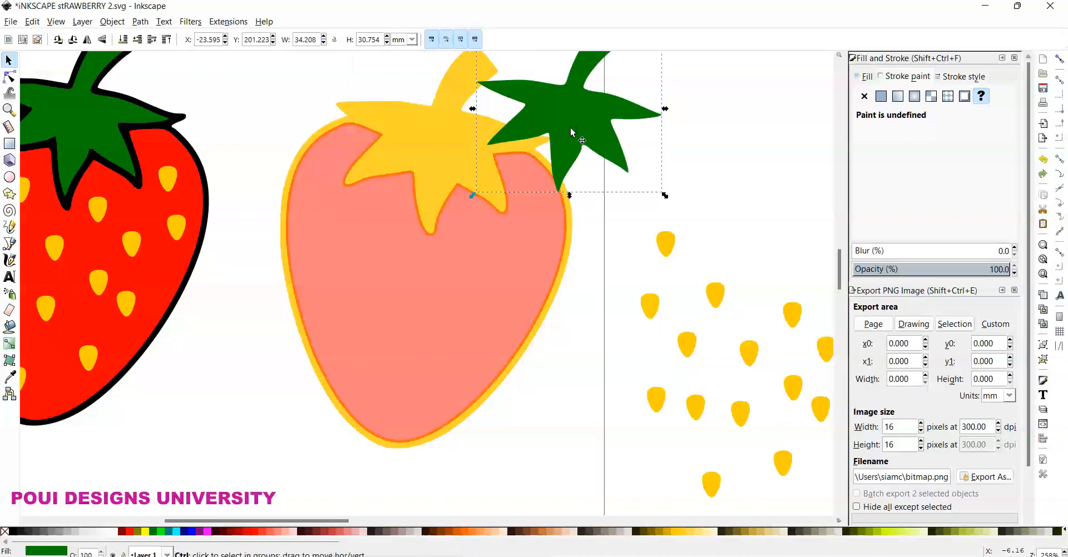
pyautogui.hotkey('ctrl', 'z')
# Step: Duplicate the copied strawberry's green leaf cap in place and fill the duplicate with cyan
pyautogui.click(470, 150)
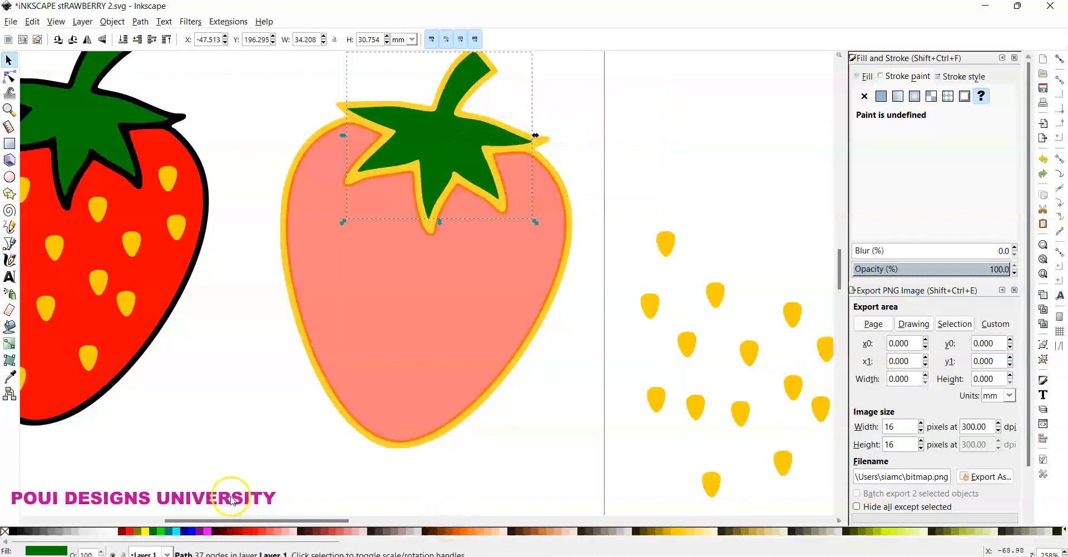
pyautogui.click(178, 533)
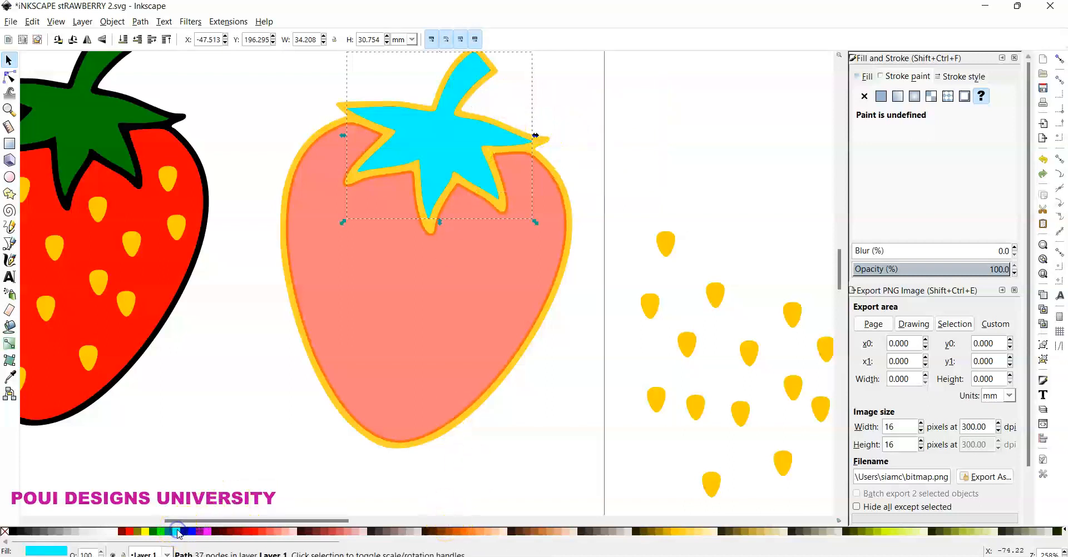
# Step: Turn the cyan leaf cap into a dynamic offset and shrink it inward slightly to about 32.6 by 30.0 mm
pyautogui.press('3')
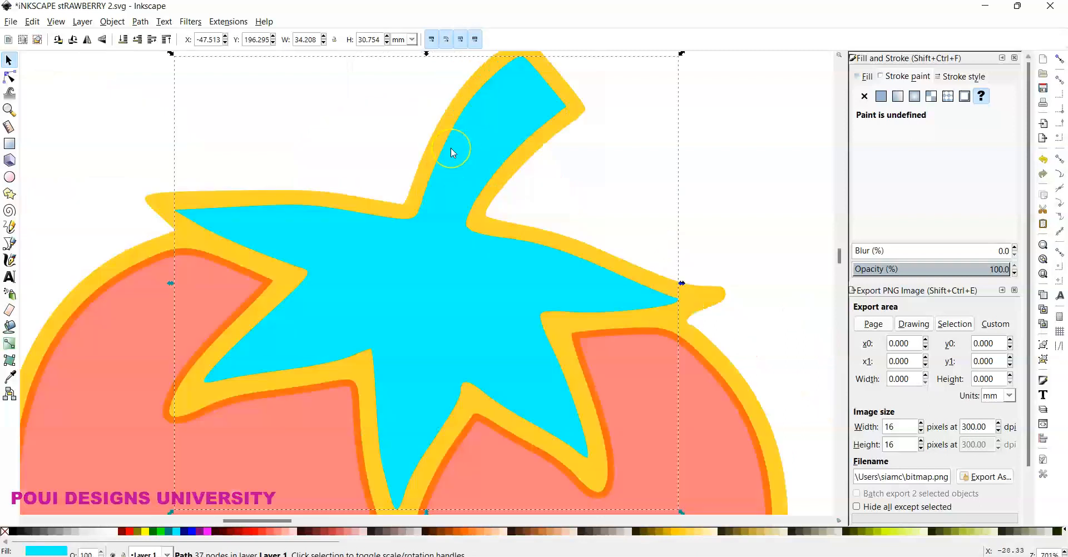
pyautogui.click(449, 222)
pyautogui.press('ctrl')
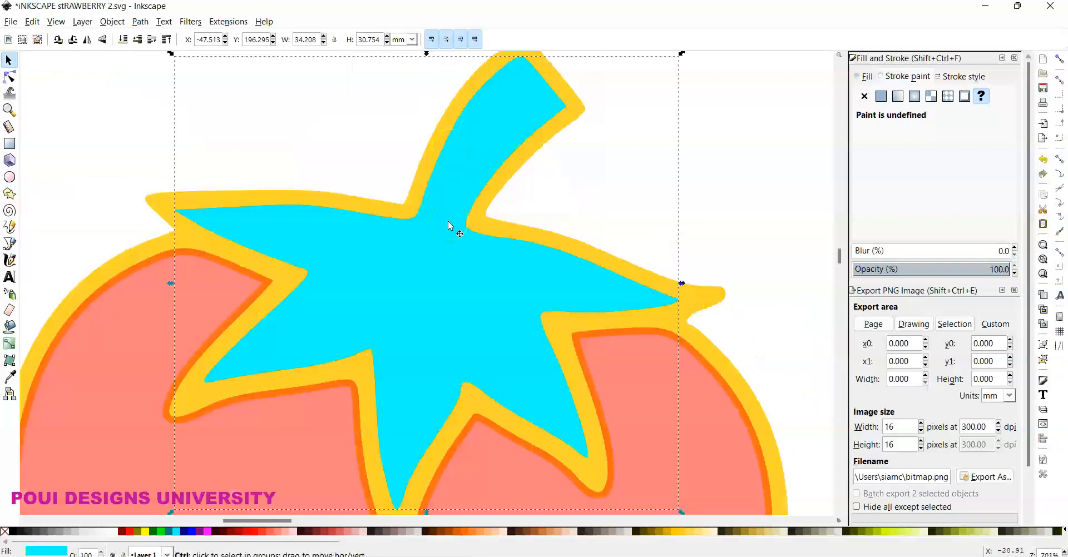
pyautogui.hotkey('ctrl', 'j')
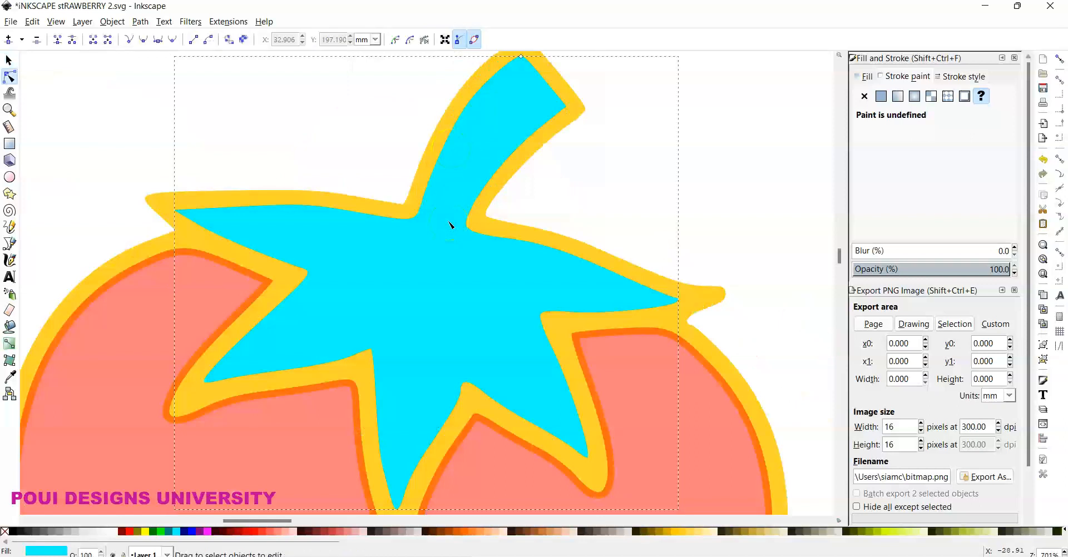
pyautogui.click(521, 58)
pyautogui.moveTo(522, 58); pyautogui.dragTo(521, 64)
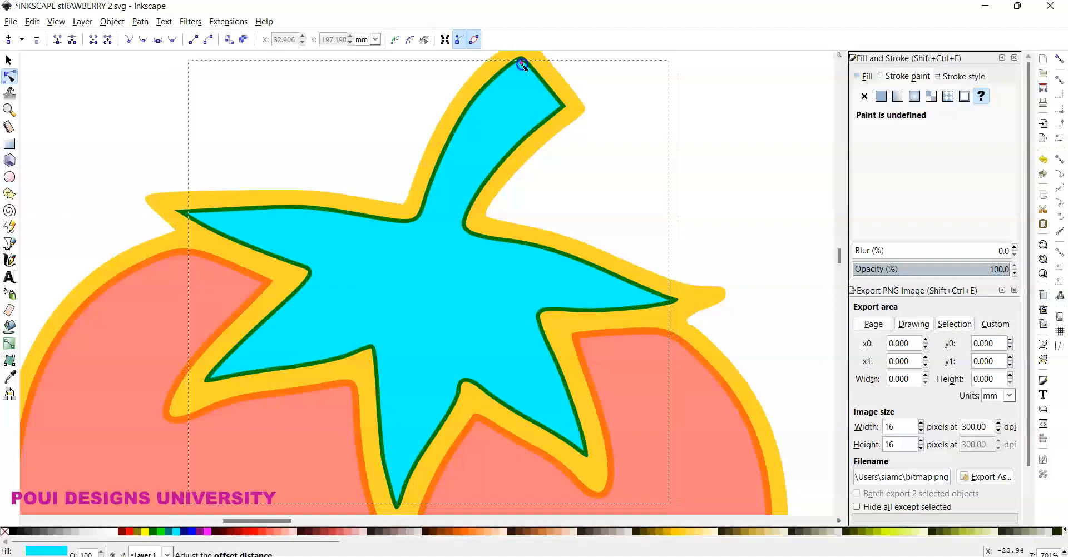
pyautogui.click(8, 60)
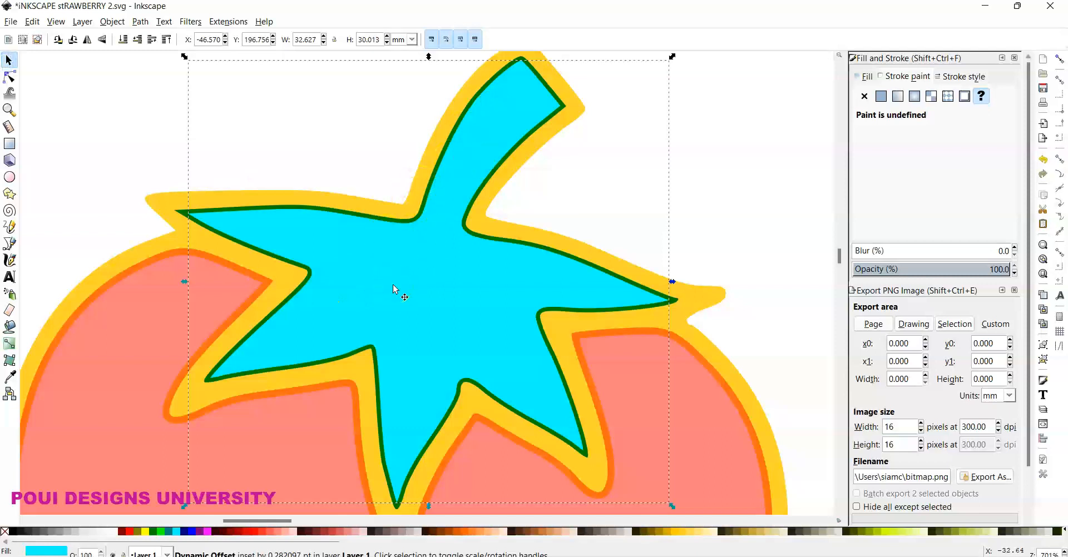
# Step: Fill the yellow outline with black again and subtract the cyan offset leaf cap from it using Difference
pyautogui.click(703, 299)
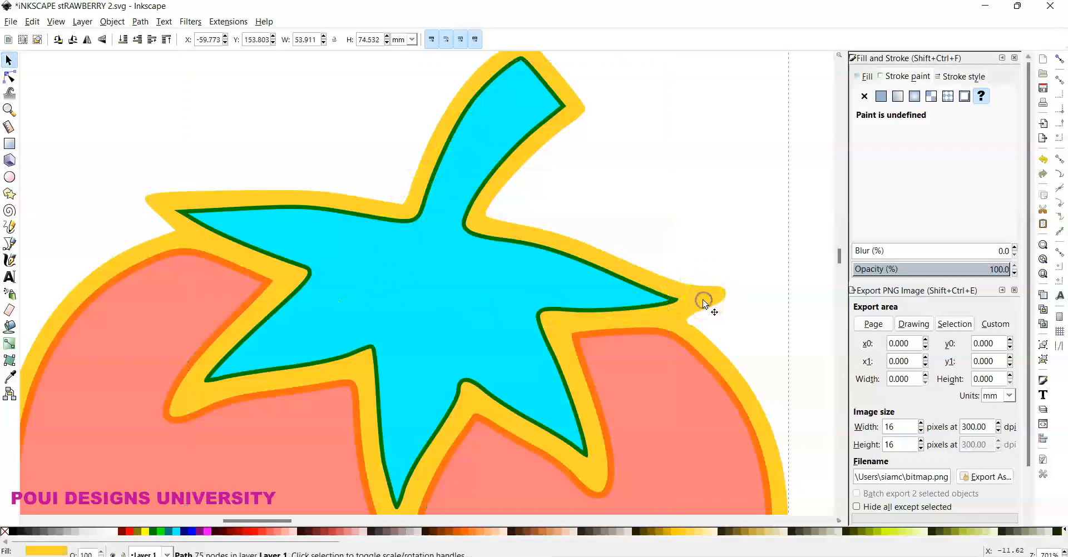
pyautogui.click(13, 533)
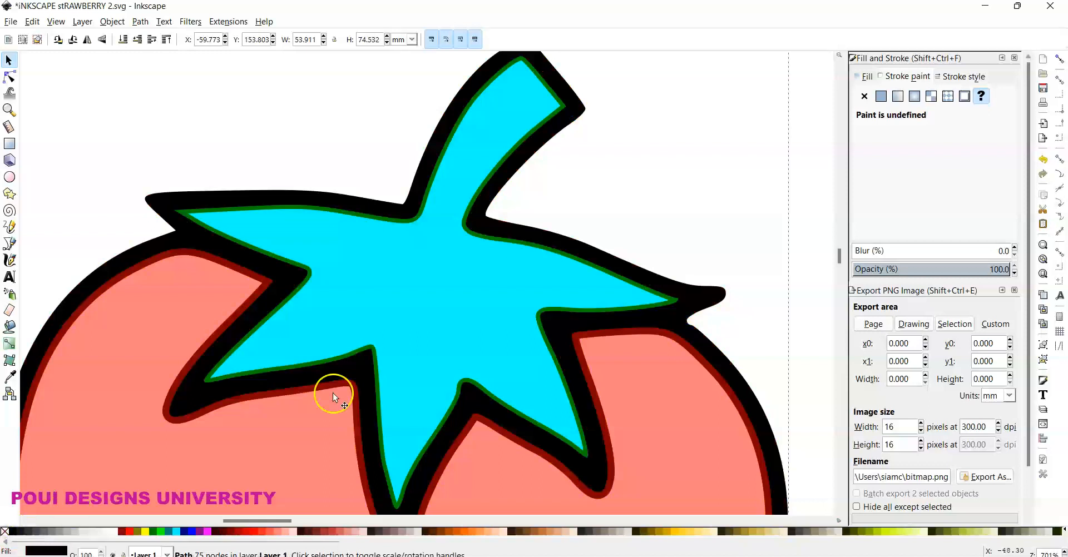
pyautogui.click(429, 281)
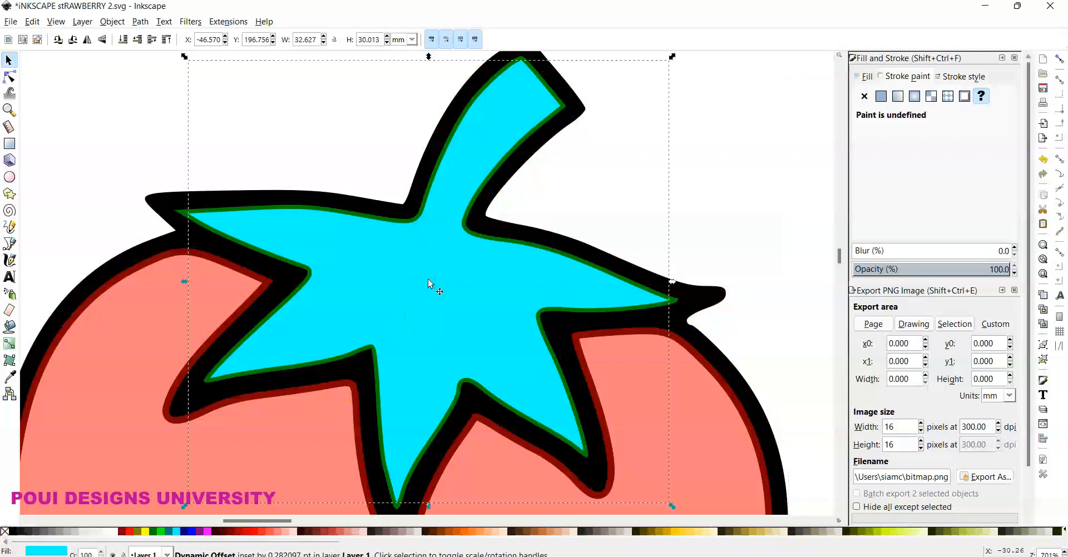
pyautogui.press('shift')
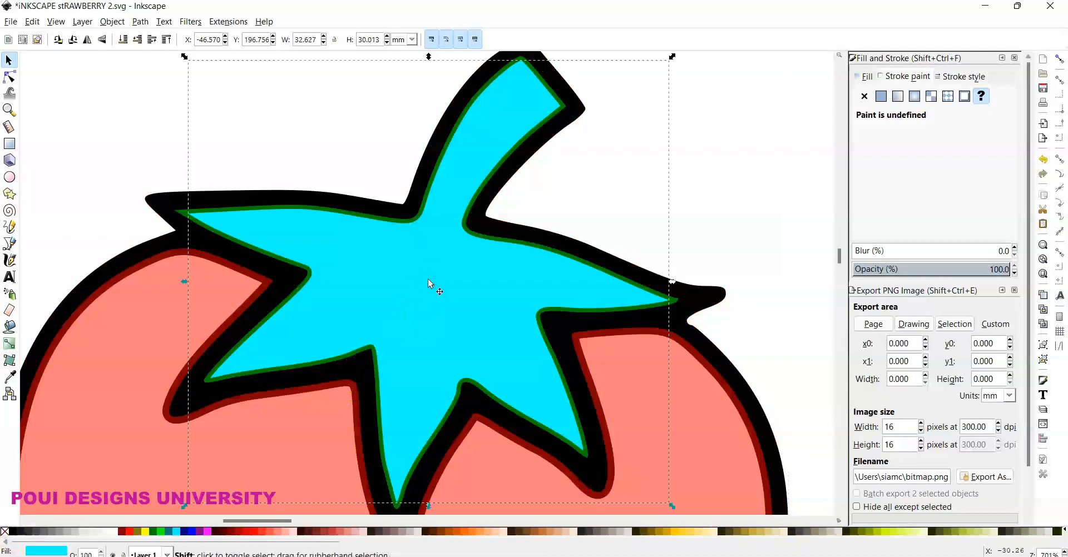
pyautogui.keyDown('shift'); pyautogui.click(697, 297); pyautogui.keyUp('shift')
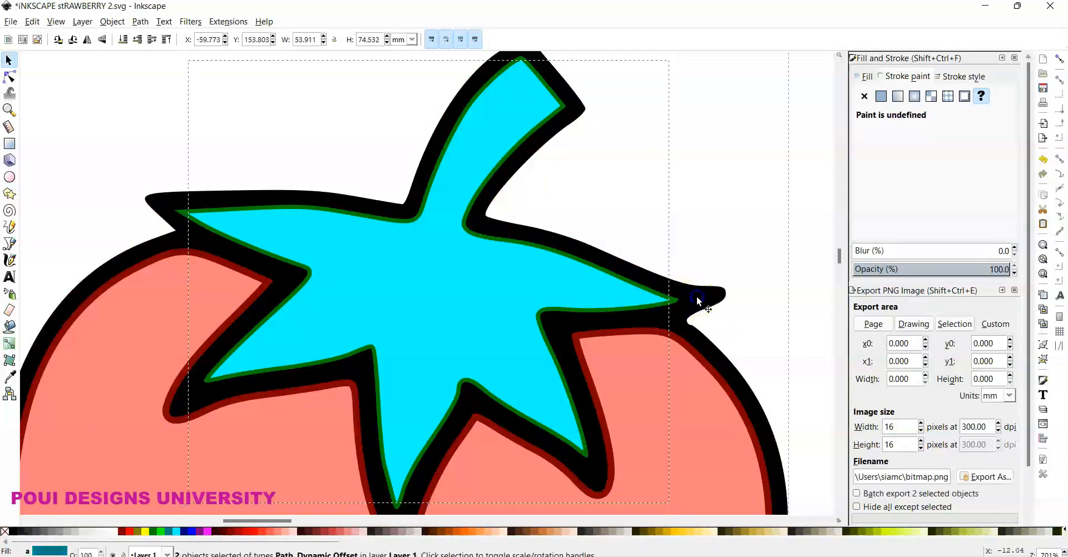
pyautogui.click(140, 22)
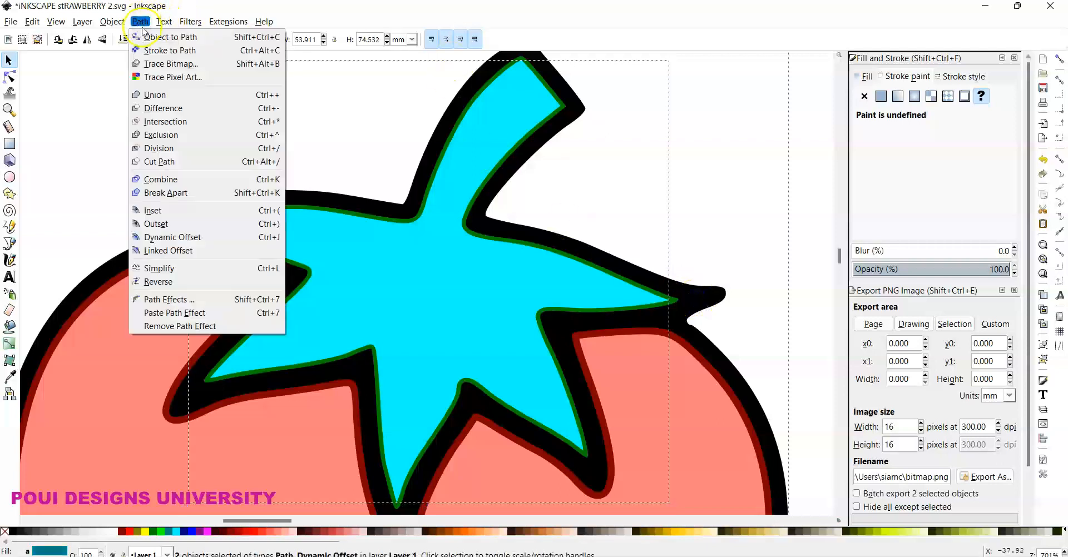
pyautogui.click(158, 109)
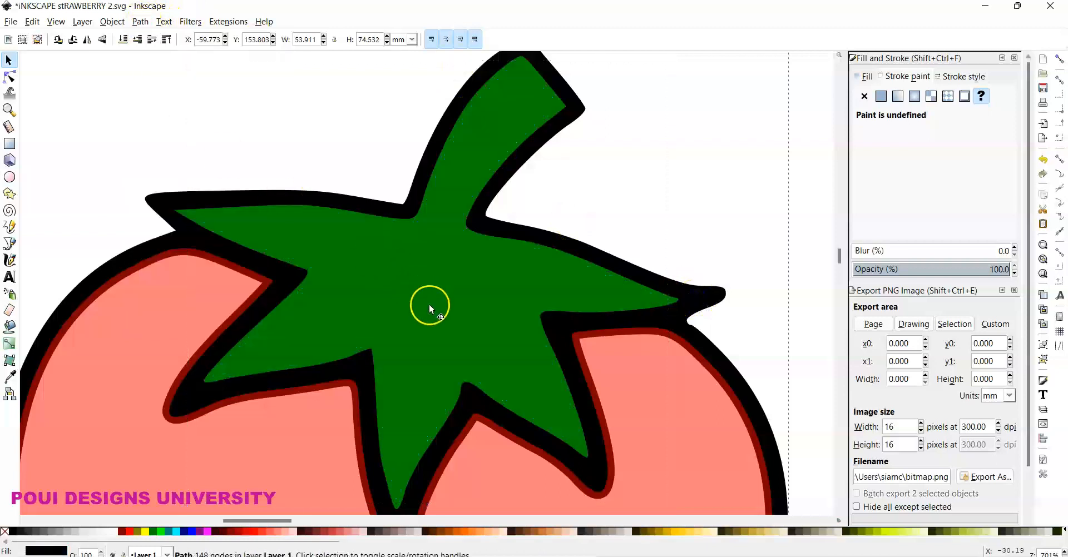
# Step: Check the cut-out by moving the green leaf cap aside and undoing the move, and set the cap's opacity to 50%
pyautogui.moveTo(431, 308); pyautogui.dragTo(613, 299)
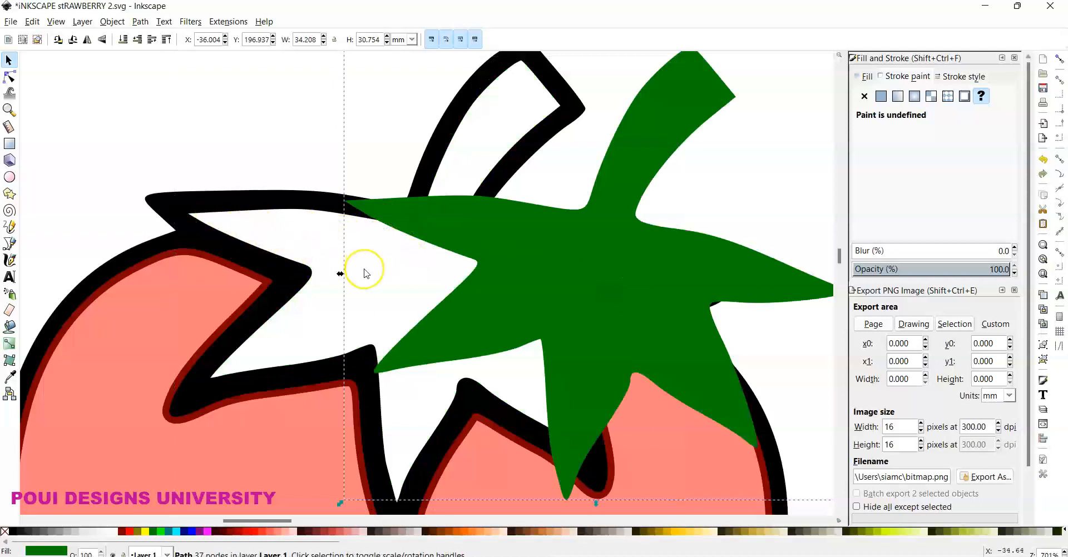
pyautogui.hotkey('ctrl', 'z')
pyautogui.click(437, 300)
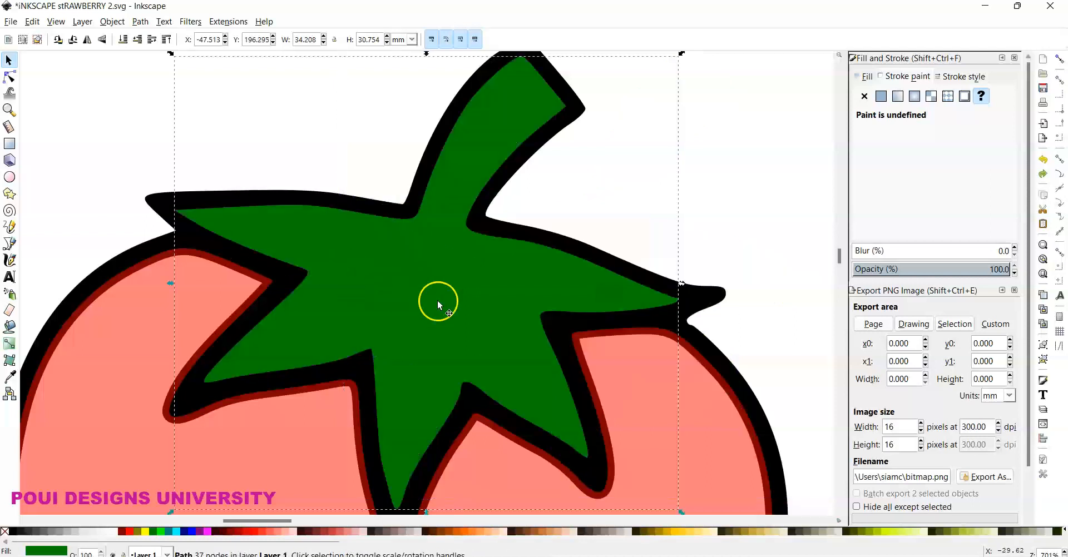
pyautogui.click(91, 554)
pyautogui.press('BackSpace')
pyautogui.press('BackSpace')
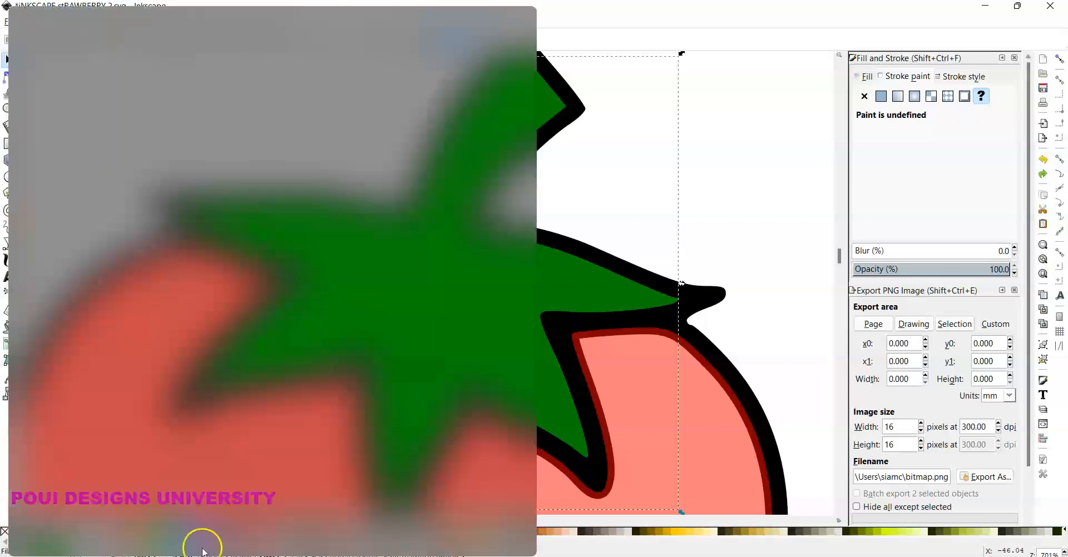
pyautogui.click(673, 289)
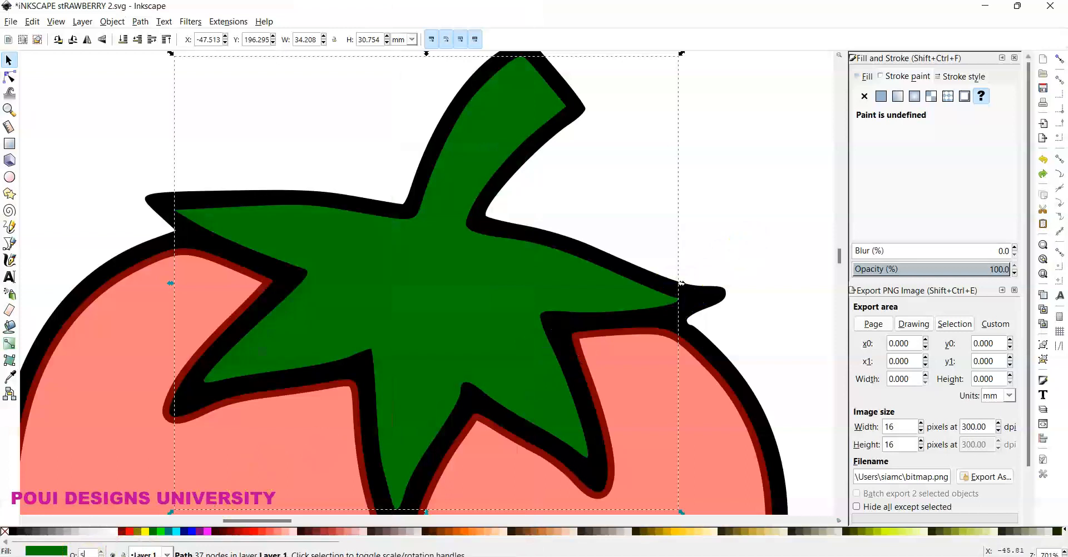
pyautogui.write('50')
pyautogui.press('Return')
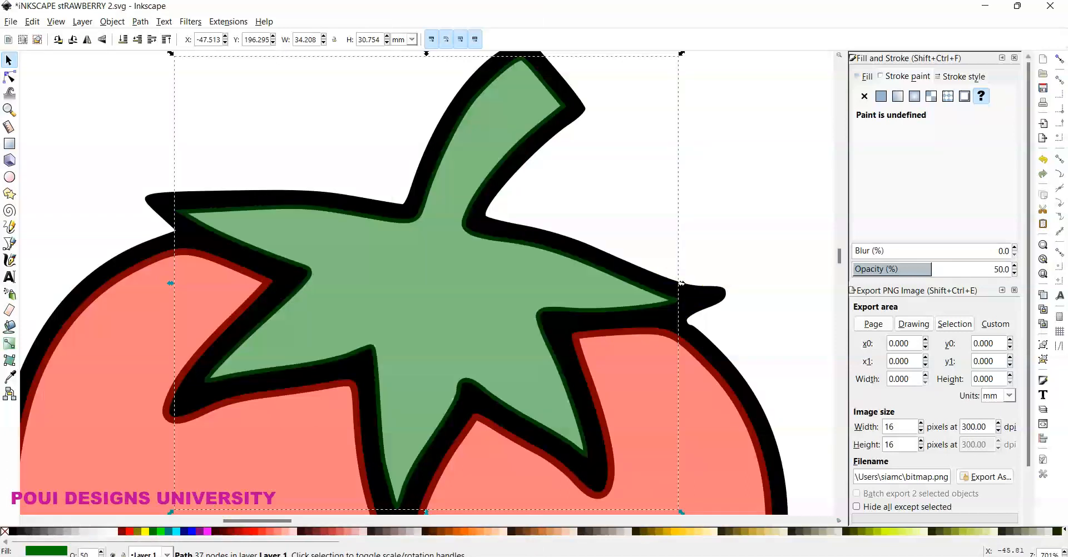
# Step: Fill the cut-out outline with golden yellow, and check the leaf overlap by moving the translucent cap aside and undoing the move
pyautogui.click(708, 298)
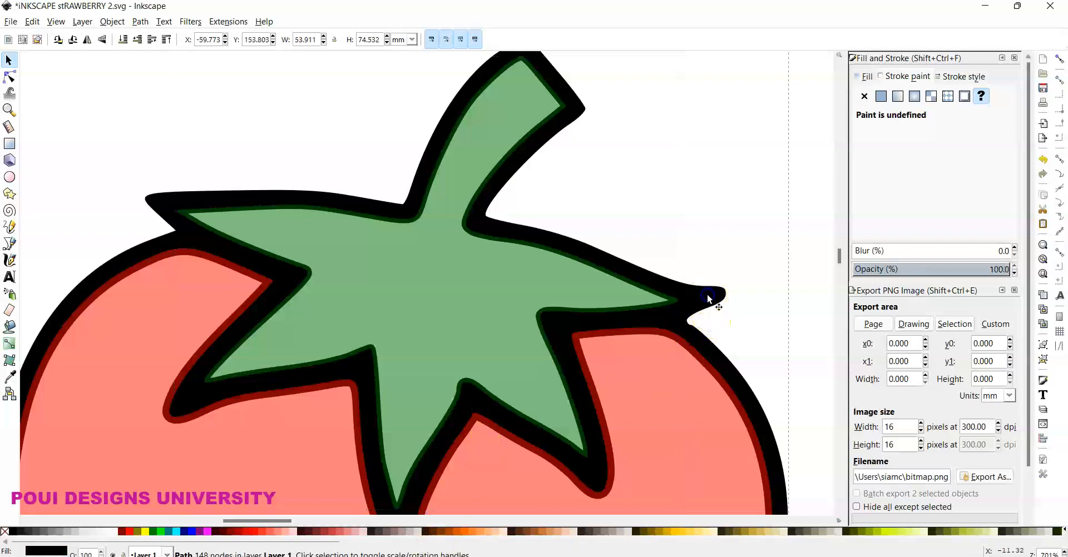
pyautogui.click(687, 532)
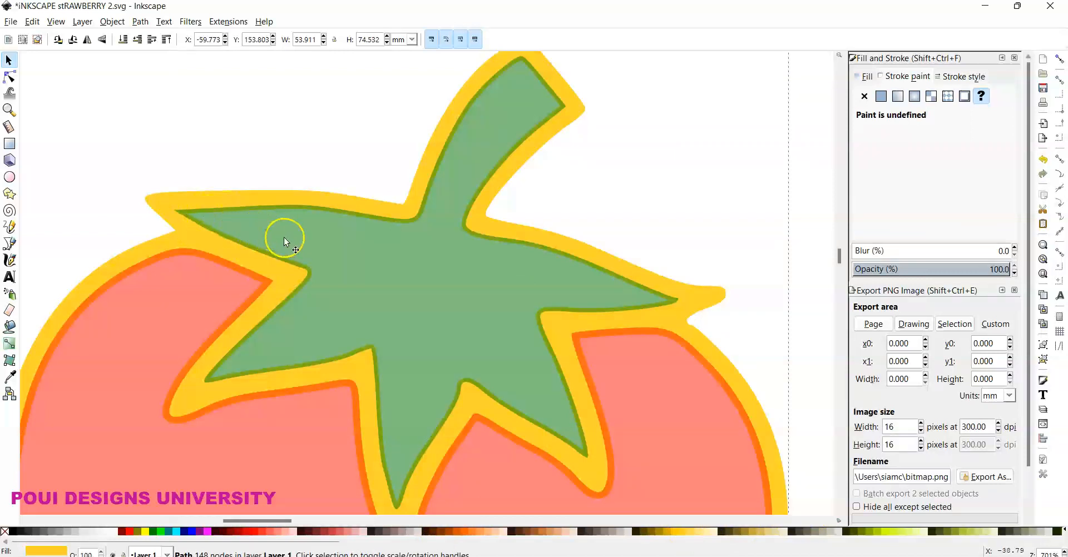
pyautogui.click(403, 262)
pyautogui.click(443, 271)
pyautogui.click(425, 269)
pyautogui.moveTo(429, 274); pyautogui.dragTo(519, 293)
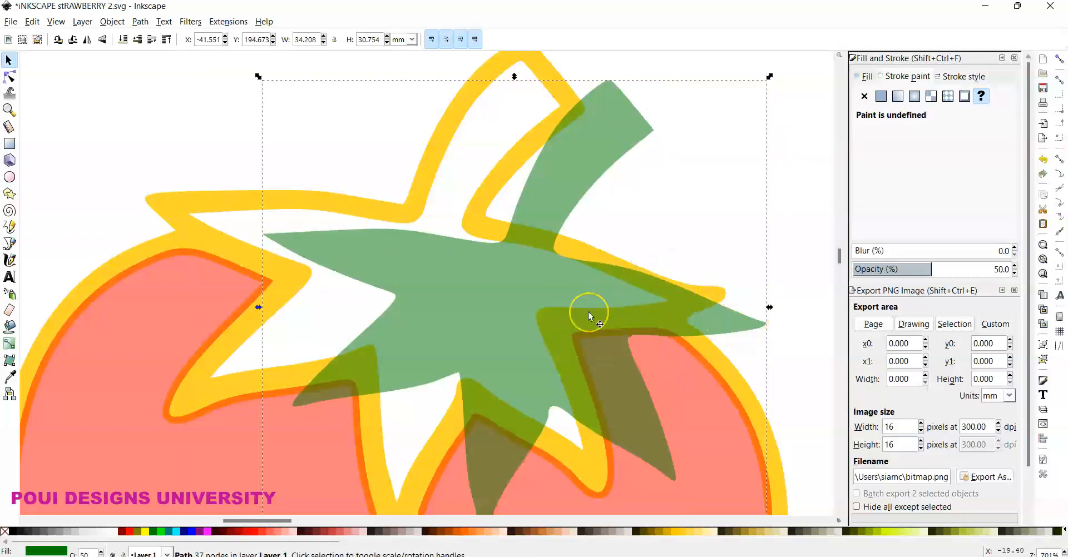
pyautogui.hotkey('ctrl', 'z')
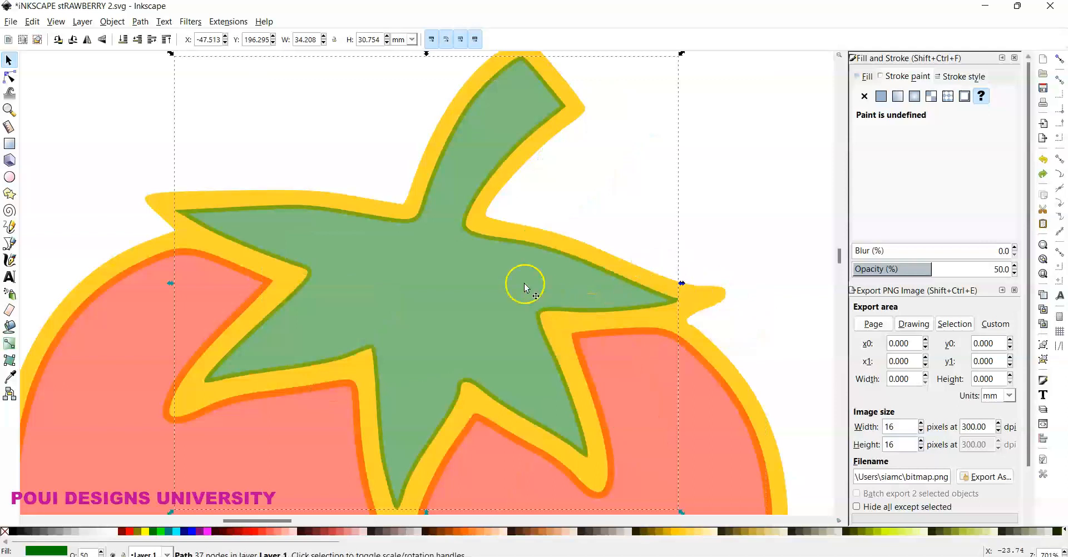
# Step: Fill the copied strawberry's cut-out outline with black
pyautogui.press('-')
pyautogui.press('-')
pyautogui.press('-')
pyautogui.press('-')
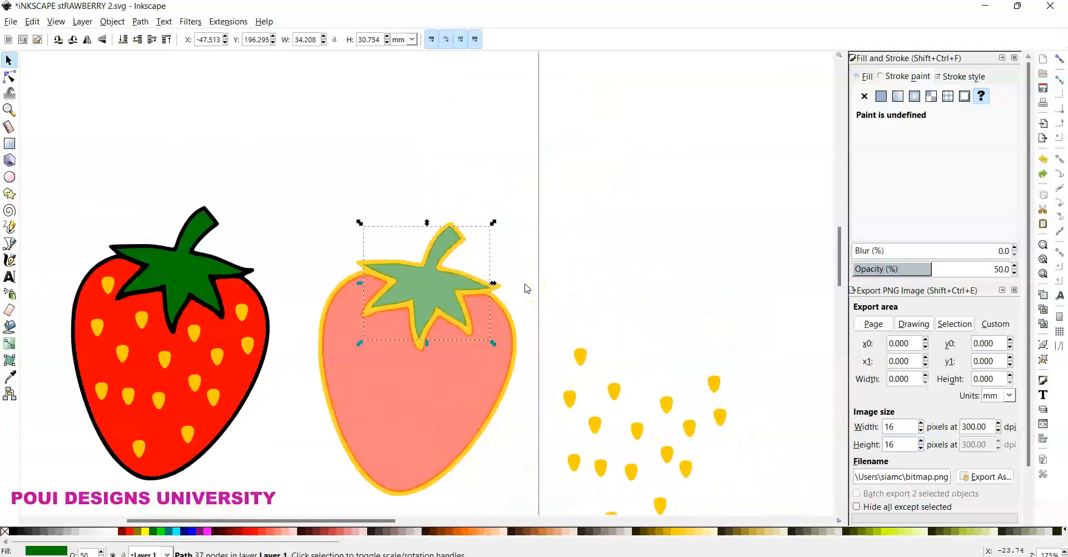
pyautogui.click(513, 317)
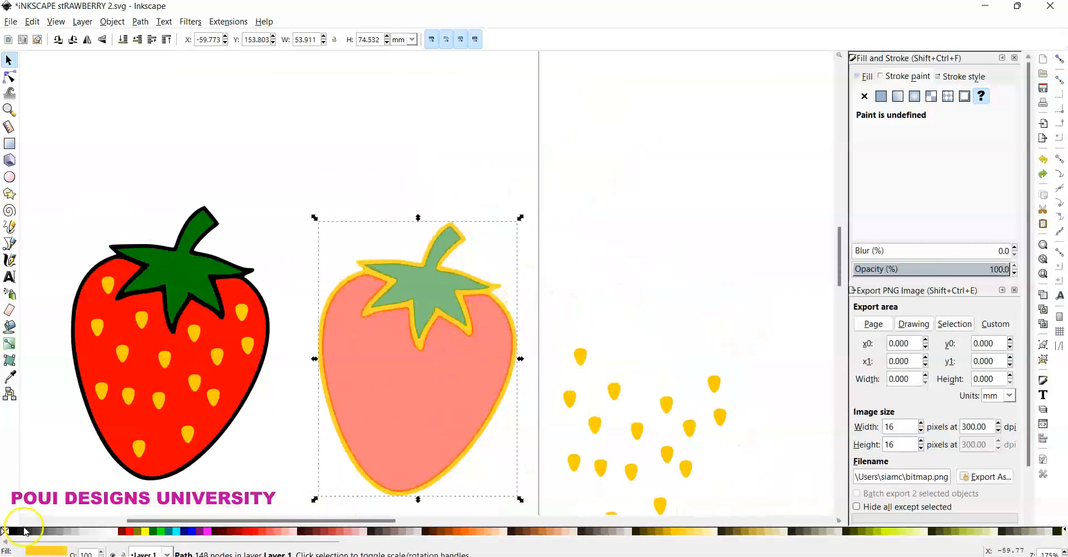
pyautogui.keyDown('shift'); pyautogui.click(12, 534); pyautogui.keyUp('shift')
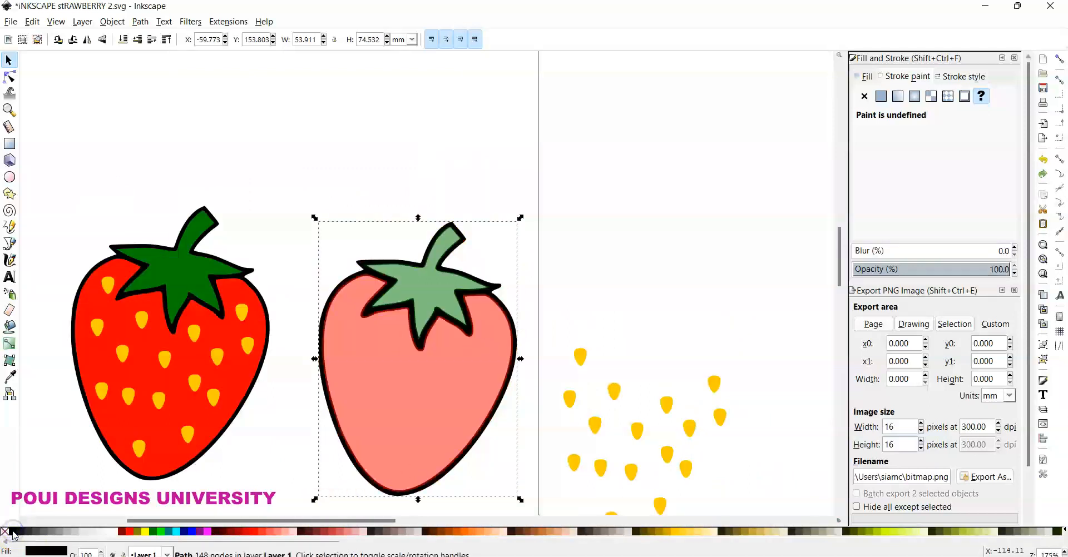
# Step: Set the opacity of the copied strawberry's red body and green leaf cap to 100%
pyautogui.click(405, 433)
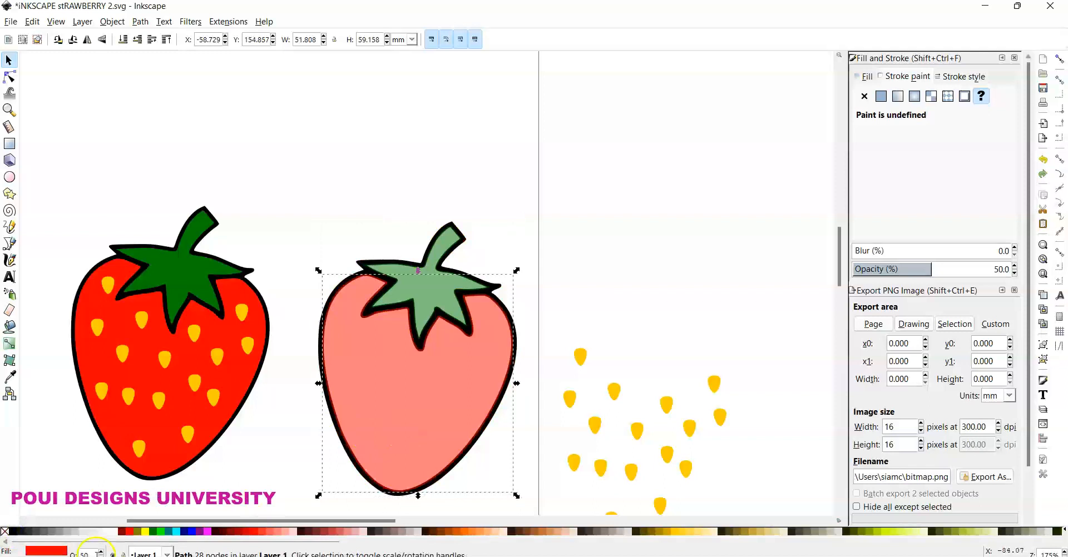
pyautogui.click(89, 554)
pyautogui.write('0')
pyautogui.press('Return')
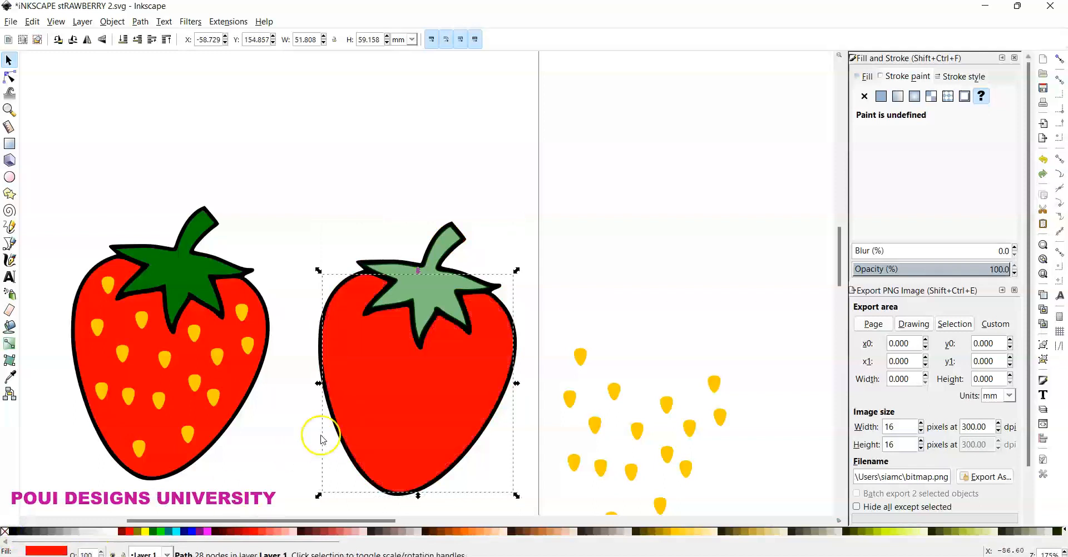
pyautogui.click(431, 299)
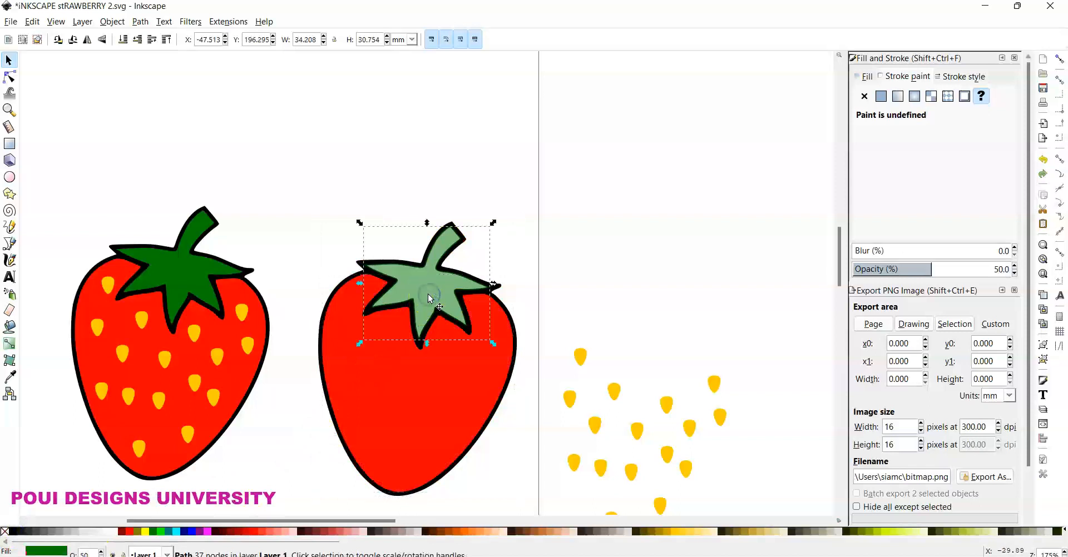
pyautogui.click(95, 553)
pyautogui.write('2')
pyautogui.press('Return')
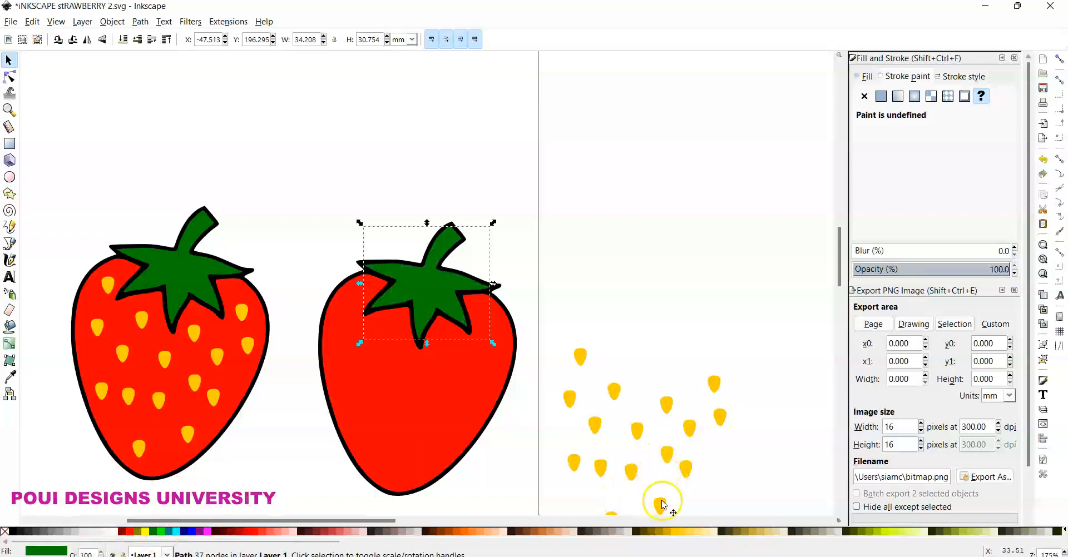
# Step: Move the golden seeds onto the copied strawberry's red body
pyautogui.moveTo(661, 505); pyautogui.dragTo(432, 449)
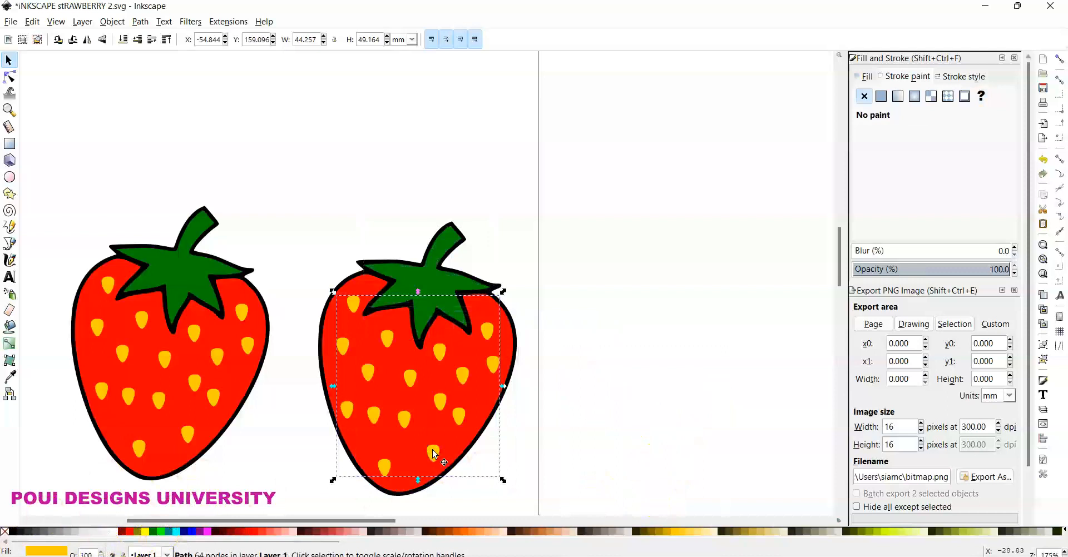
pyautogui.click(433, 451)
pyautogui.press('3')
pyautogui.press('-')
pyautogui.press('-')
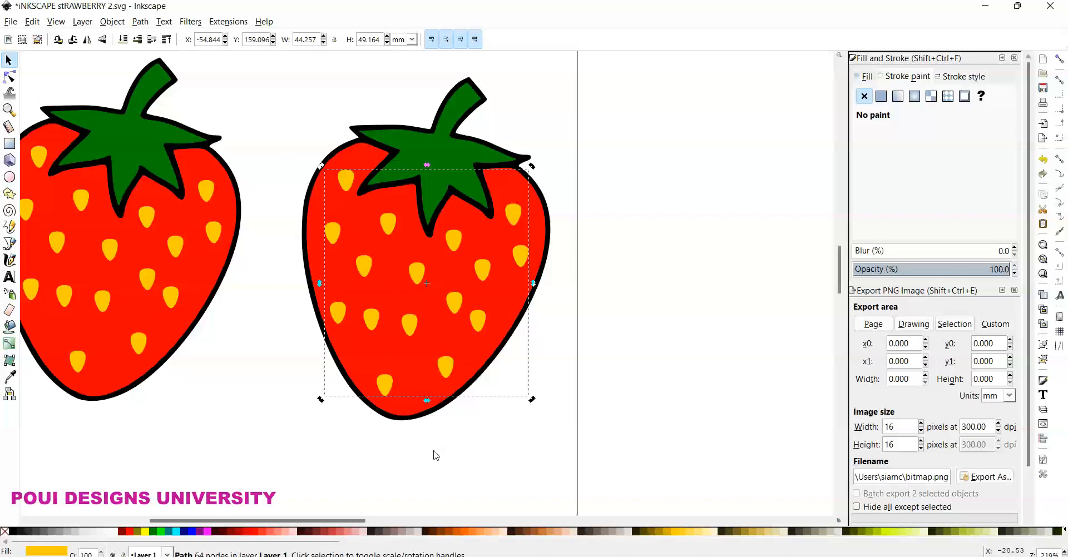
# Step: Duplicate the golden seeds on the copied strawberry and fill the duplicate with cyan
pyautogui.hotkey('ctrl', 'd')
pyautogui.click(176, 532)
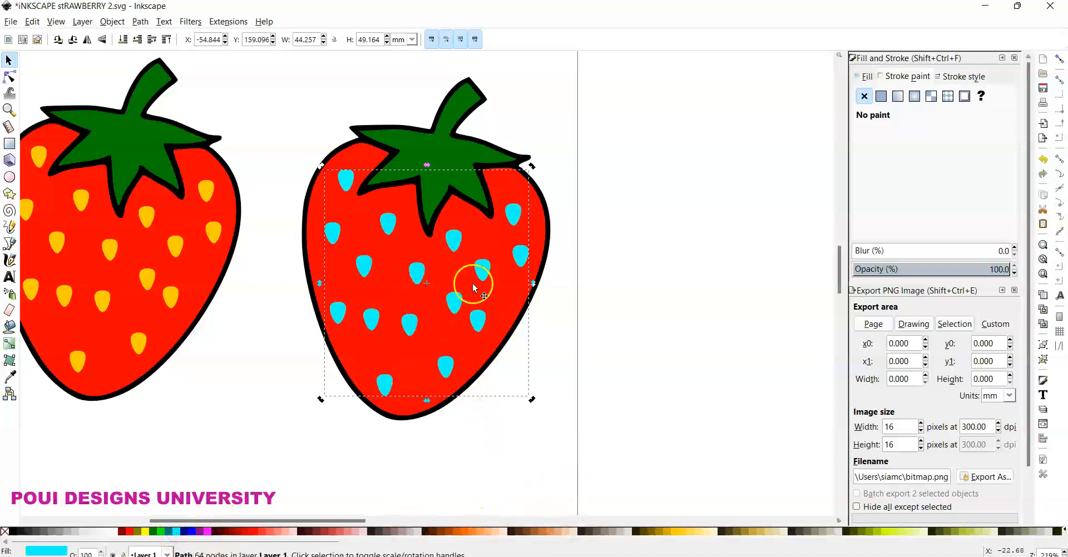
pyautogui.press('3')
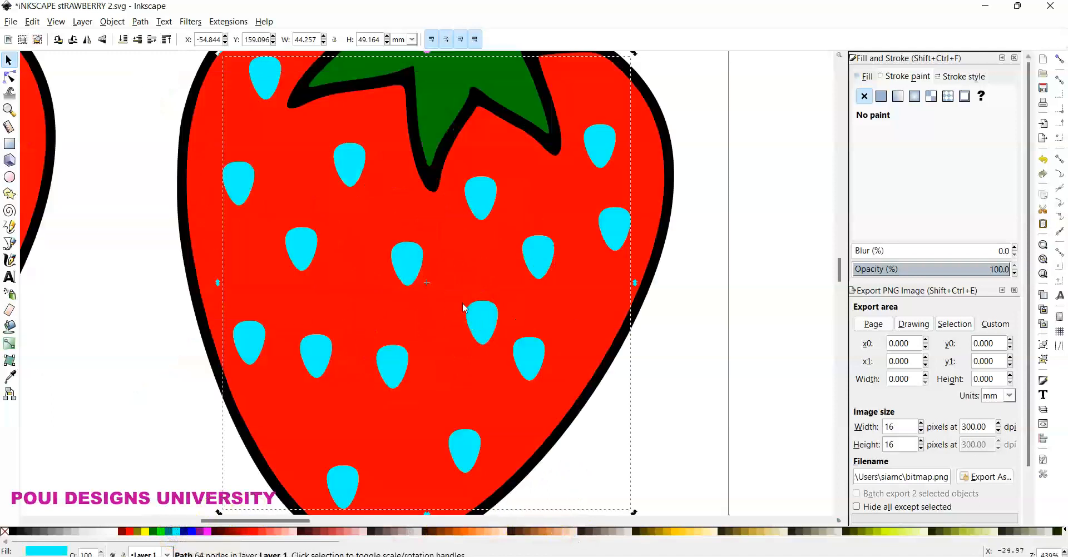
pyautogui.press('-')
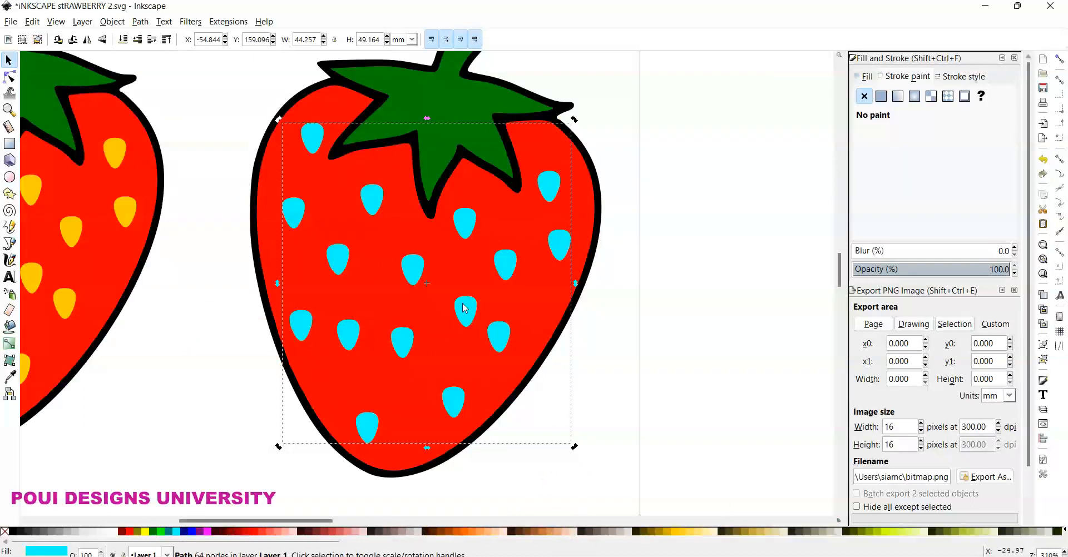
# Step: Inset the cyan seeds by about 0.42 pt with a dynamic offset, leaving a thin golden rim around each
pyautogui.press('ctrl')
pyautogui.press('n')
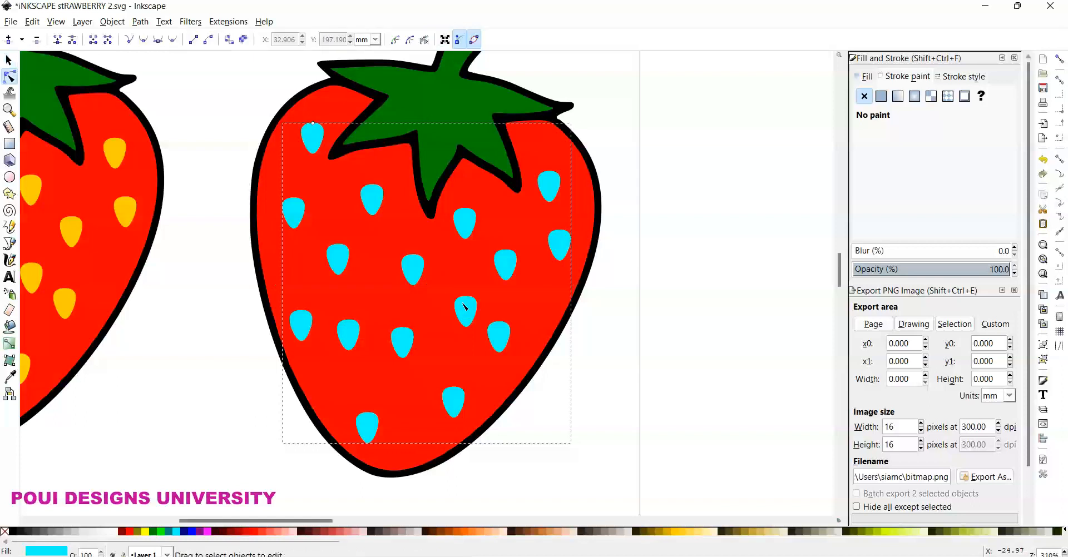
pyautogui.click(314, 126)
pyautogui.moveTo(313, 126); pyautogui.dragTo(314, 128)
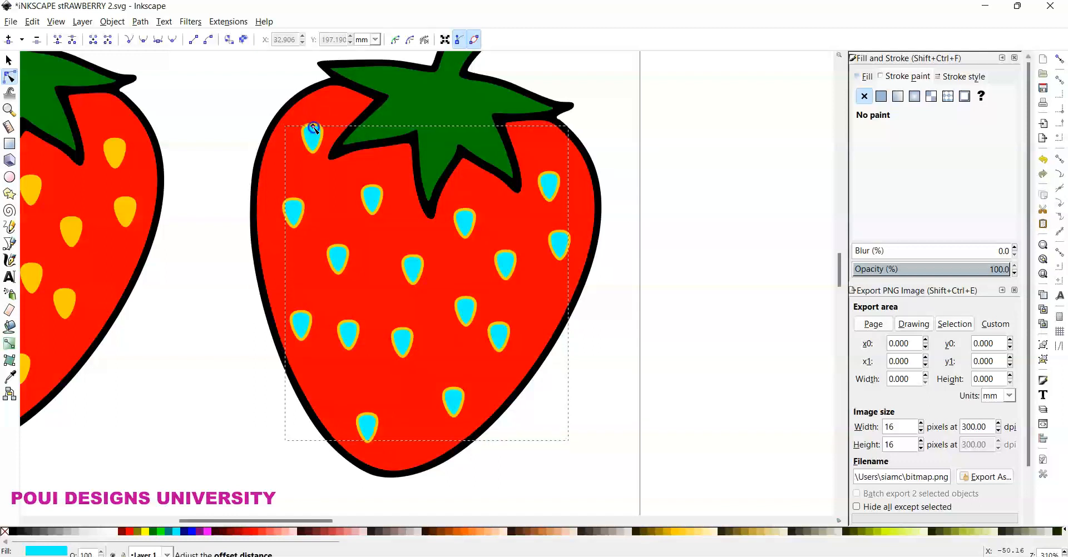
# Step: Subtract the cyan offset seeds from the copied strawberry's red body using Difference
pyautogui.click(12, 60)
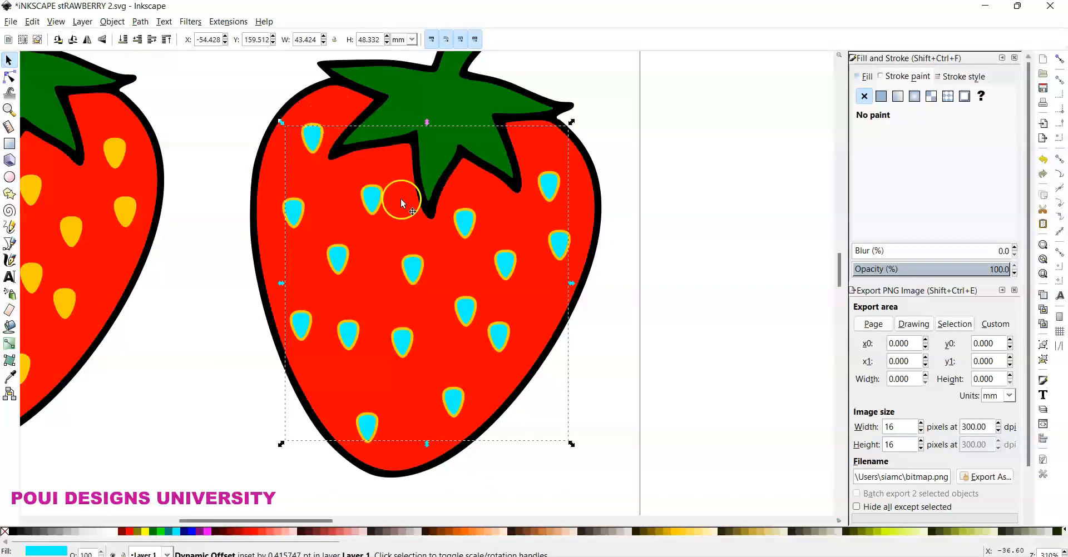
pyautogui.keyDown('shift'); pyautogui.click(322, 103); pyautogui.keyUp('shift')
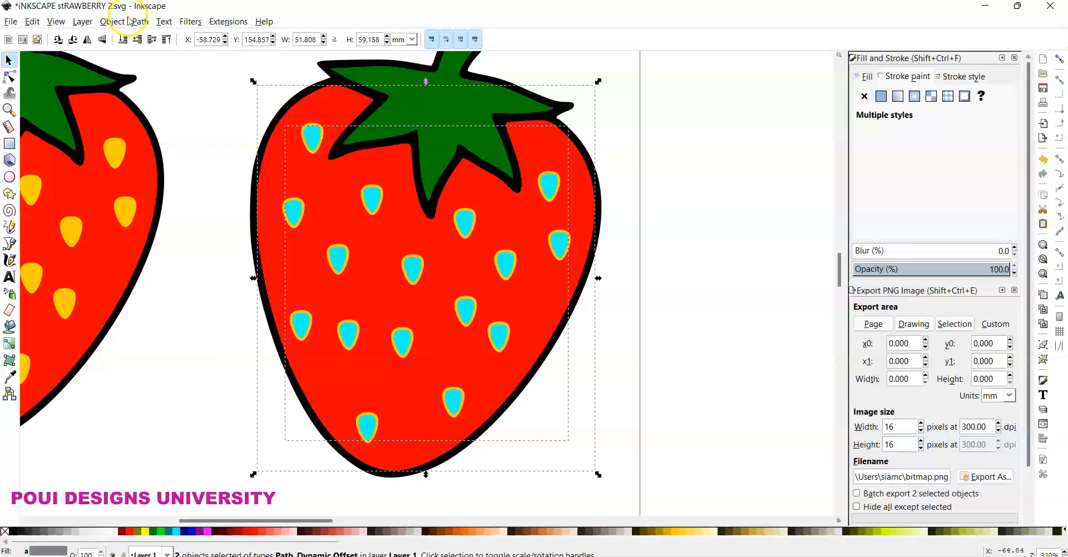
pyautogui.click(138, 21)
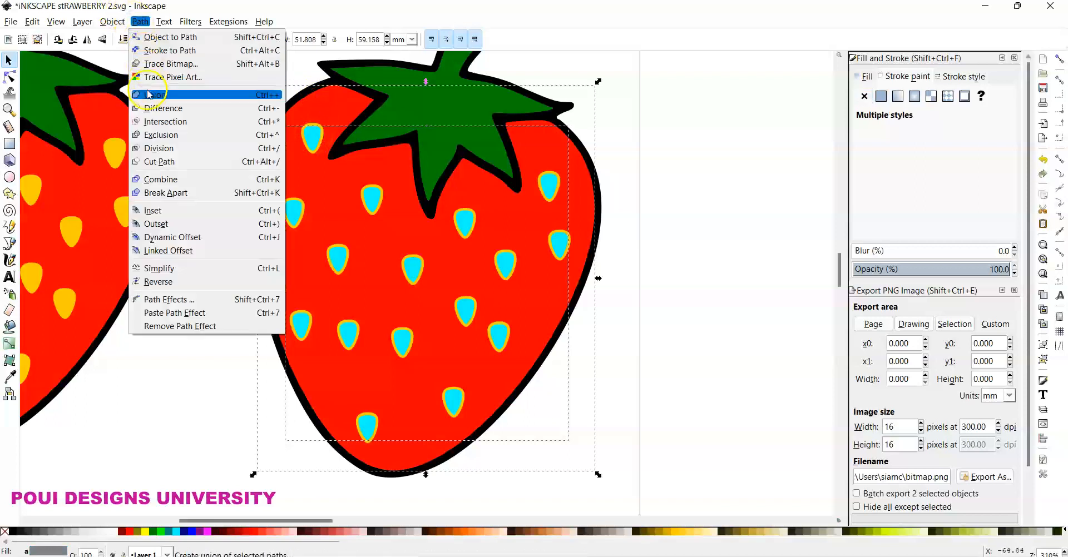
pyautogui.click(165, 110)
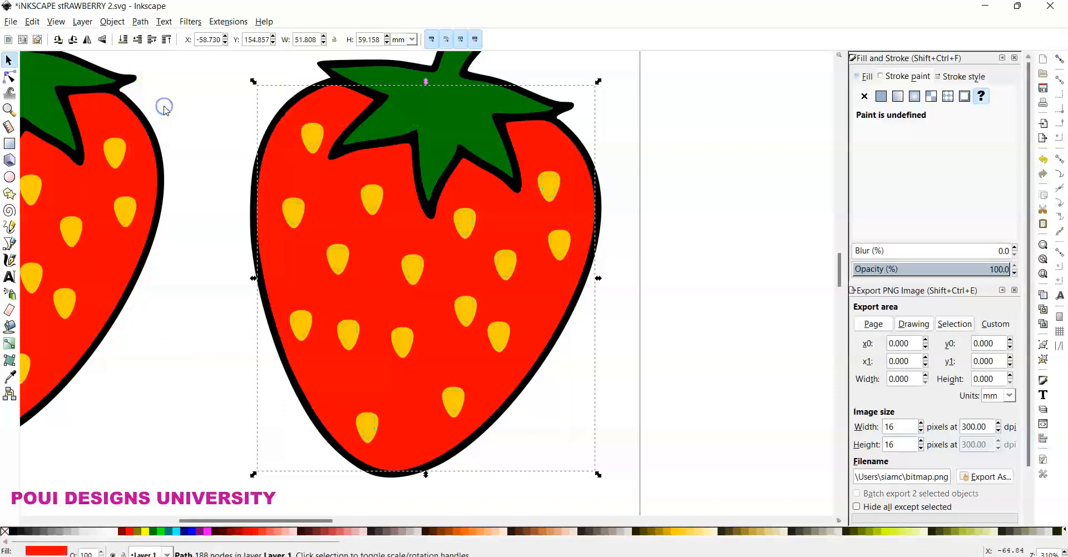
# Step: Check the copied strawberry's cut-outs by moving its golden seeds, red body and leaf cap aside, and undo the moves
pyautogui.moveTo(419, 269); pyautogui.dragTo(584, 305)
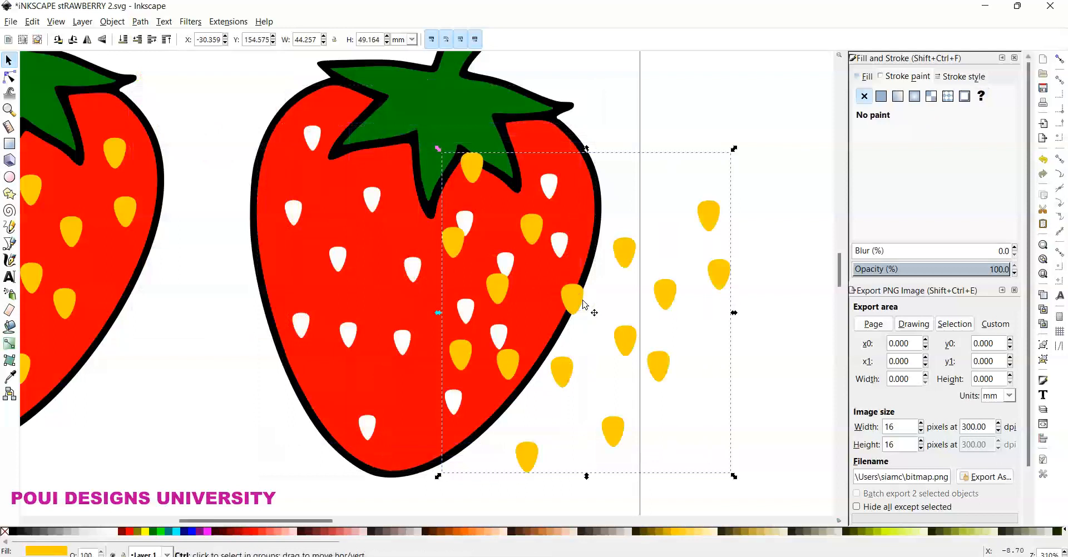
pyautogui.hotkey('ctrl', 'z')
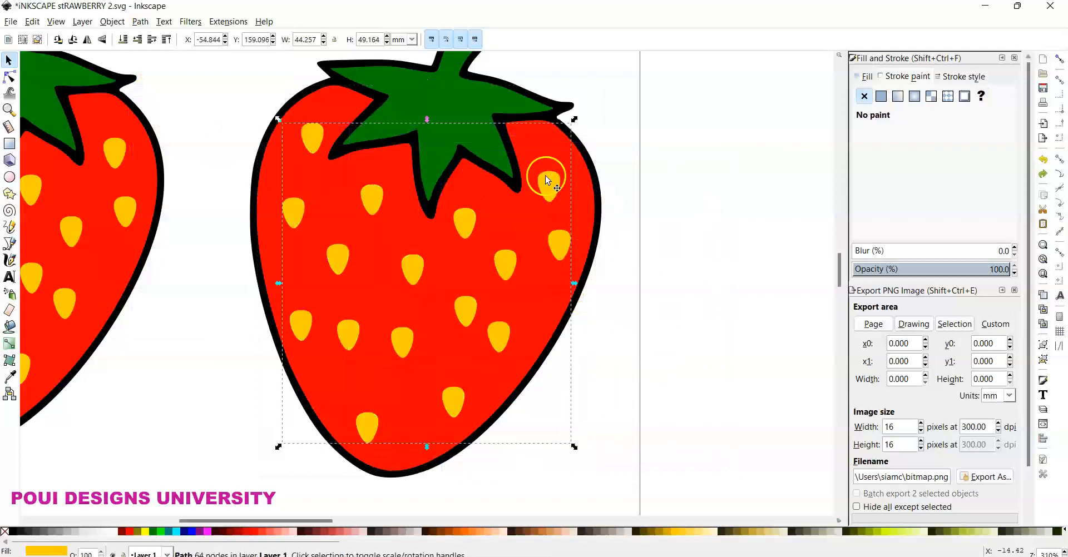
pyautogui.press('-')
pyautogui.press('-')
pyautogui.press('-')
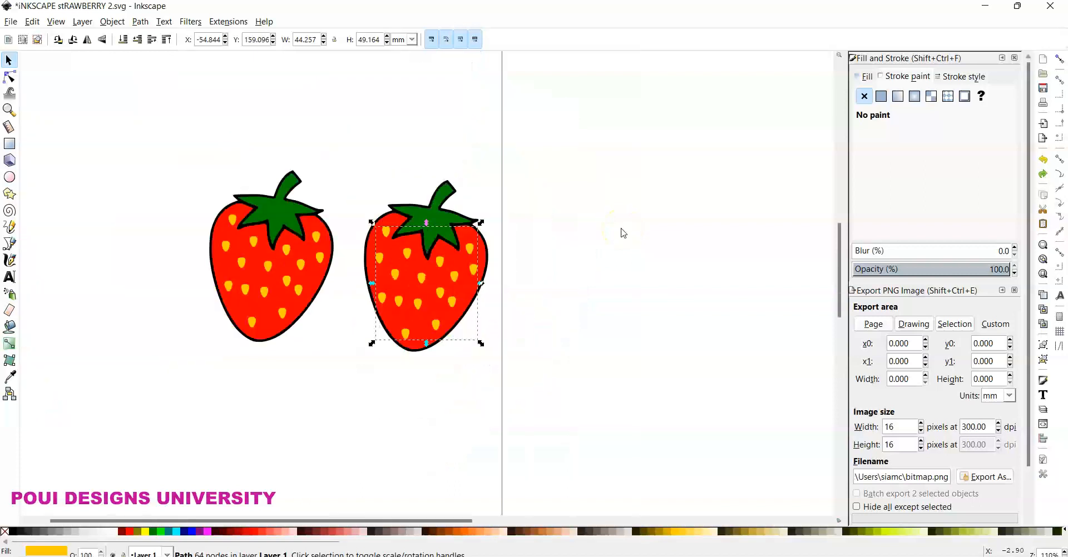
pyautogui.click(532, 336)
pyautogui.moveTo(453, 274); pyautogui.dragTo(587, 291)
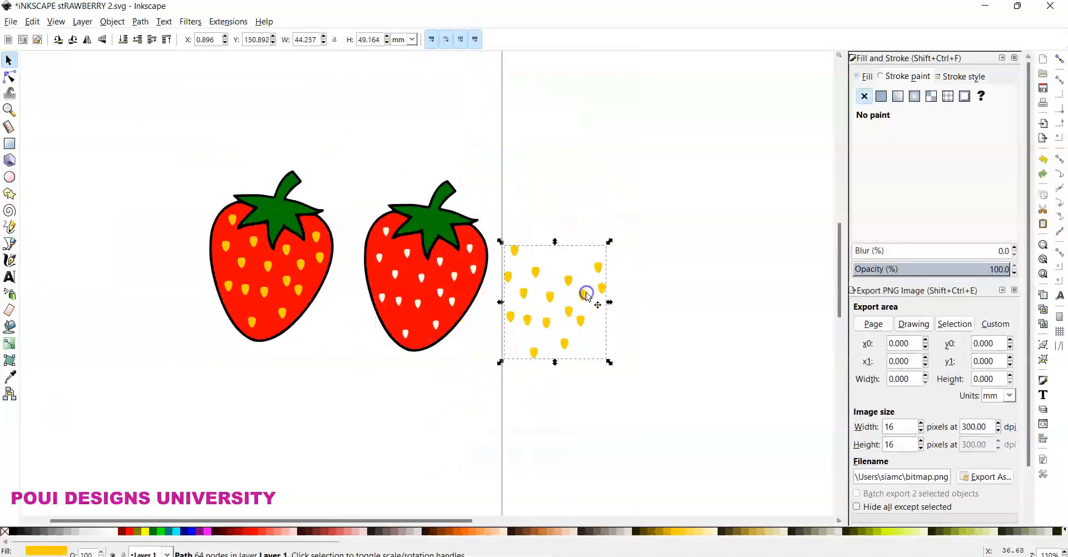
pyautogui.moveTo(449, 282); pyautogui.dragTo(583, 314)
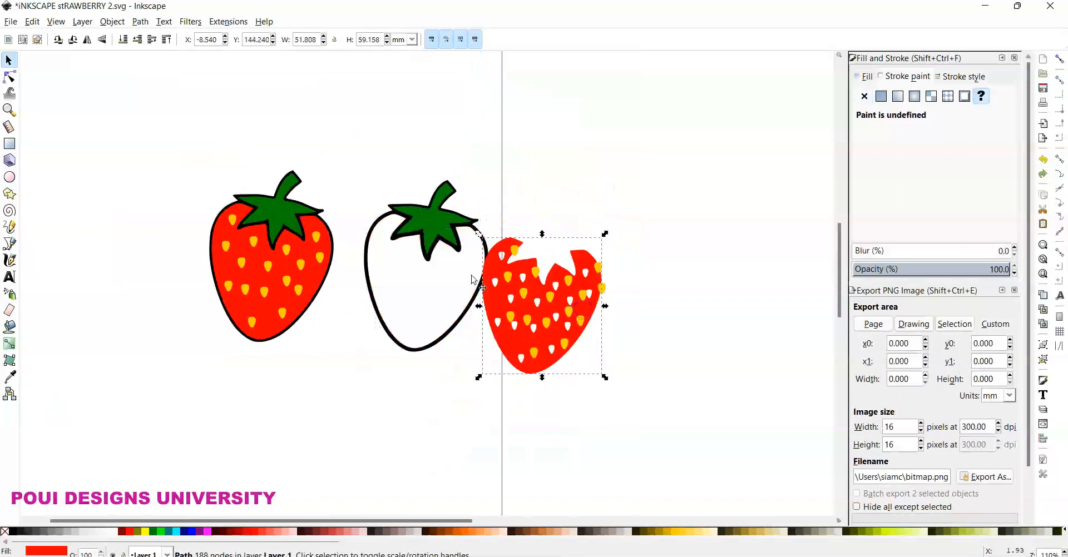
pyautogui.moveTo(440, 221); pyautogui.dragTo(584, 146)
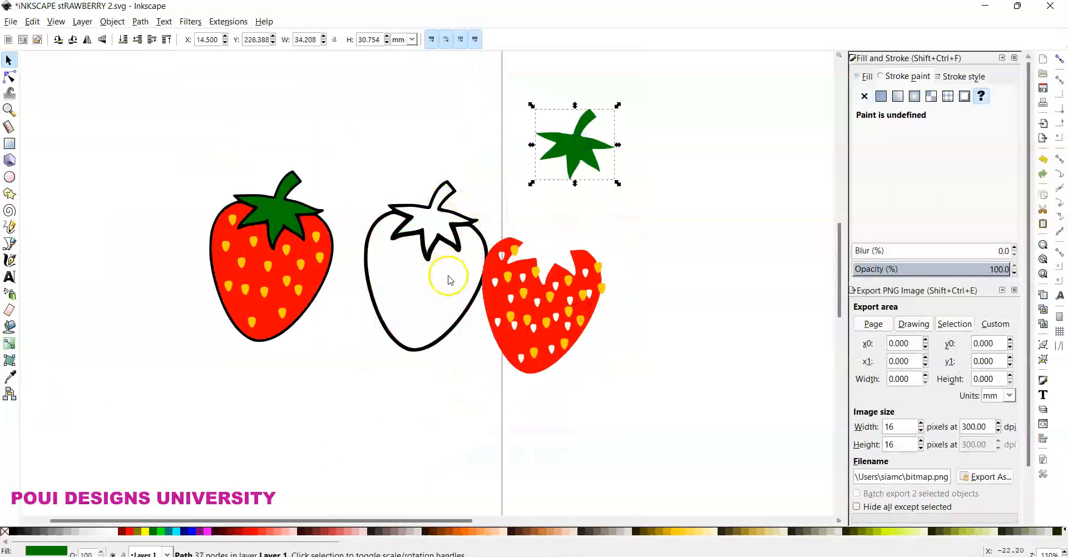
pyautogui.press('ctrl')
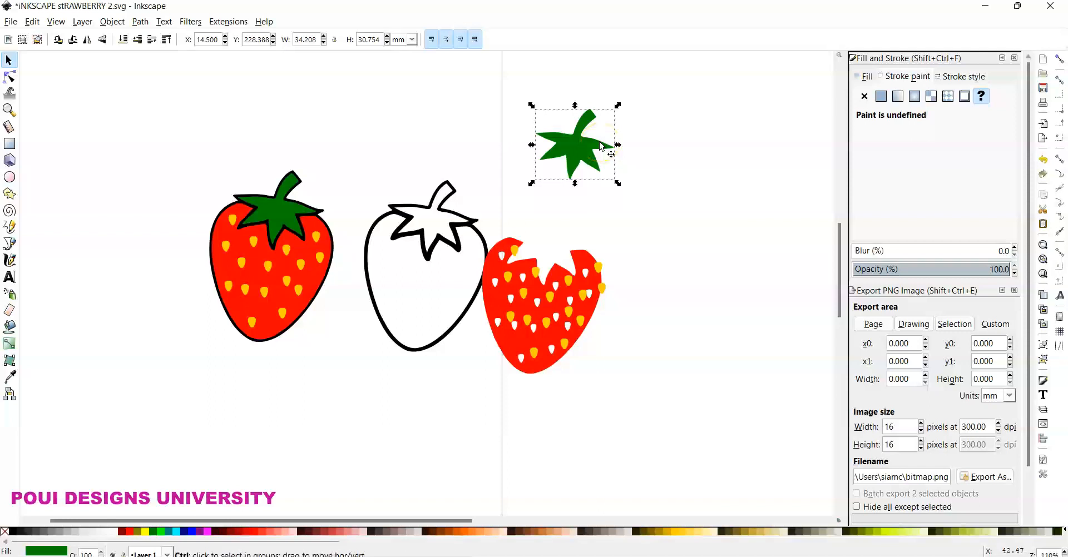
pyautogui.hotkey('ctrl', 'z')
pyautogui.hotkey('ctrl', 'z')
pyautogui.hotkey('ctrl', 'z')
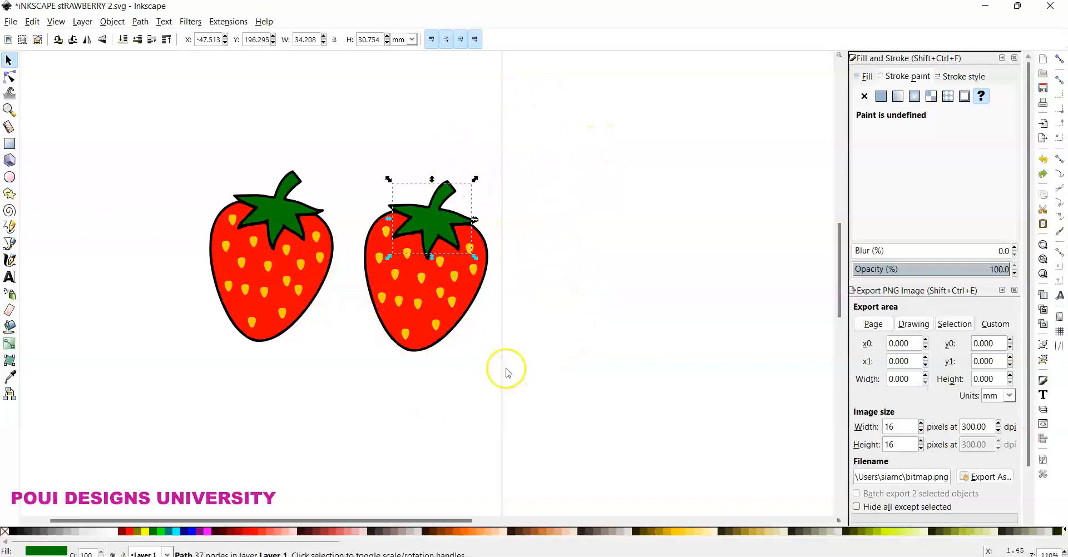
# Step: Inspect the original strawberry's stacked layers by moving its seeds, leaf cap and red body aside, and undo the moves
pyautogui.click(284, 267)
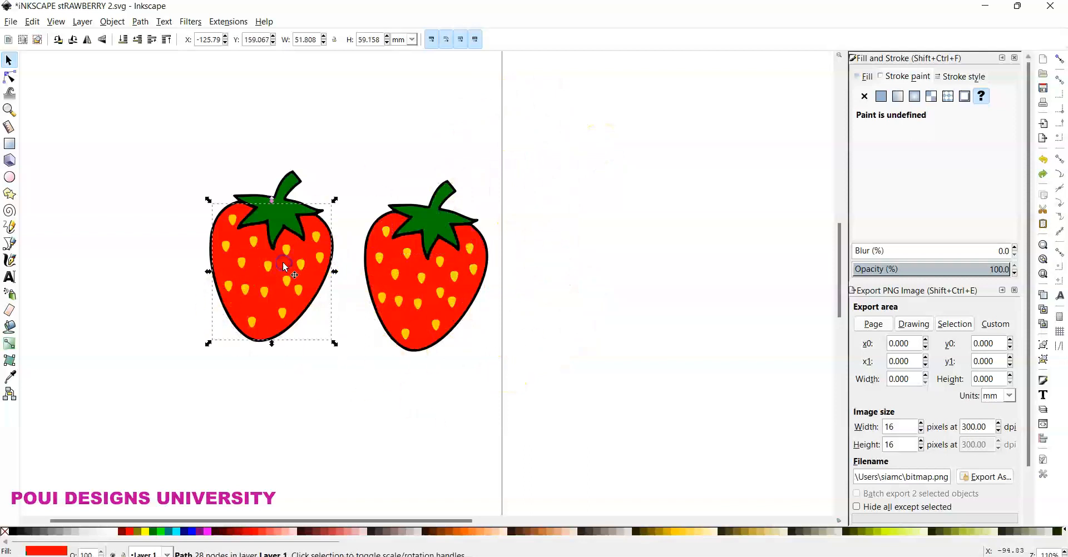
pyautogui.moveTo(285, 267); pyautogui.dragTo(155, 258)
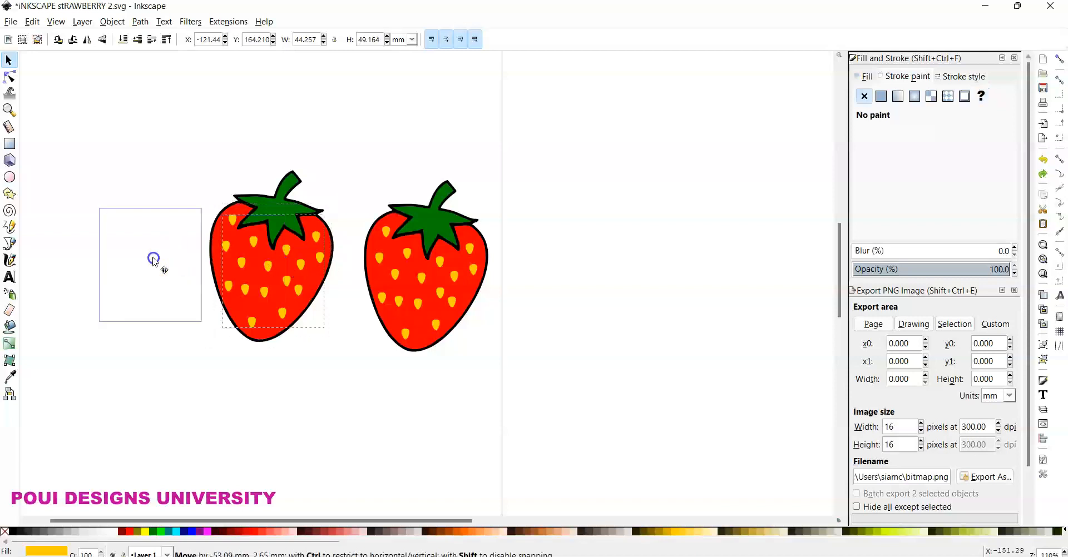
pyautogui.moveTo(276, 206); pyautogui.dragTo(245, 109)
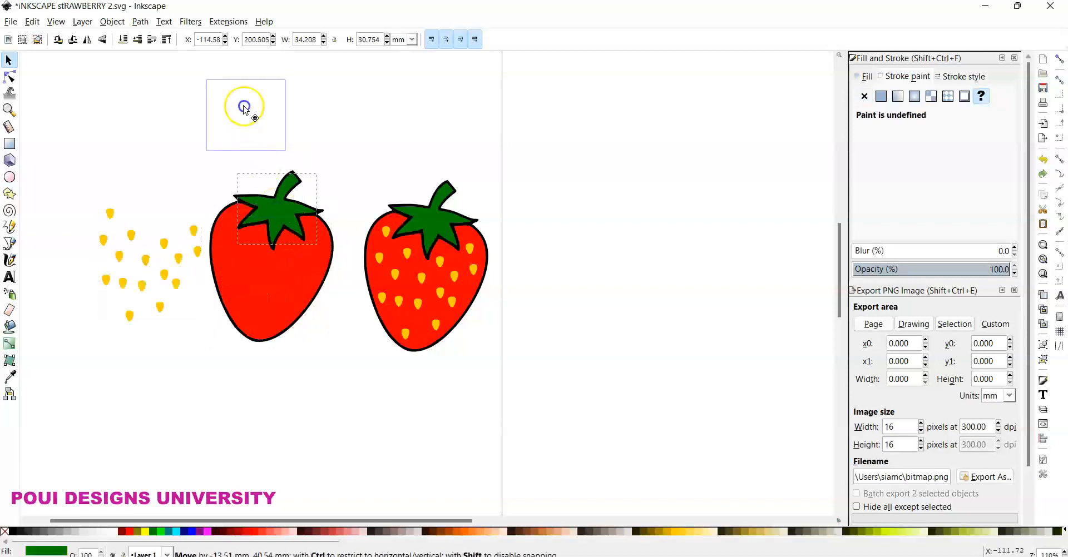
pyautogui.moveTo(273, 255); pyautogui.dragTo(150, 164)
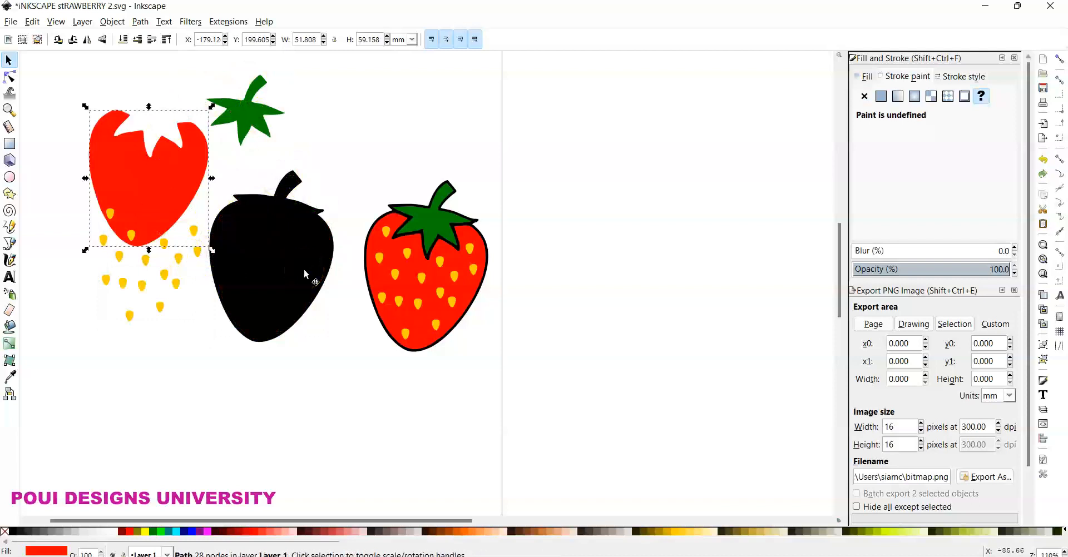
pyautogui.hotkey('ctrl', 'z')
pyautogui.hotkey('ctrl', 'z')
pyautogui.hotkey('ctrl', 'z')
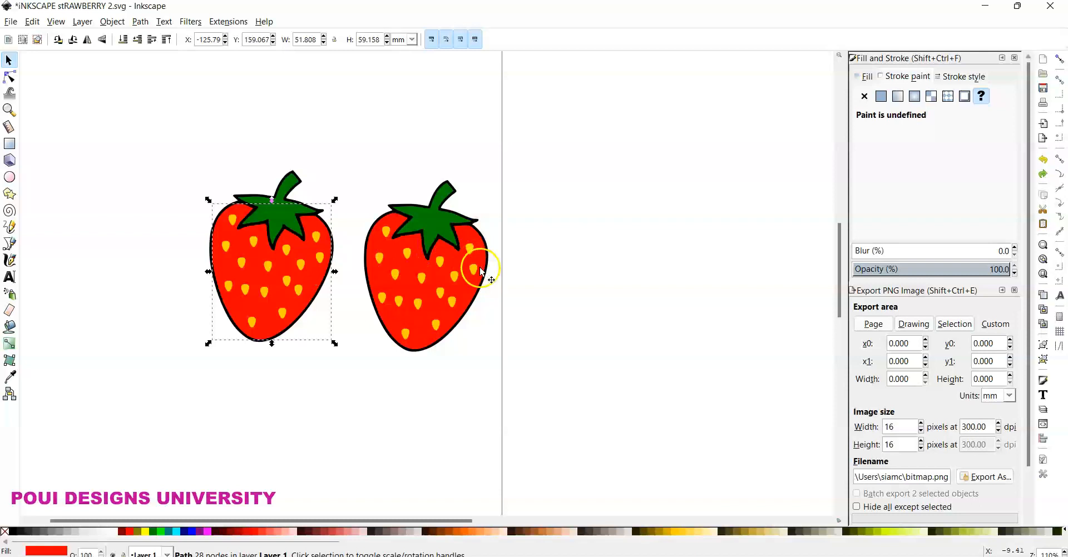
# Step: Move the whole copied strawberry to the page's lower-left area and enlarge it to about 100 × 131 mm
pyautogui.press('-')
pyautogui.press('-')
pyautogui.moveTo(478, 232); pyautogui.dragTo(374, 341)
pyautogui.moveTo(423, 295); pyautogui.dragTo(506, 448)
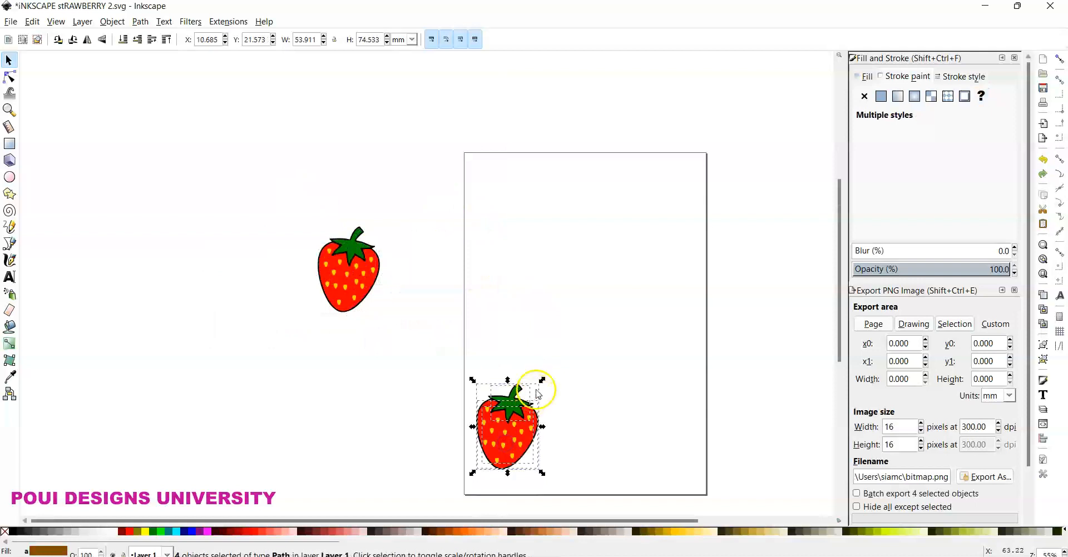
pyautogui.moveTo(544, 380); pyautogui.dragTo(597, 317)
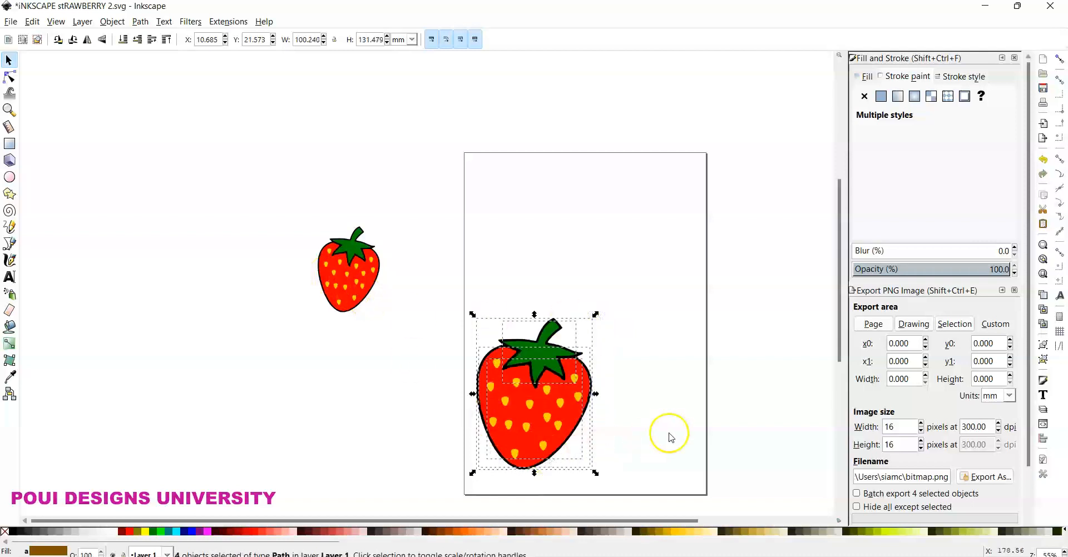
pyautogui.click(670, 433)
# Step: Fill the enlarged strawberry's red body with light pink
pyautogui.click(582, 420)
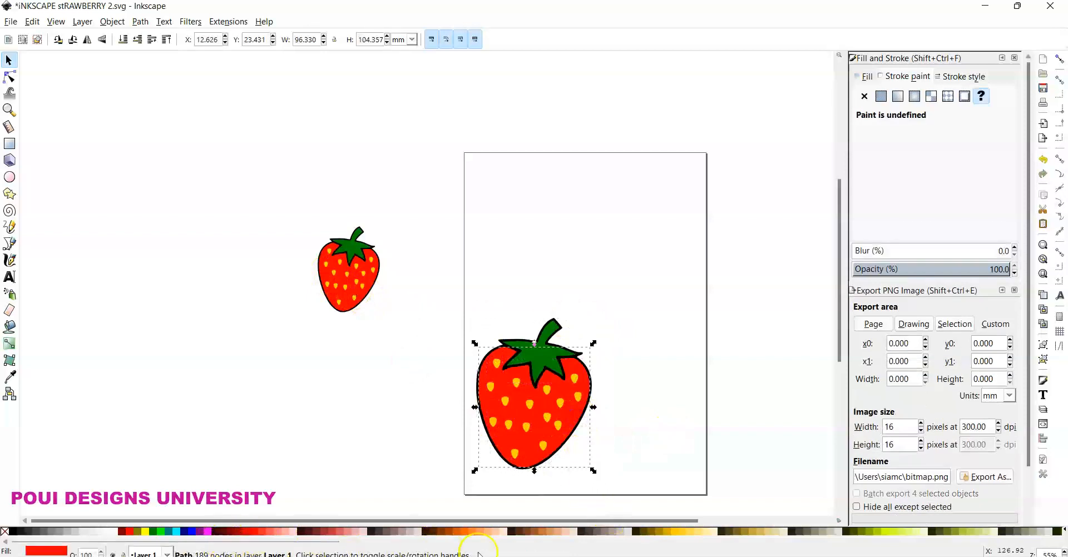
pyautogui.click(810, 541)
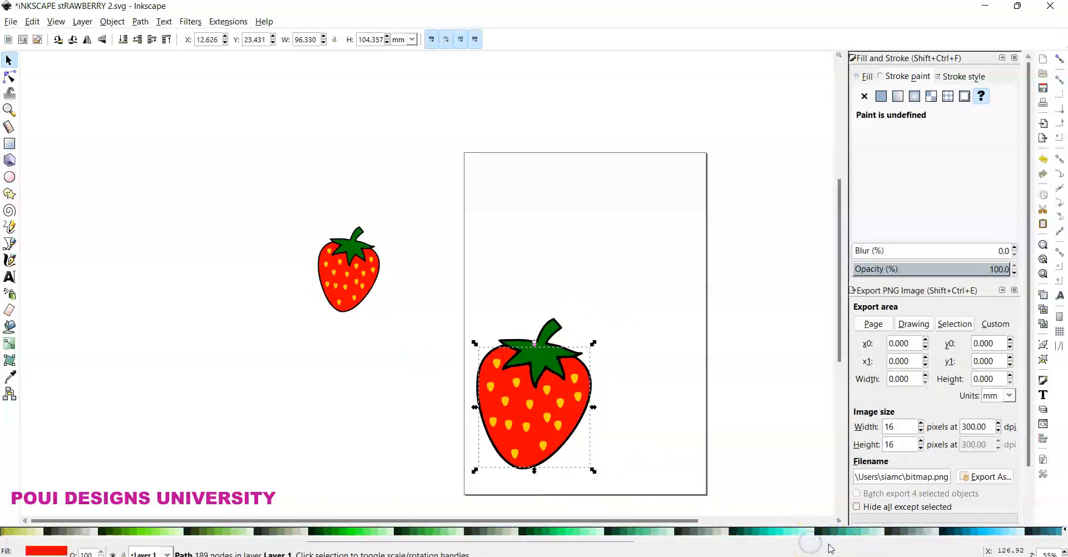
pyautogui.click(845, 542)
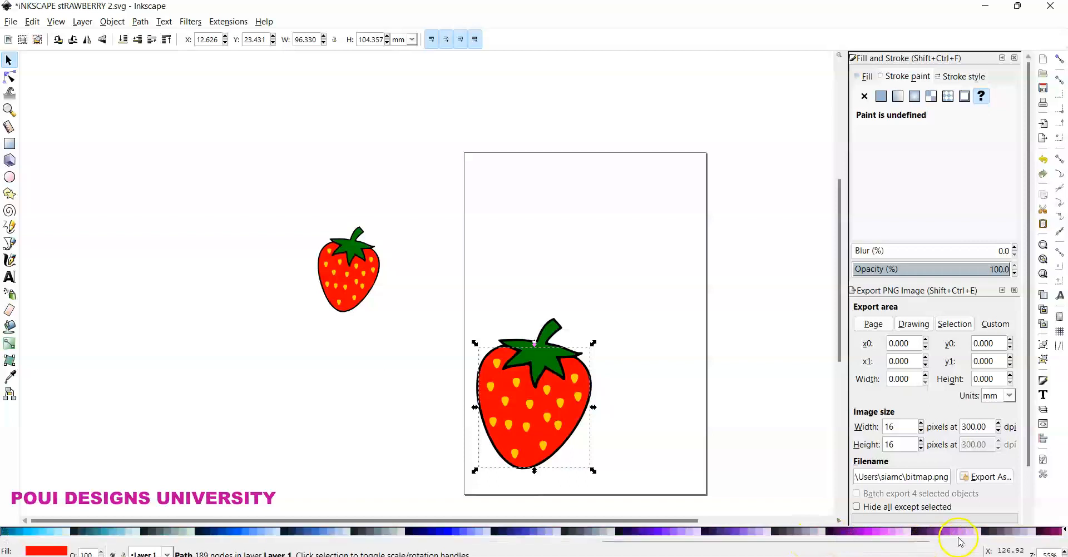
pyautogui.click(958, 542)
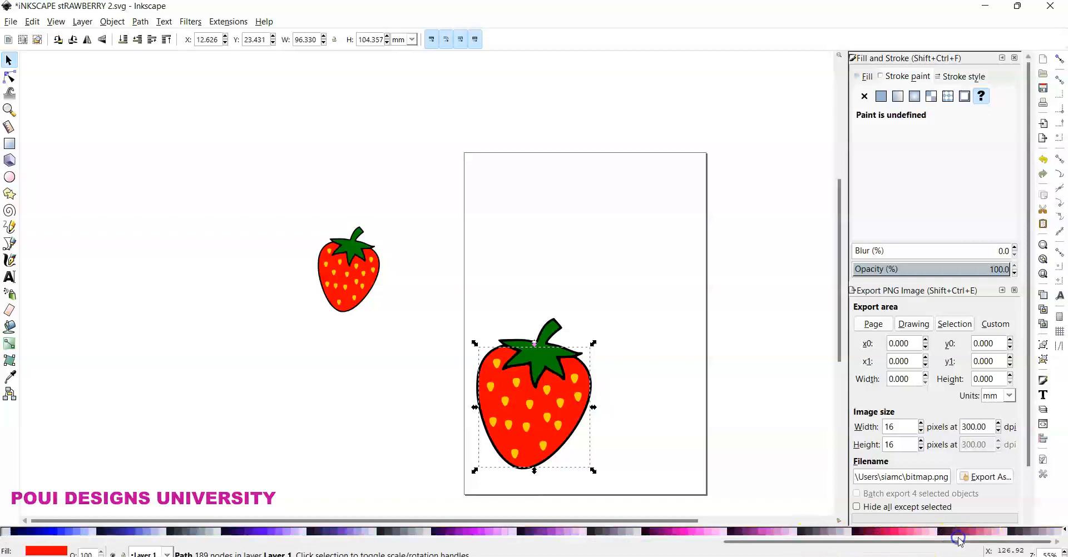
pyautogui.click(919, 534)
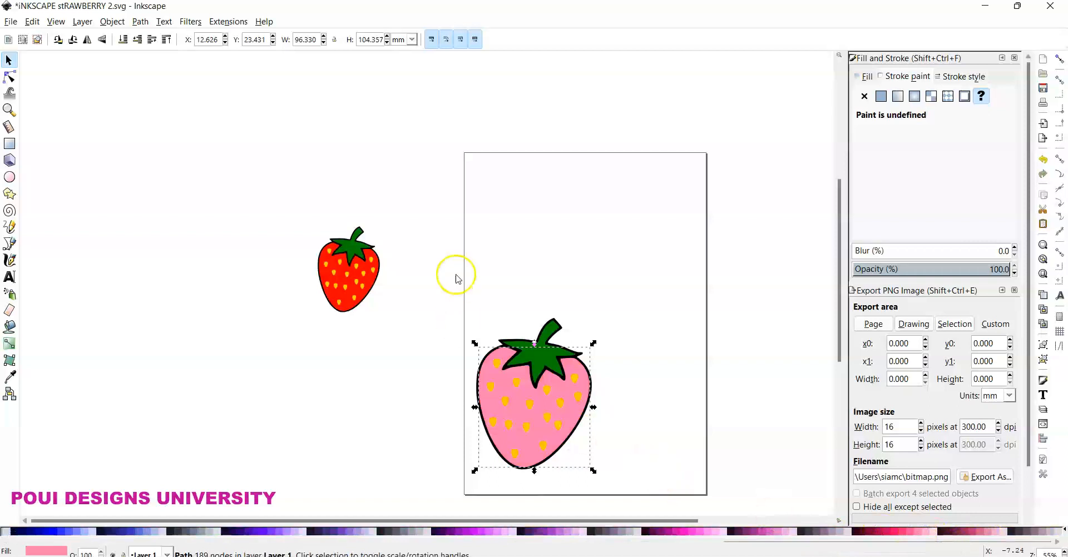
# Step: Move the original red strawberry to the page's upper-right area and enlarge it to about 110 × 142 mm
pyautogui.moveTo(246, 192); pyautogui.dragTo(448, 384)
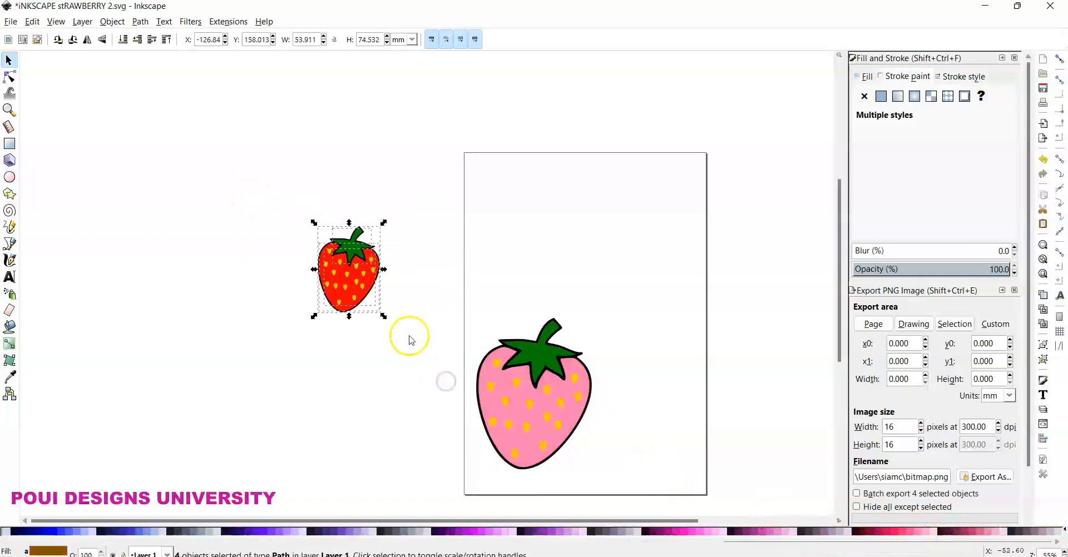
pyautogui.moveTo(345, 288); pyautogui.dragTo(514, 235)
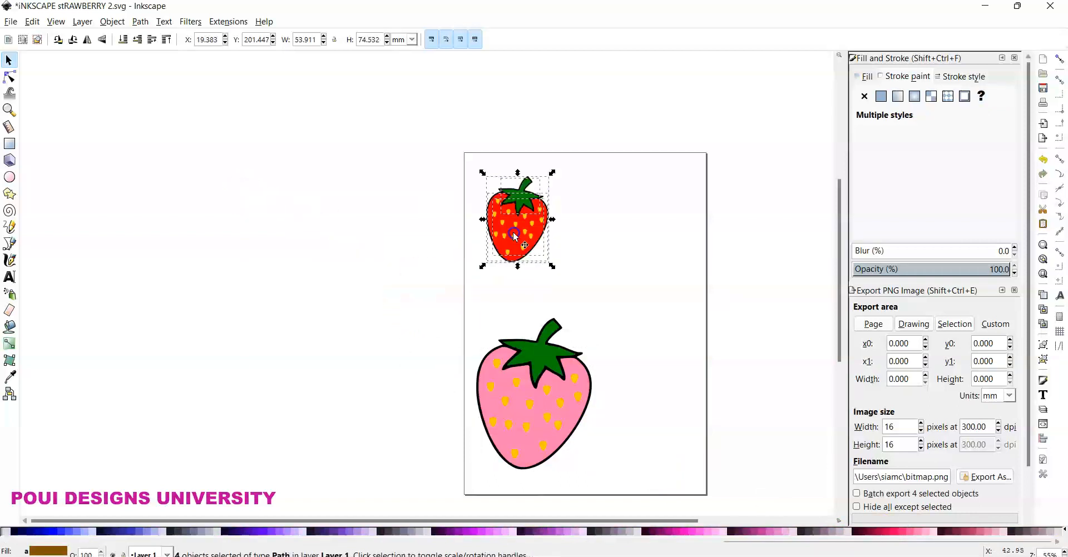
pyautogui.moveTo(553, 268); pyautogui.dragTo(616, 323)
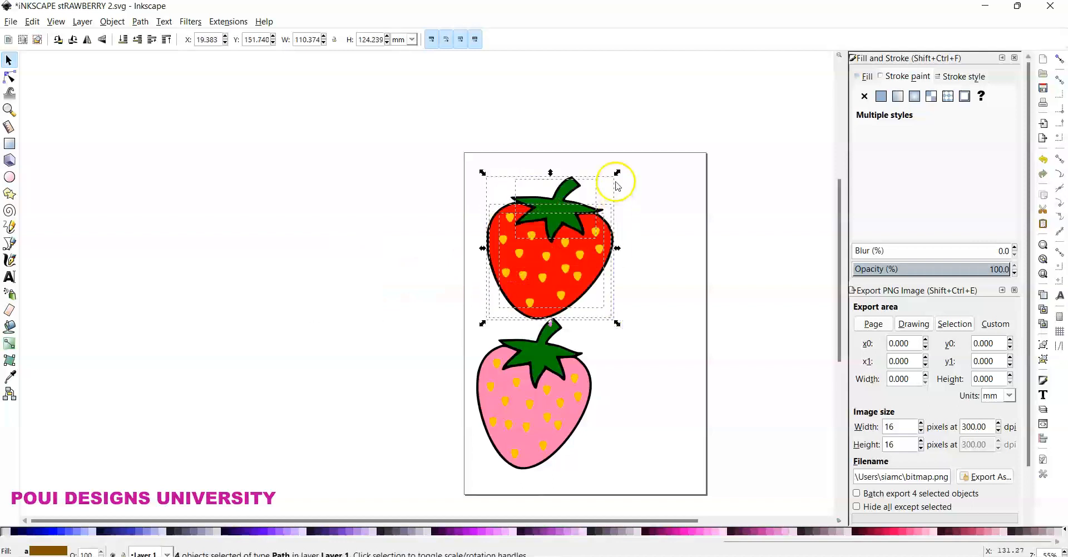
pyautogui.moveTo(616, 173); pyautogui.dragTo(616, 152)
pyautogui.moveTo(595, 239); pyautogui.dragTo(679, 251)
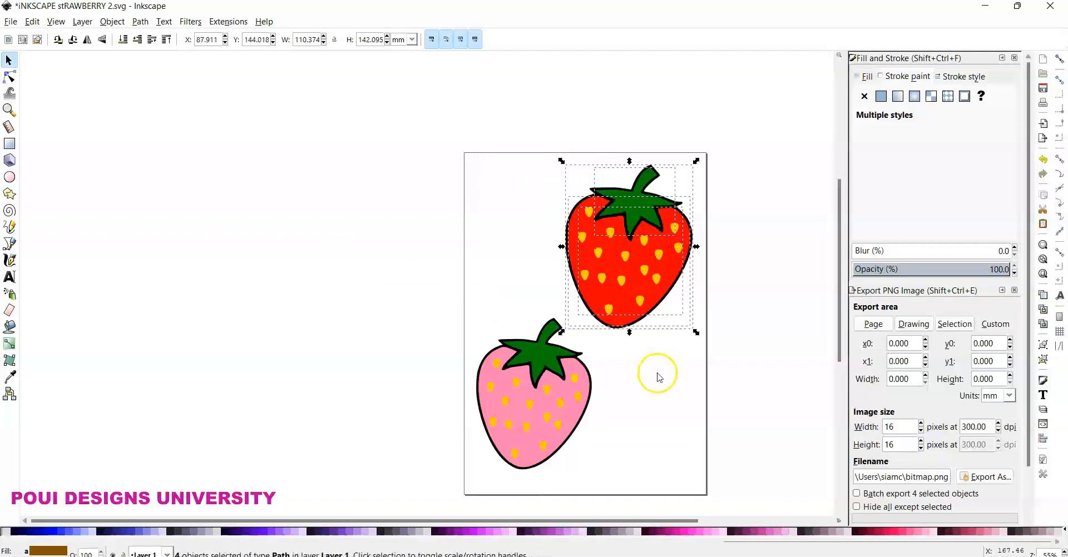
pyautogui.click(640, 426)
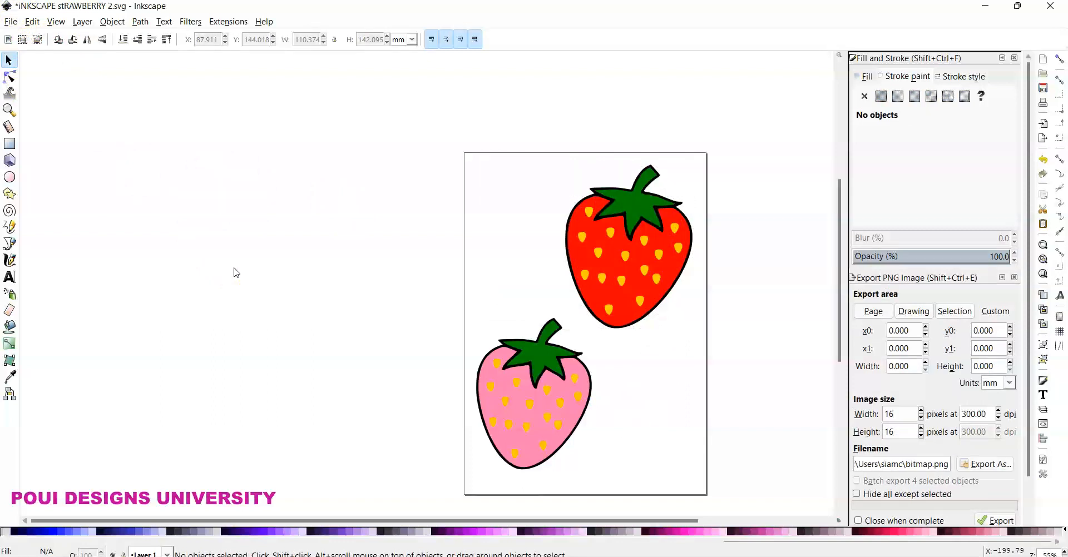
# Step: Save the strawberry drawing and switch to Silhouette Studio
pyautogui.press('ctrl')
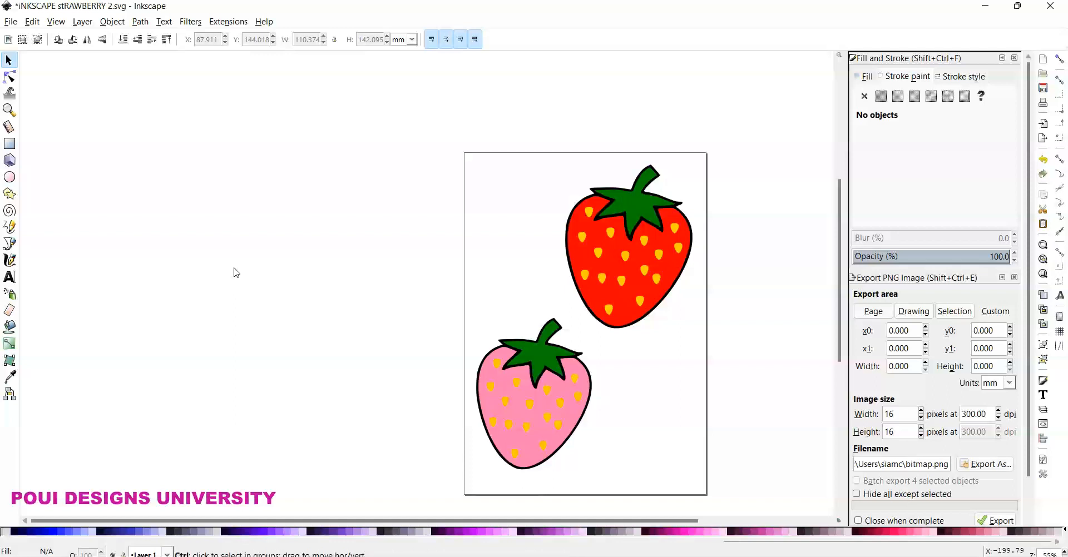
pyautogui.hotkey('ctrl', 's')
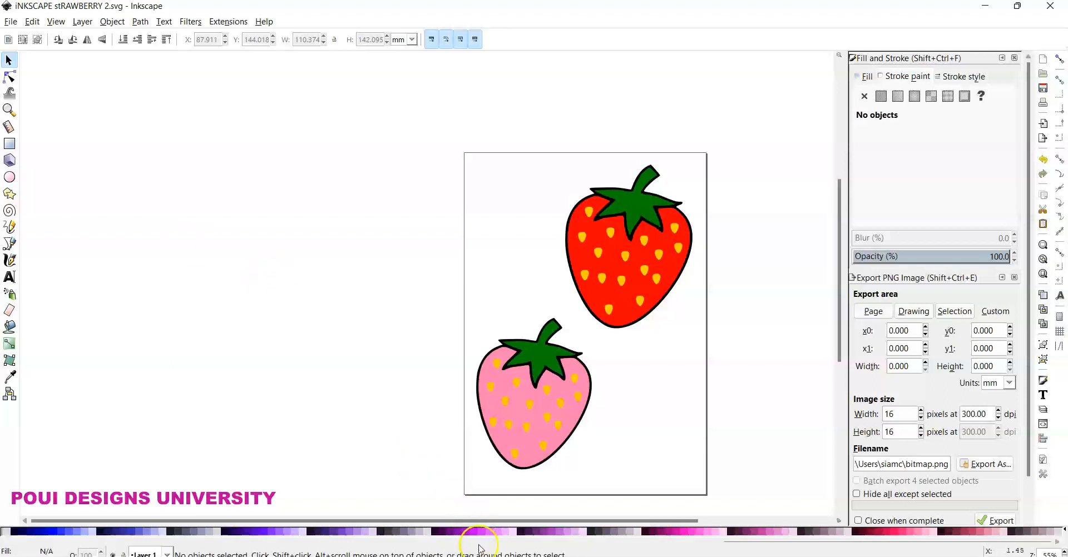
pyautogui.moveTo(473, 556)
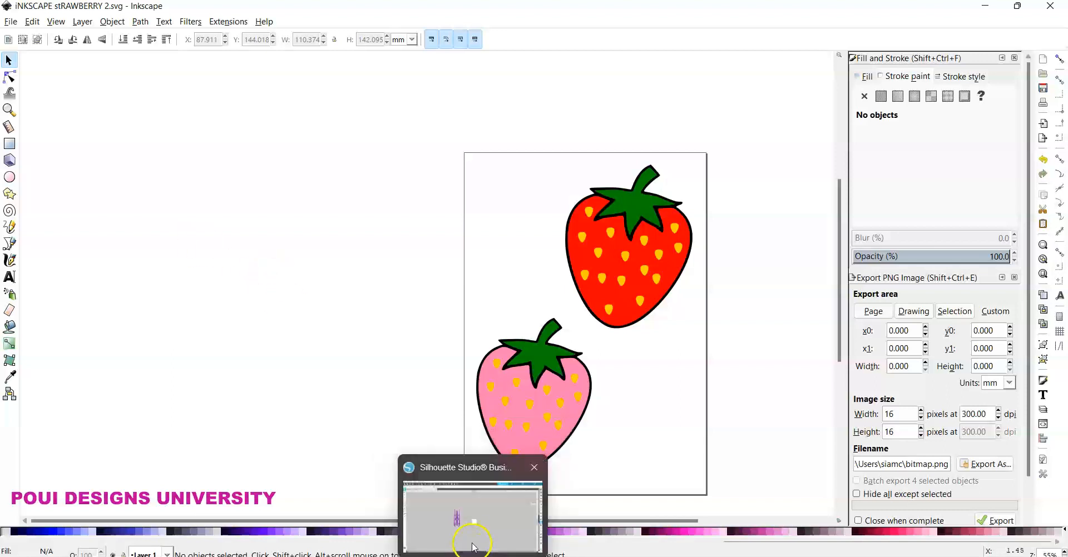
pyautogui.moveTo(477, 517)
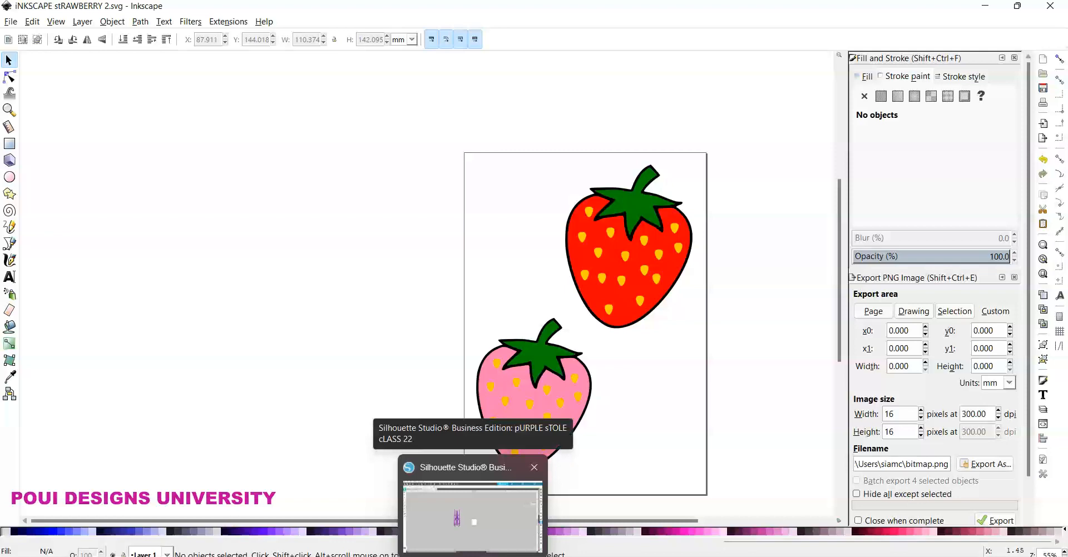
pyautogui.click(482, 520)
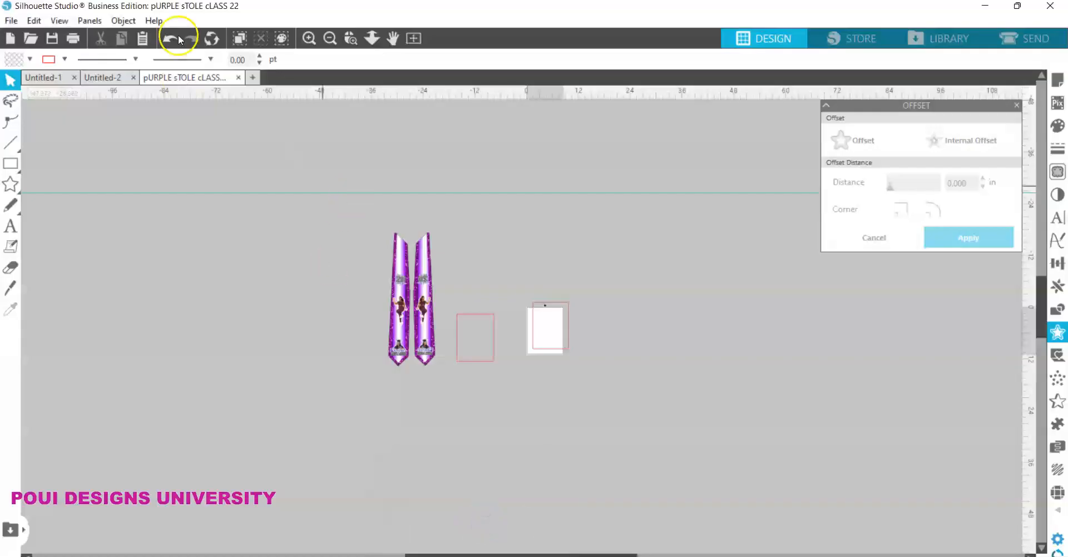
# Step: Add a new blank document and open the file iNKSCAPE stRAWBERRY 2 from Downloads
pyautogui.click(252, 78)
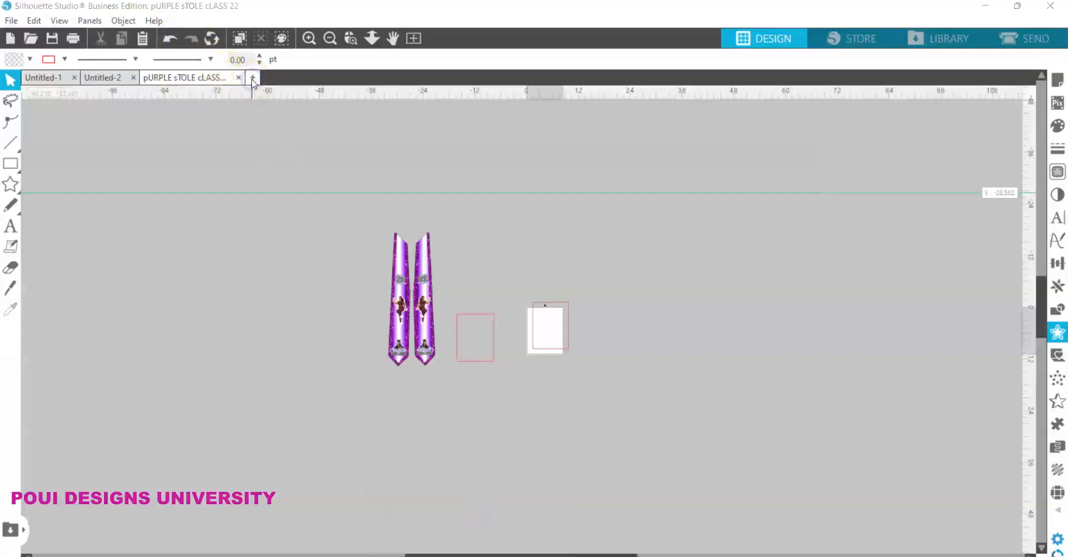
pyautogui.click(10, 22)
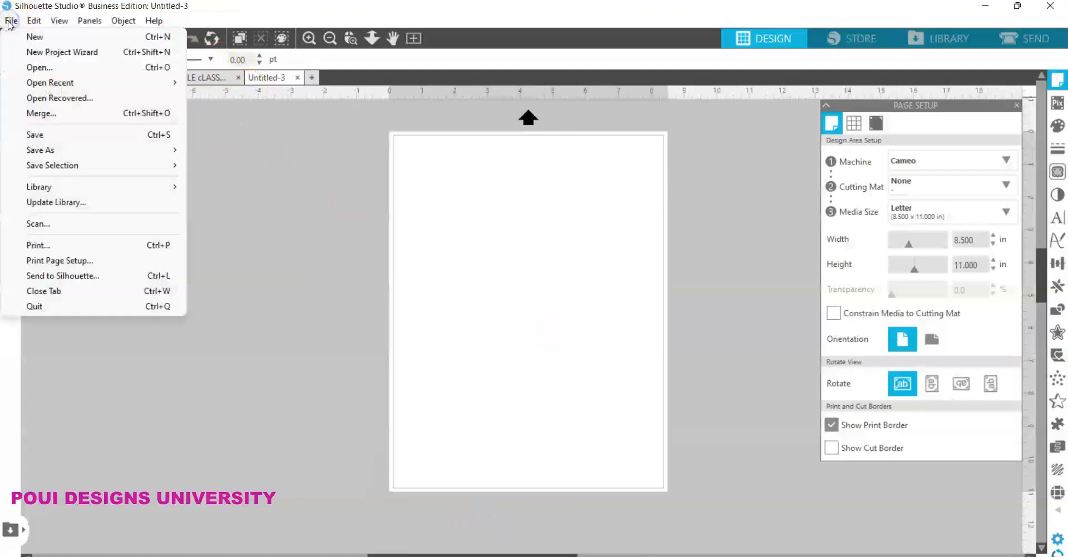
pyautogui.click(44, 69)
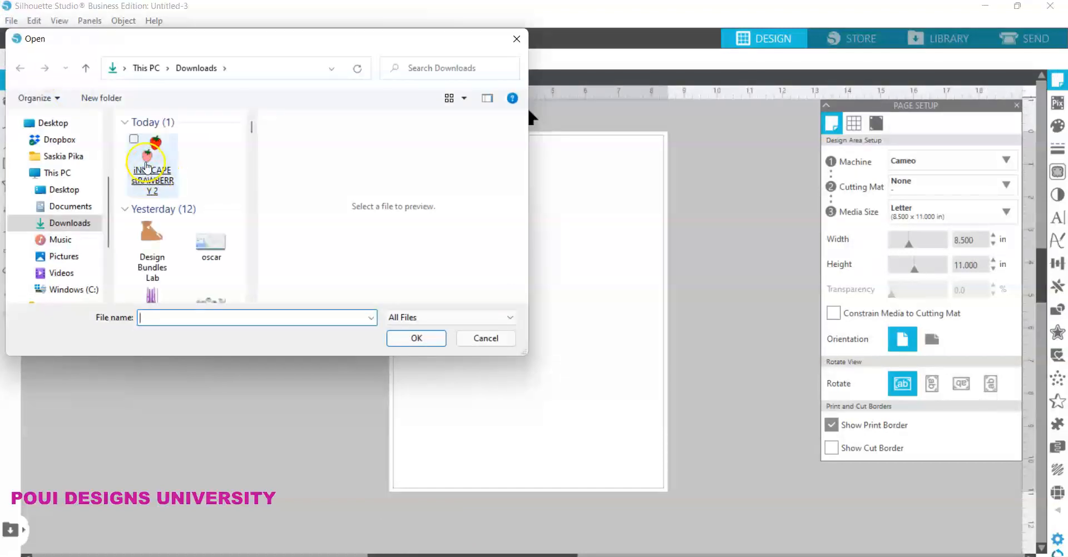
pyautogui.doubleClick(146, 166)
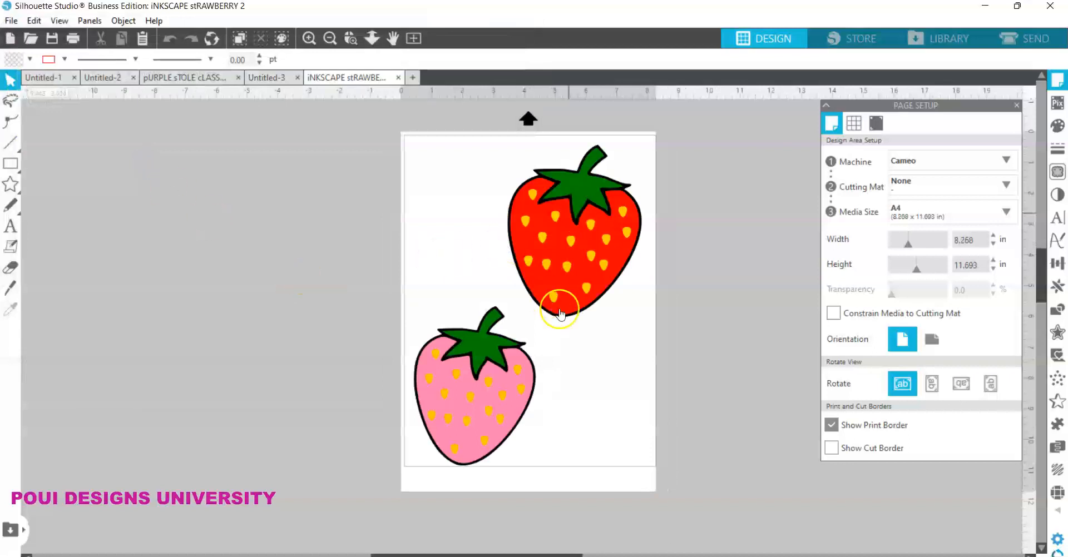
# Step: Set the cutting mat to Cameo 12 × 12 in and the media size to Auto (12x12), and hide the print border
pyautogui.click(1006, 161)
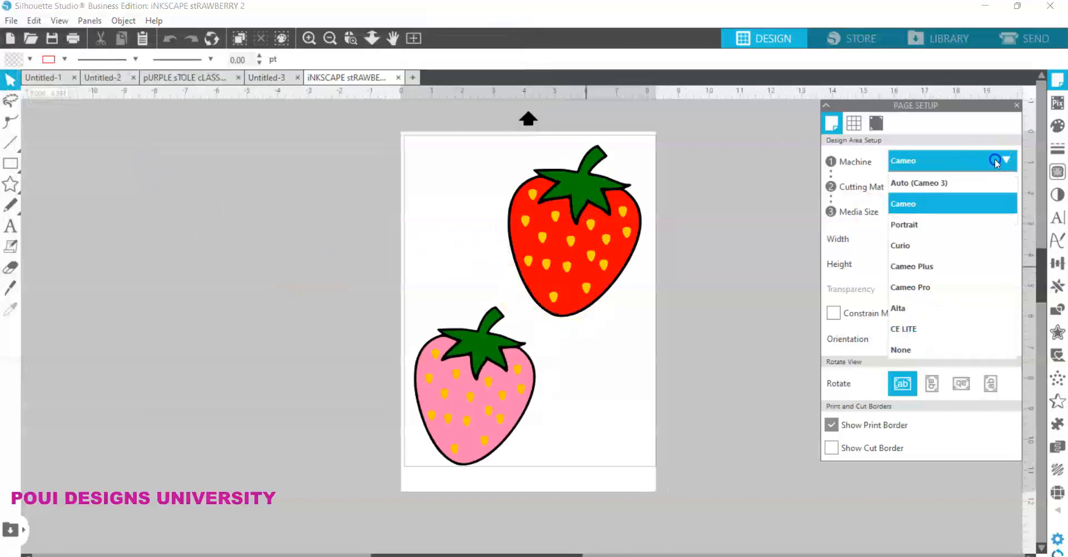
pyautogui.click(857, 188)
pyautogui.click(901, 183)
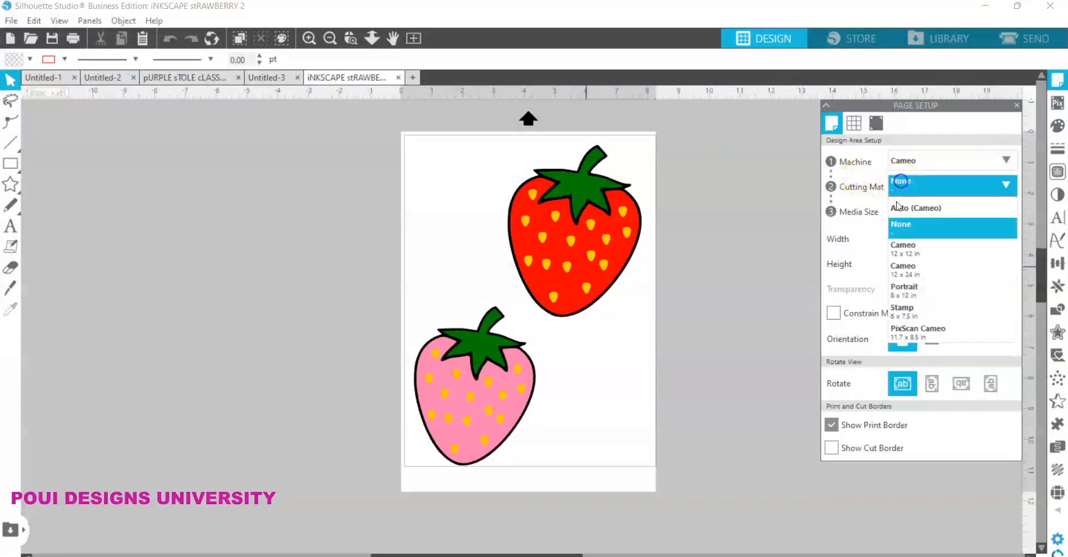
pyautogui.click(906, 251)
pyautogui.click(911, 216)
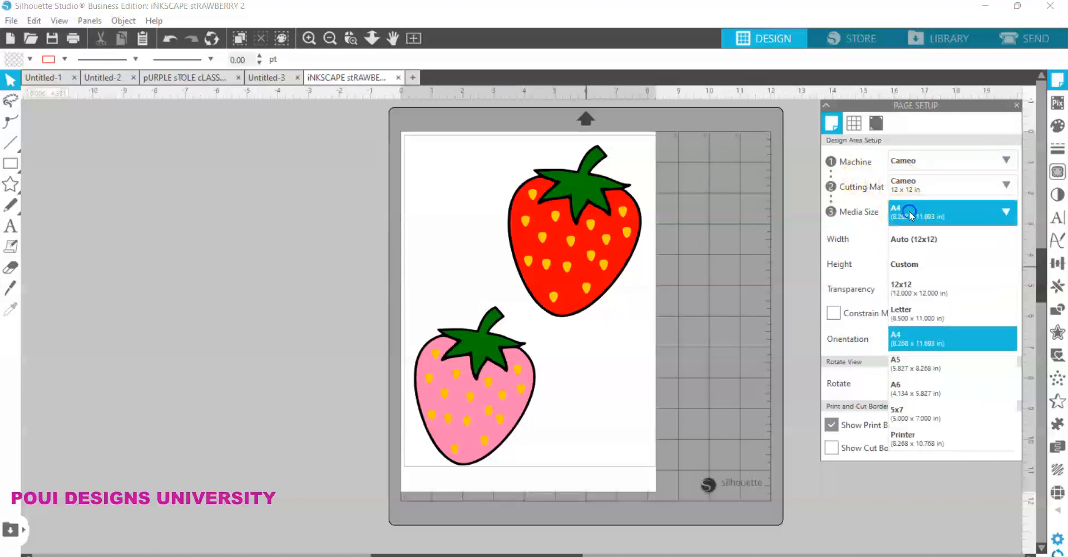
pyautogui.click(907, 245)
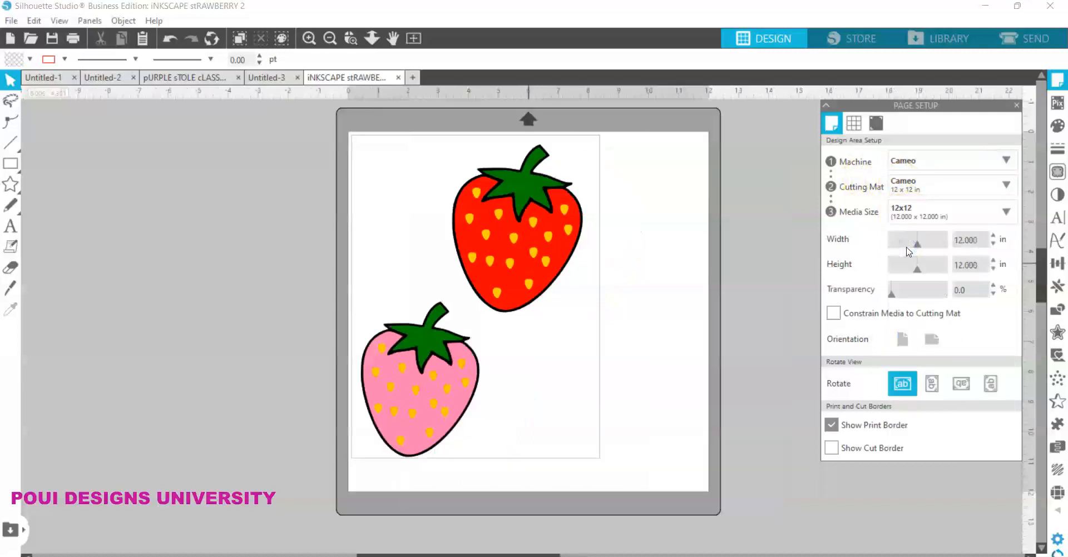
pyautogui.click(833, 427)
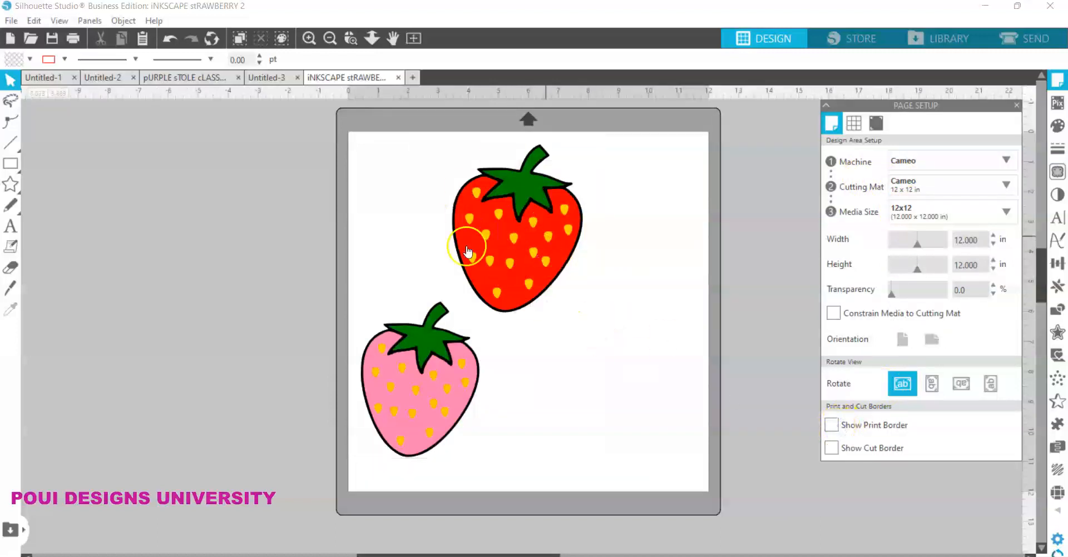
# Step: Separate the red strawberry's layers by moving its seeds, red body and leaf cap off the black base
pyautogui.click(513, 268)
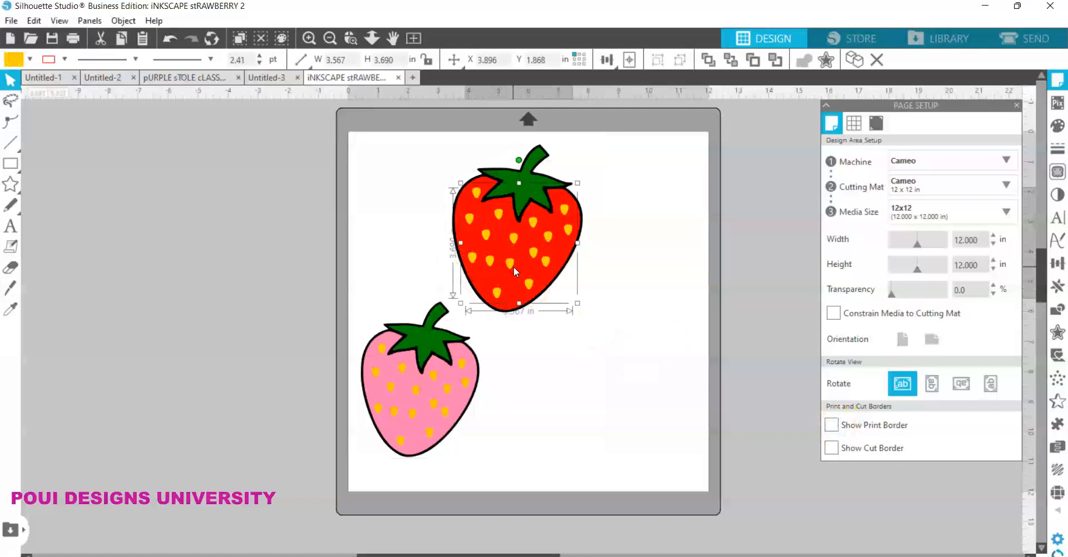
pyautogui.moveTo(513, 266); pyautogui.dragTo(634, 277)
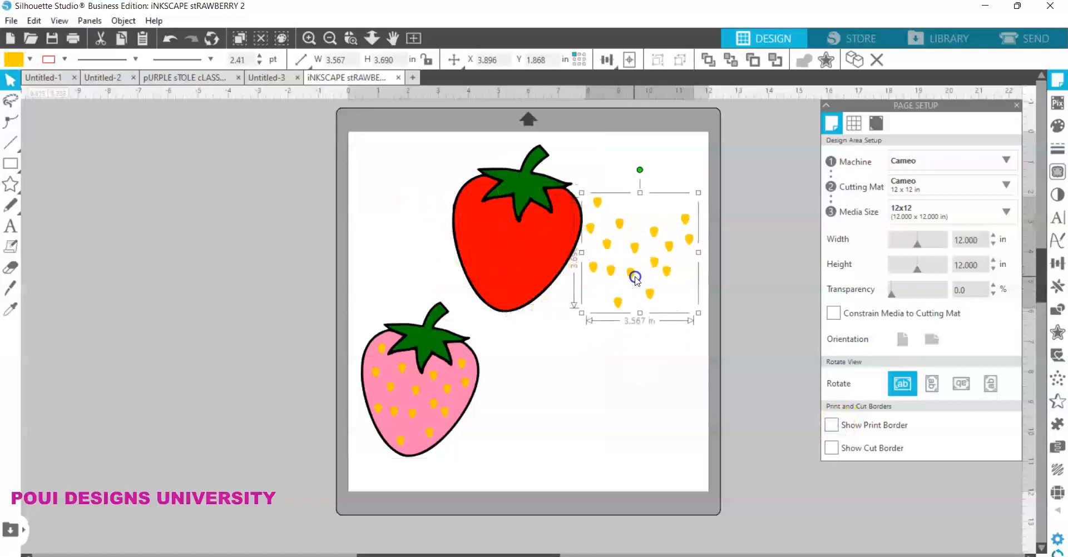
pyautogui.moveTo(503, 251); pyautogui.dragTo(357, 226)
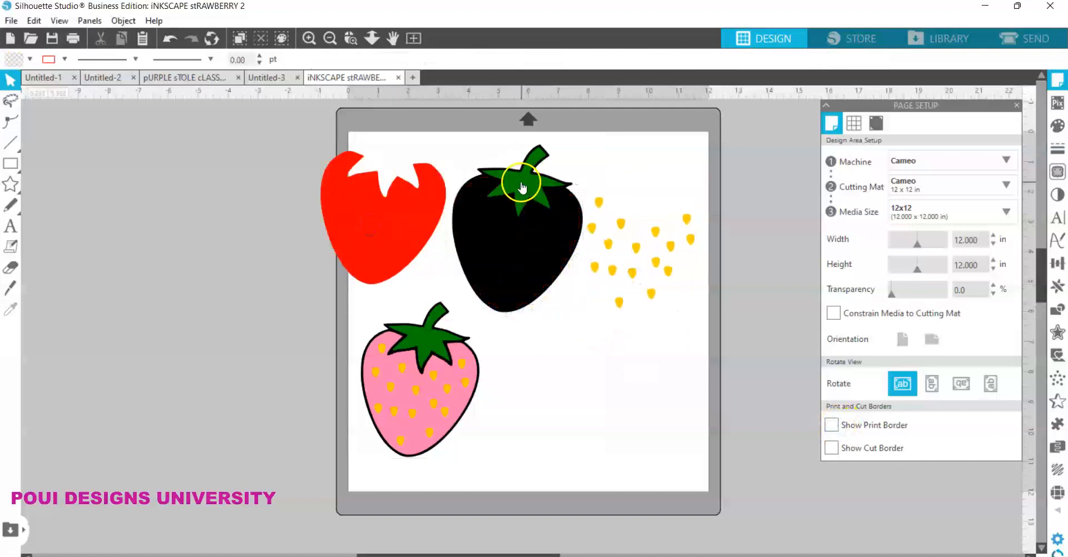
pyautogui.moveTo(519, 179); pyautogui.dragTo(612, 139)
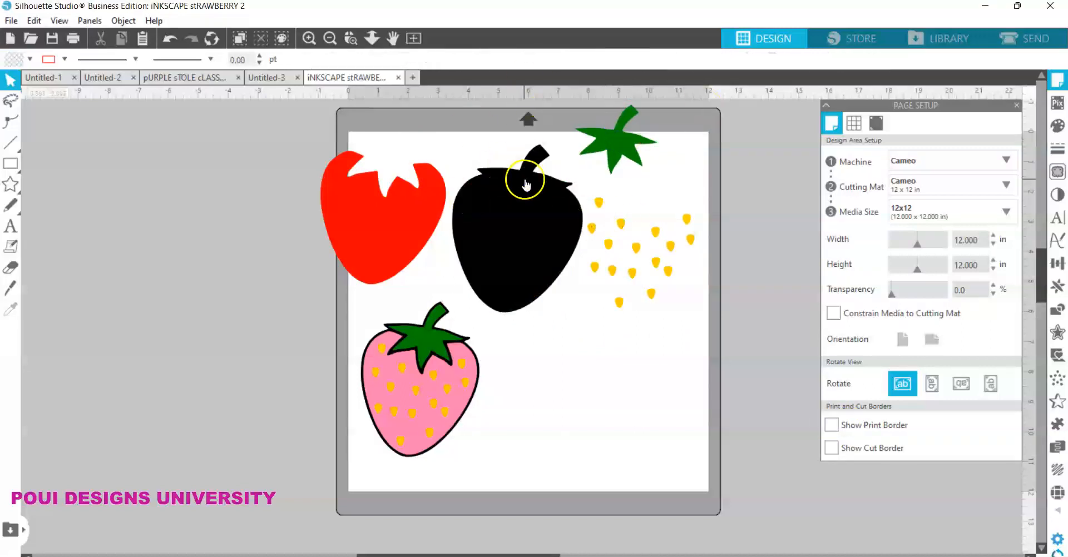
# Step: Separate the pink strawberry's layers by placing its seeds beside the black outline and its pink body beyond them
pyautogui.click(453, 394)
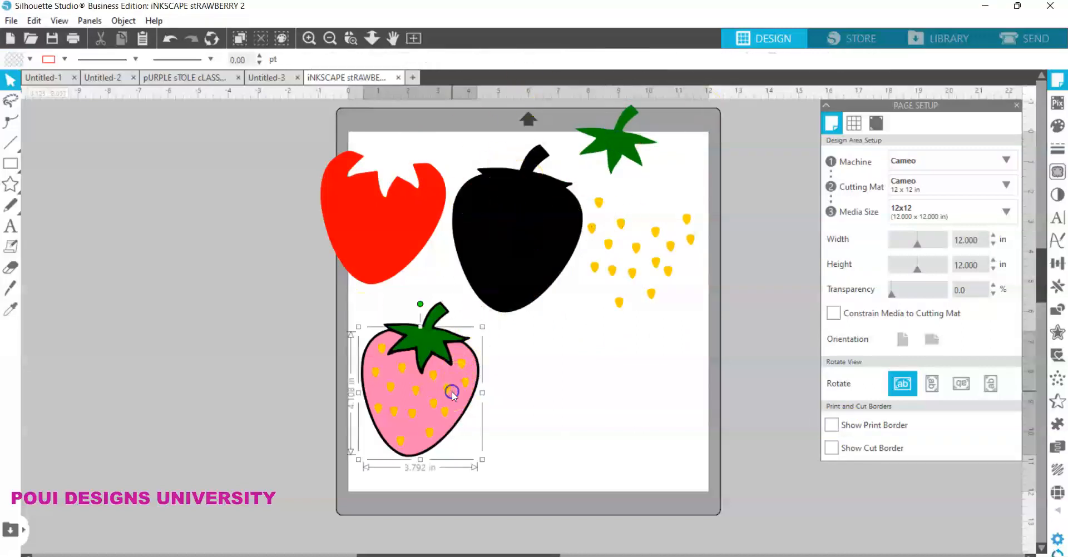
pyautogui.press('i')
pyautogui.click(452, 392)
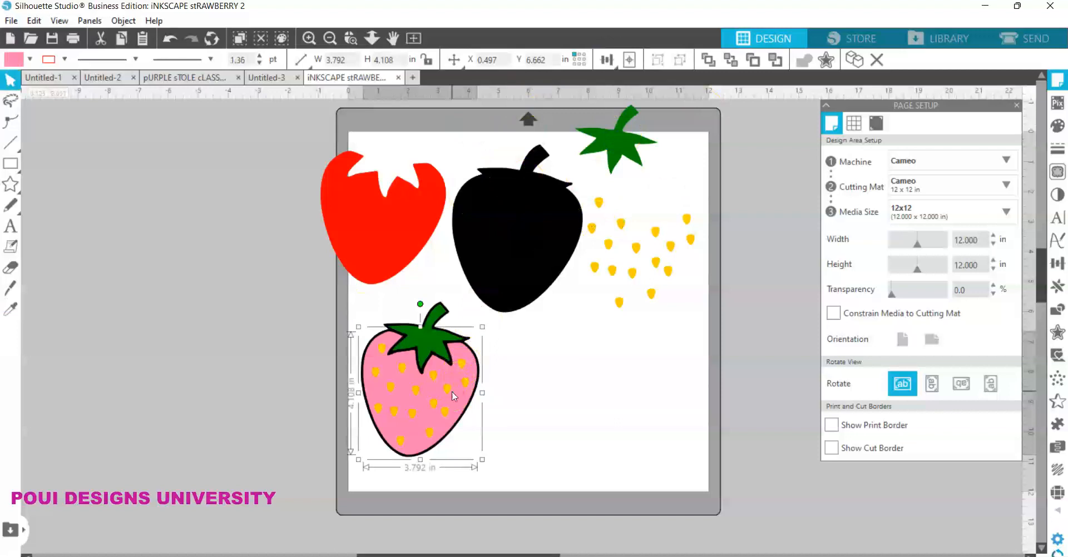
pyautogui.click(538, 371)
pyautogui.moveTo(466, 383); pyautogui.dragTo(599, 390)
pyautogui.click(599, 389)
pyautogui.click(458, 394)
pyautogui.moveTo(458, 393); pyautogui.dragTo(688, 372)
pyautogui.click(576, 435)
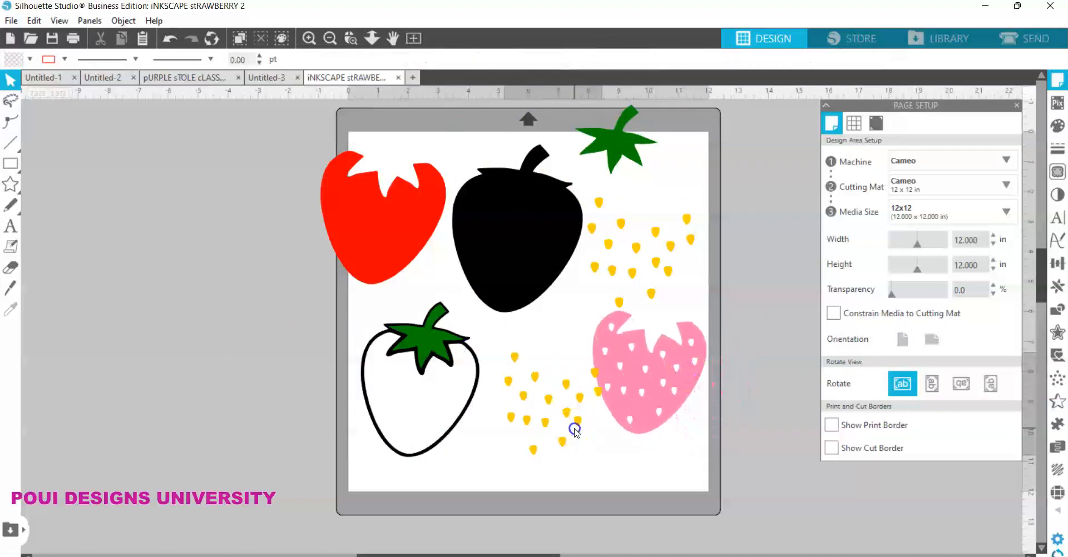
pyautogui.moveTo(576, 435); pyautogui.dragTo(564, 428)
# Step: Reposition the red body, black base and upper leaf cap so they lie within the 12 × 12 in media area
pyautogui.click(496, 249)
pyautogui.moveTo(405, 231); pyautogui.dragTo(442, 250)
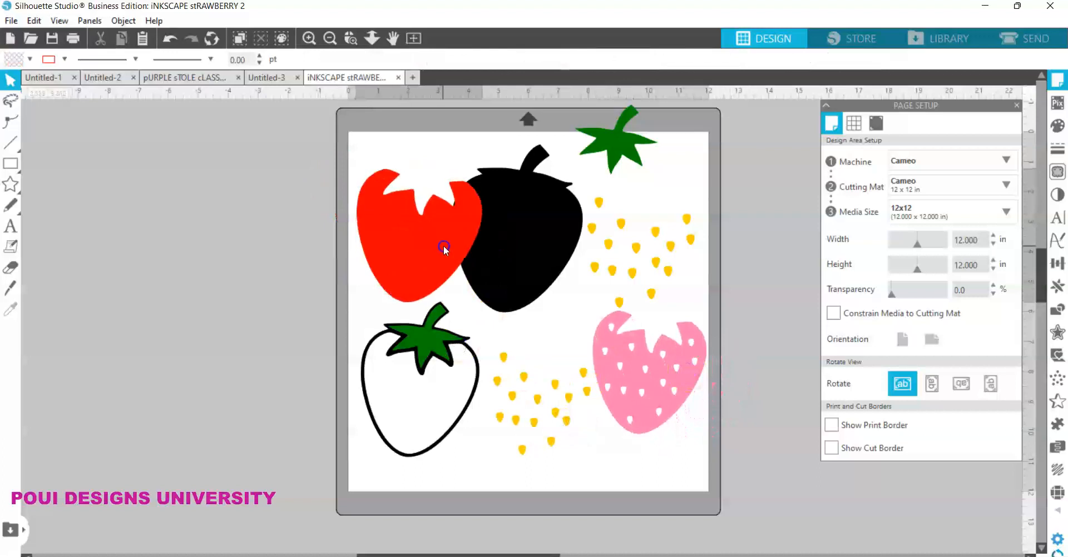
pyautogui.moveTo(506, 231); pyautogui.dragTo(538, 261)
pyautogui.moveTo(622, 146); pyautogui.dragTo(654, 179)
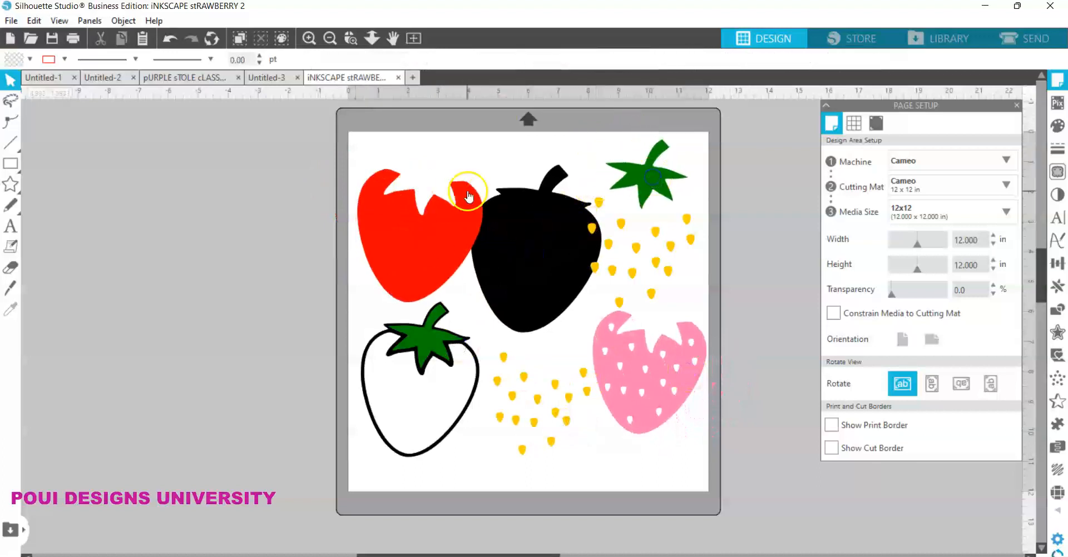
# Step: Select all the strawberry pieces and examine their cut lines in the cutter's send preview
pyautogui.moveTo(305, 122); pyautogui.dragTo(738, 497)
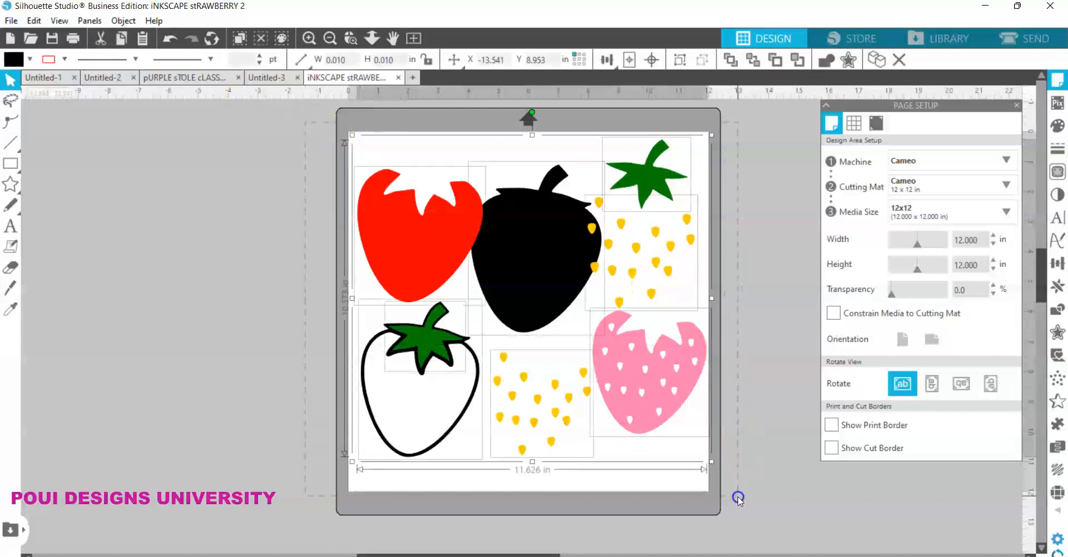
pyautogui.click(1032, 45)
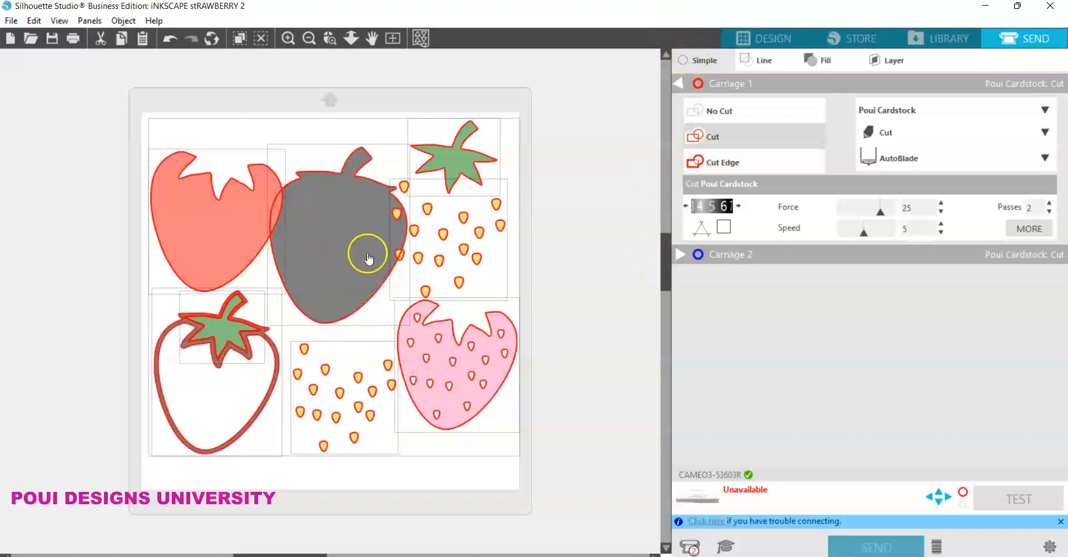
pyautogui.click(225, 346)
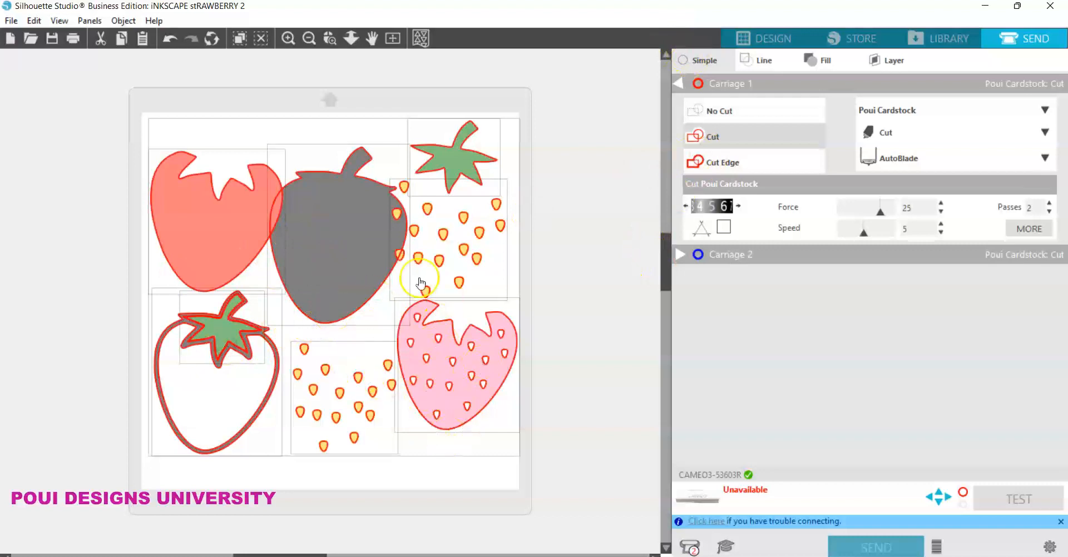
# Step: Return to the design view and switch back to Inkscape
pyautogui.click(764, 37)
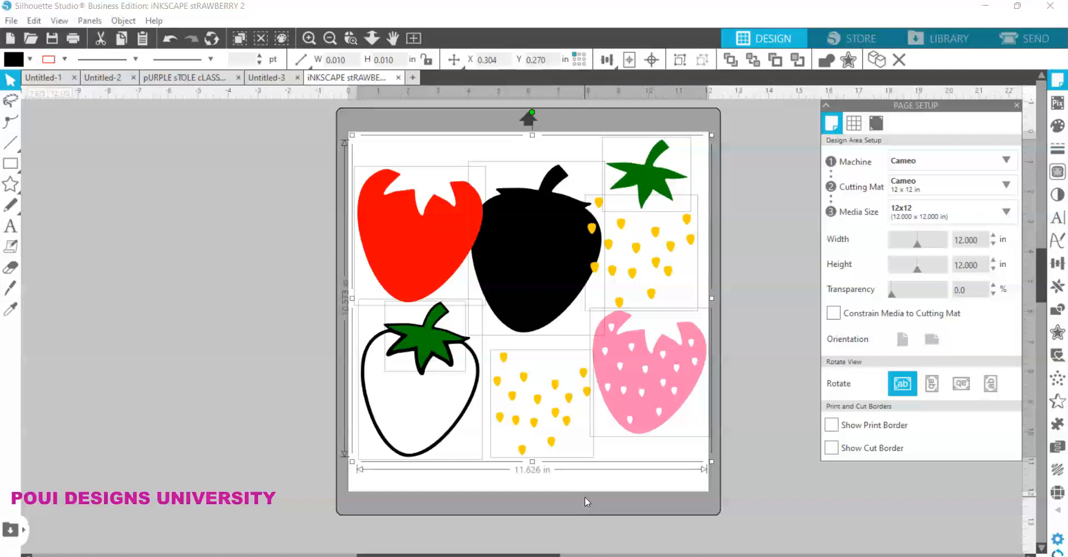
pyautogui.moveTo(533, 556)
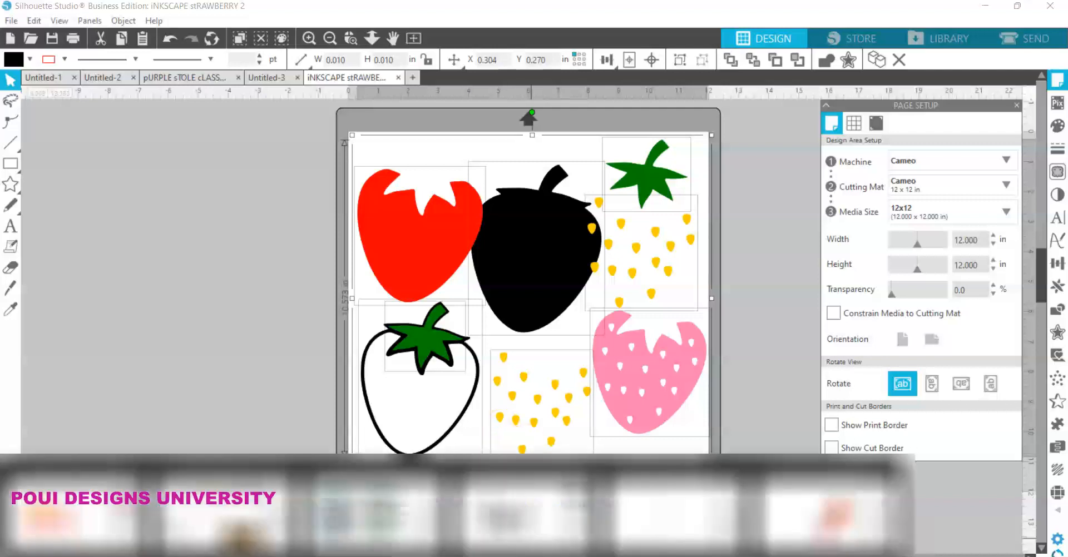
pyautogui.click(831, 492)
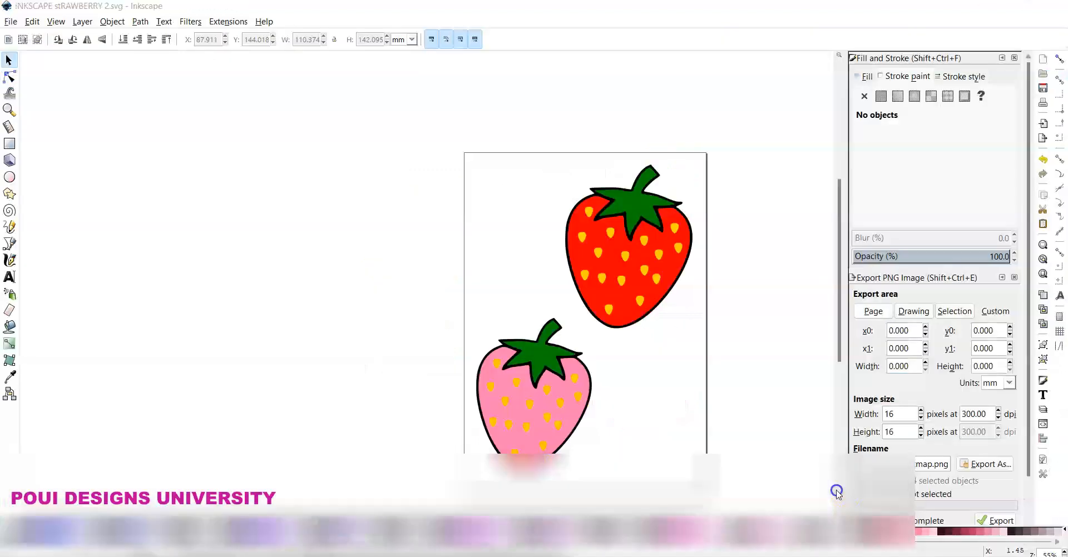